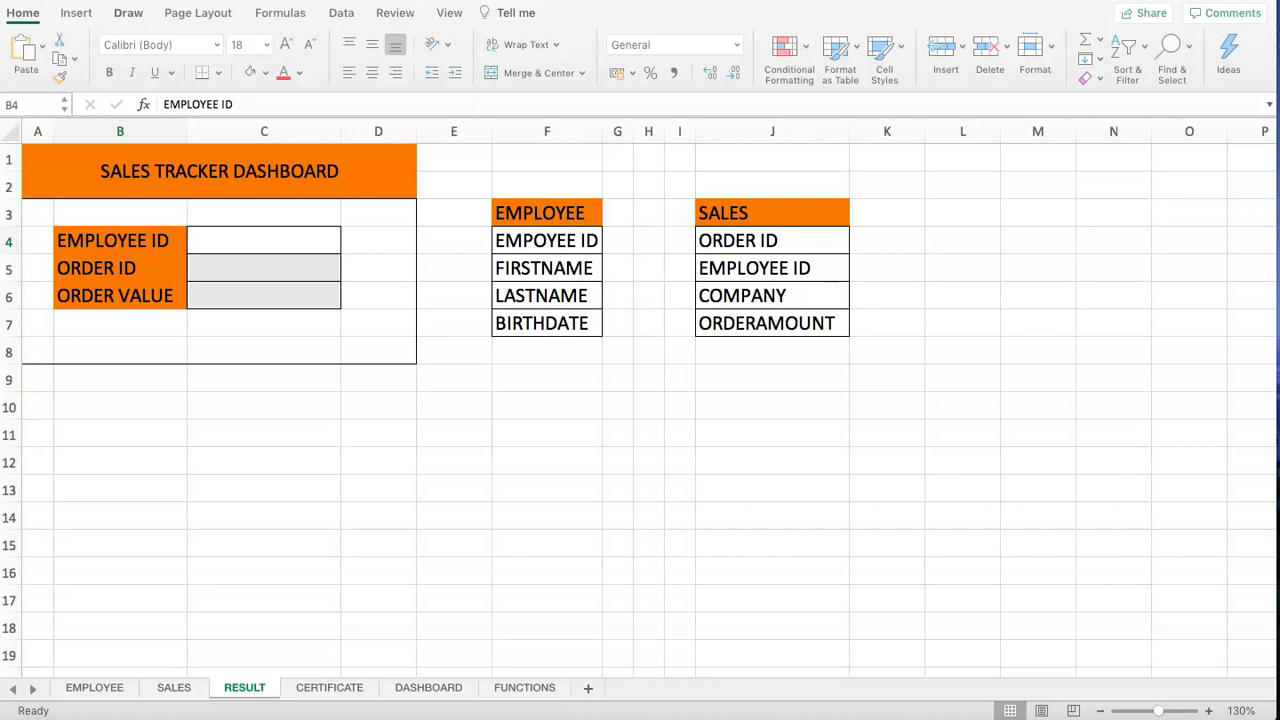
# Enter #N/A in cell B10 and "No value available" in cell B11 of the RESULT sheet.
pyautogui.click(118, 405)
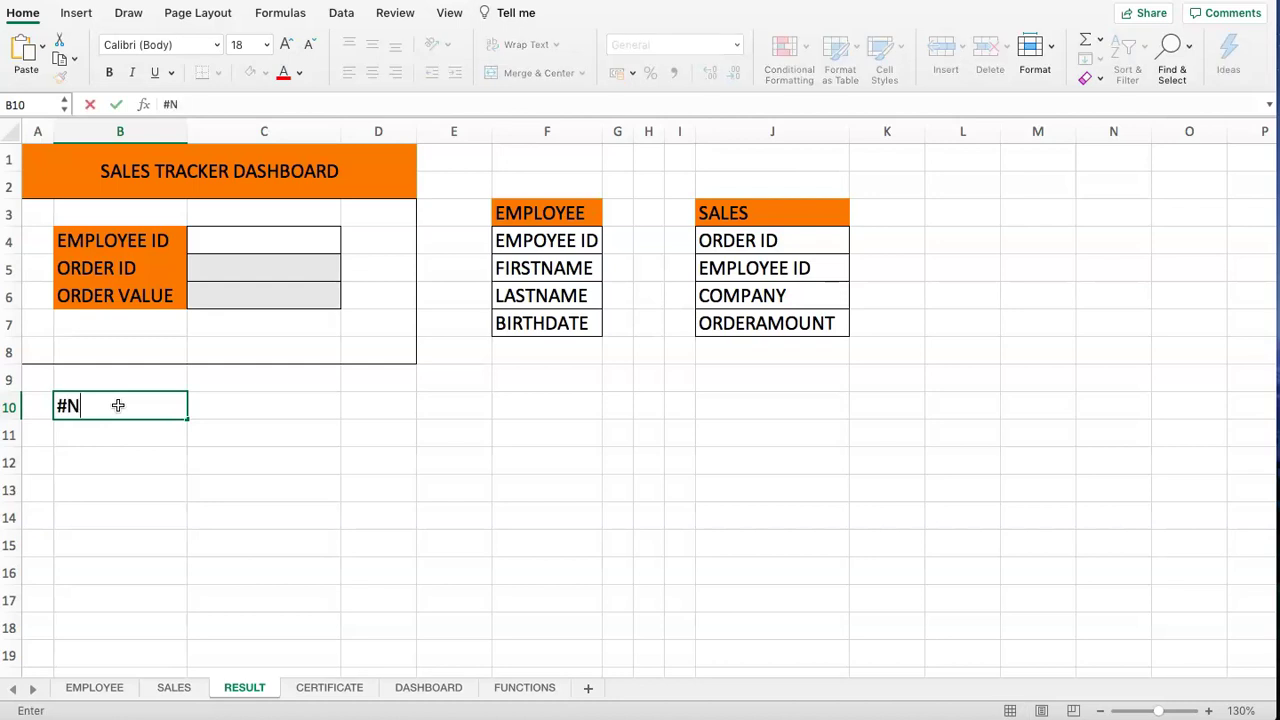
pyautogui.press('Return')
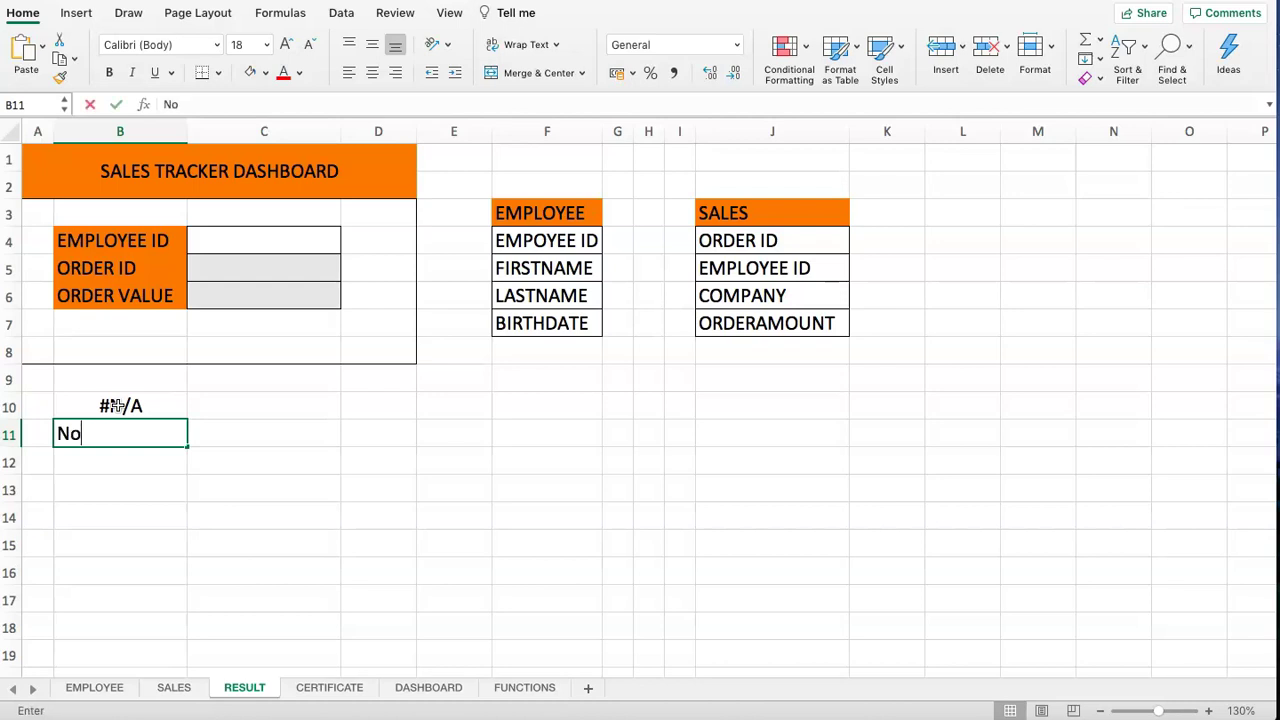
pyautogui.write('No value av')
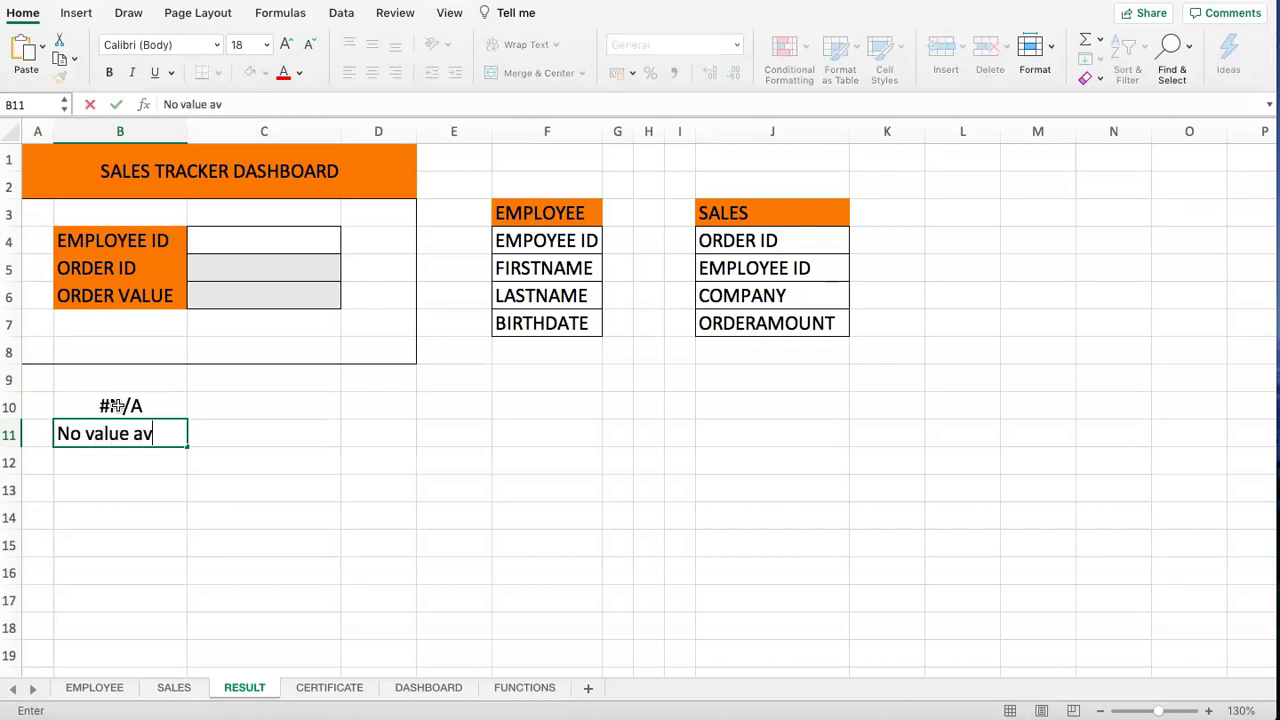
pyautogui.write('ailable')
pyautogui.press('Return')
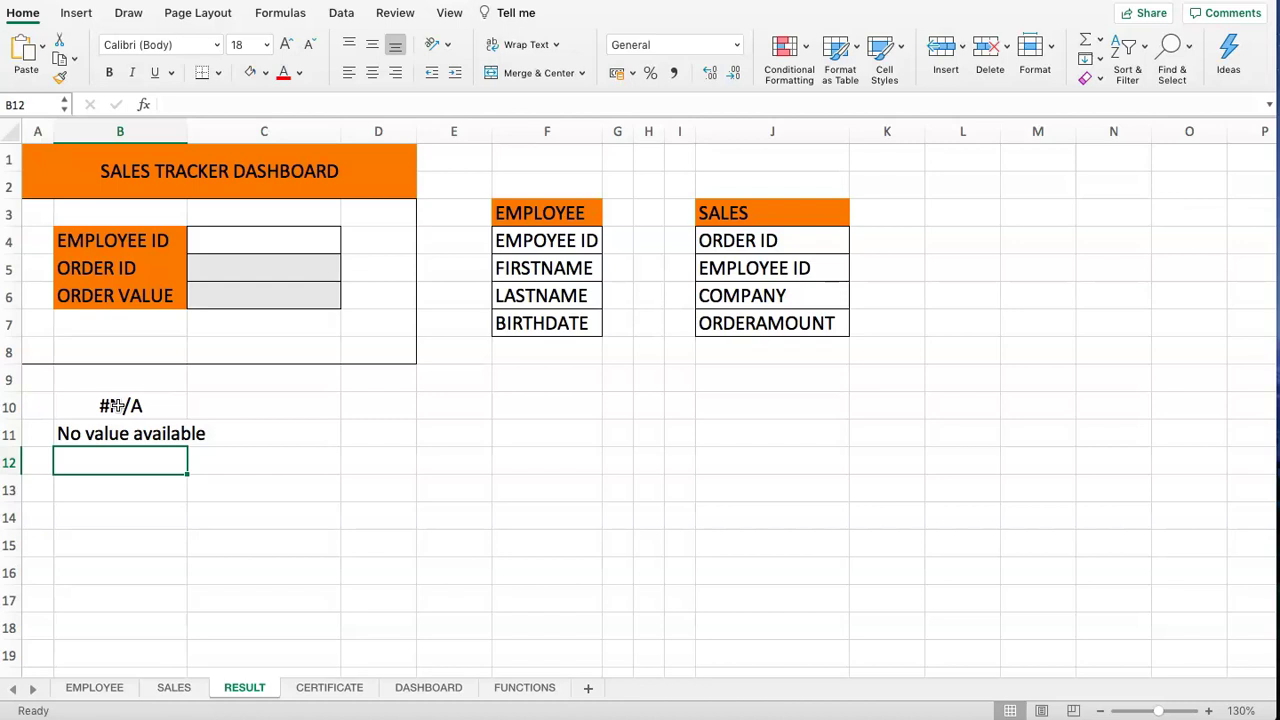
# Clear the contents of cells B10:B11.
pyautogui.press('Up')
pyautogui.hotkey('shift', 'Up')
pyautogui.press('Delete')
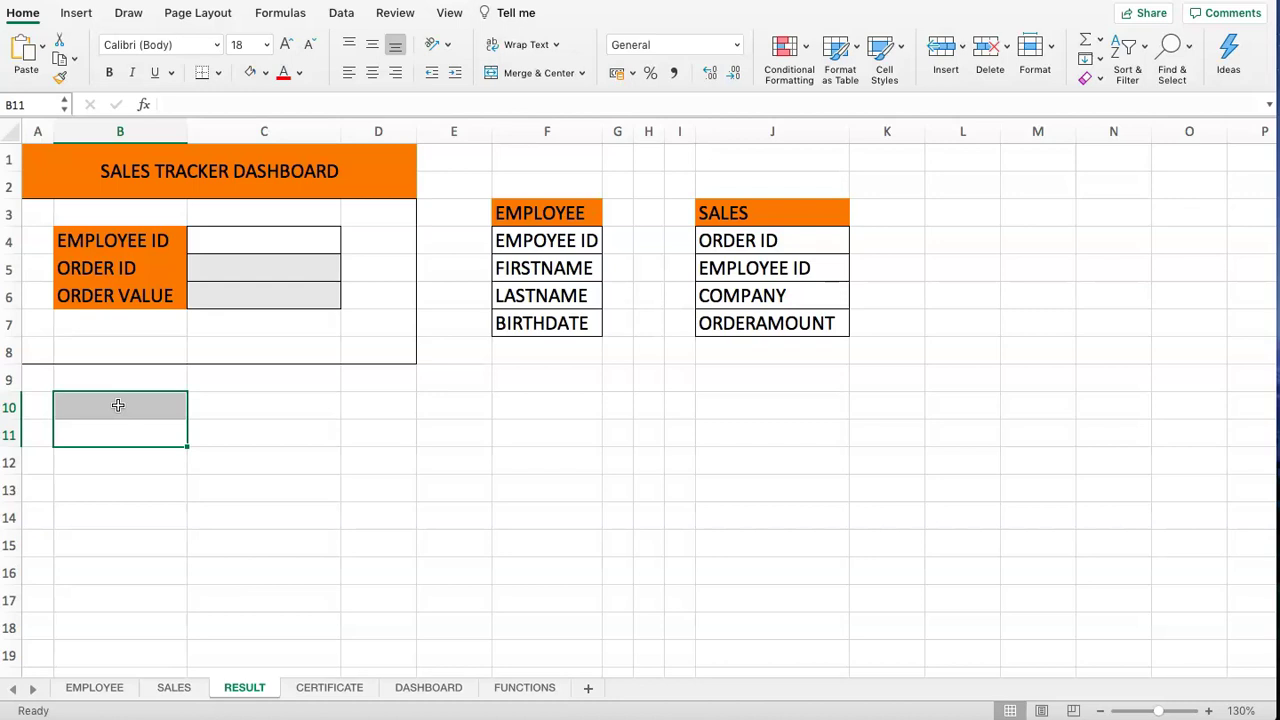
pyautogui.click(189, 331)
pyautogui.moveTo(77, 249); pyautogui.dragTo(225, 292)
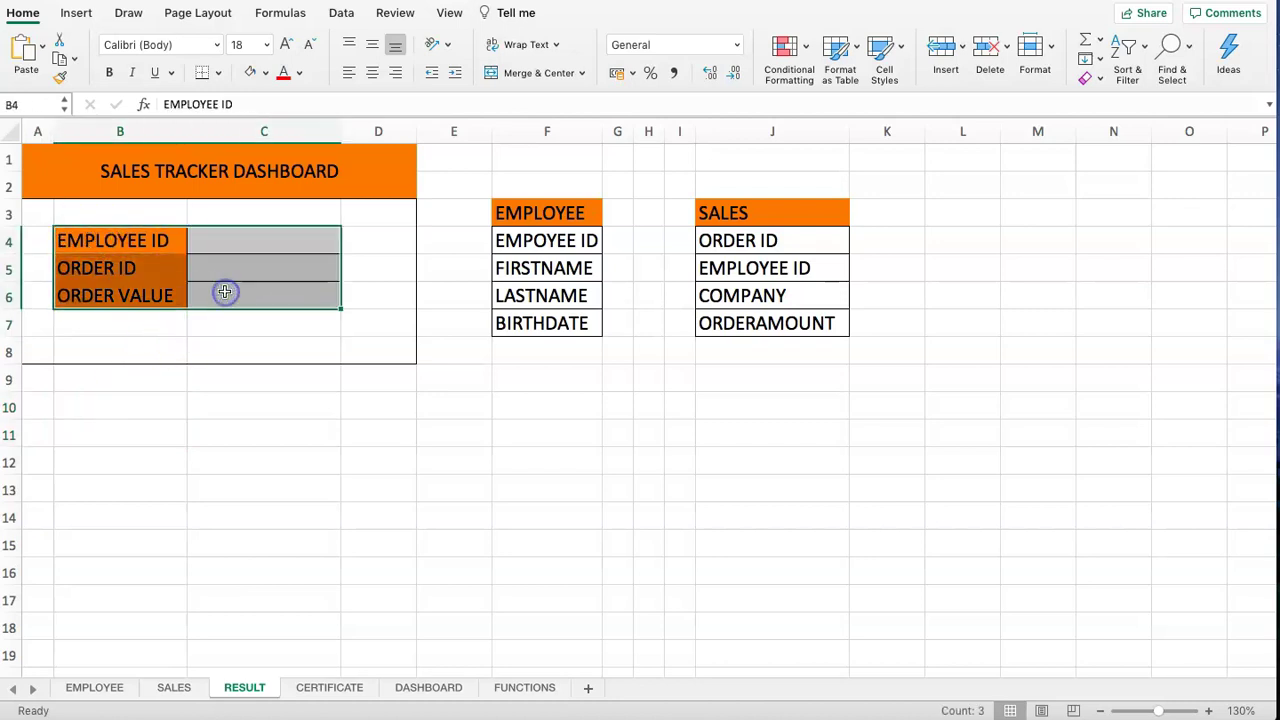
pyautogui.click(214, 261)
pyautogui.moveTo(107, 242); pyautogui.dragTo(283, 259)
pyautogui.click(237, 305)
pyautogui.click(255, 240)
pyautogui.write('=VLOOKUP(')
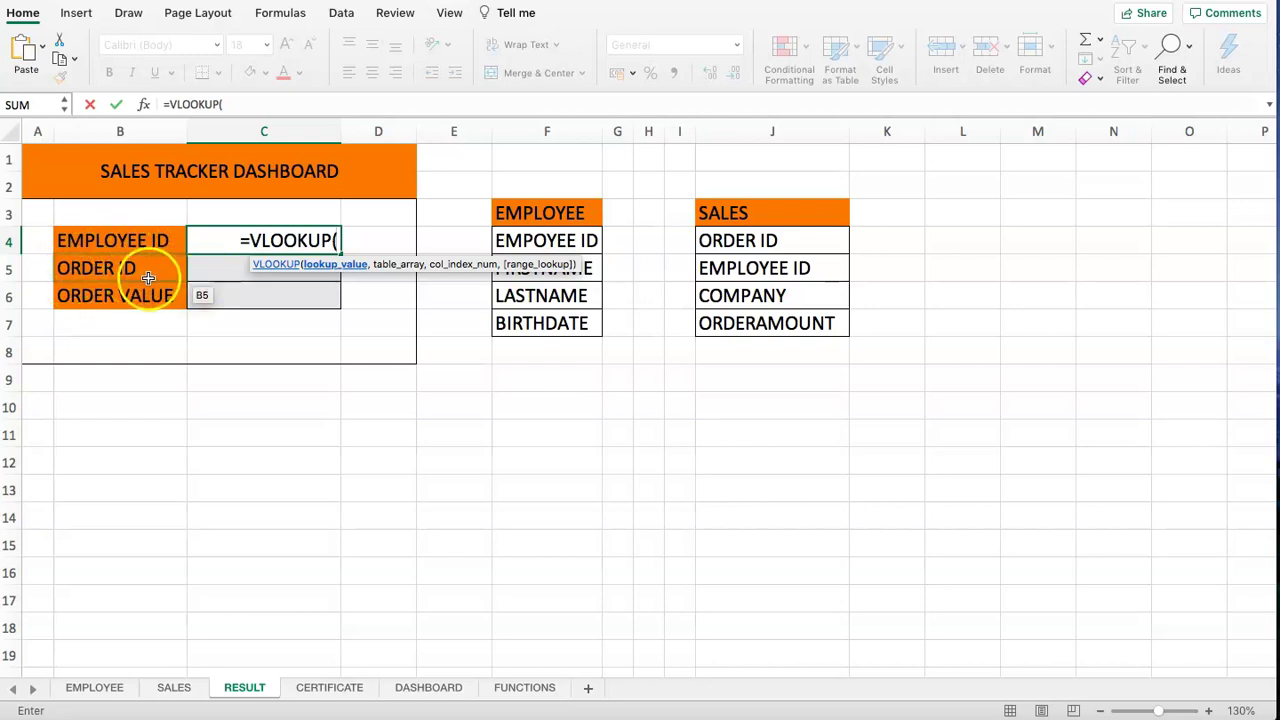
pyautogui.press('Escape')
pyautogui.click(251, 270)
# Look up the AMAZON order's employee ID on the SALES sheet and enter it in cell C4 of the RESULT sheet.
pyautogui.click(262, 237)
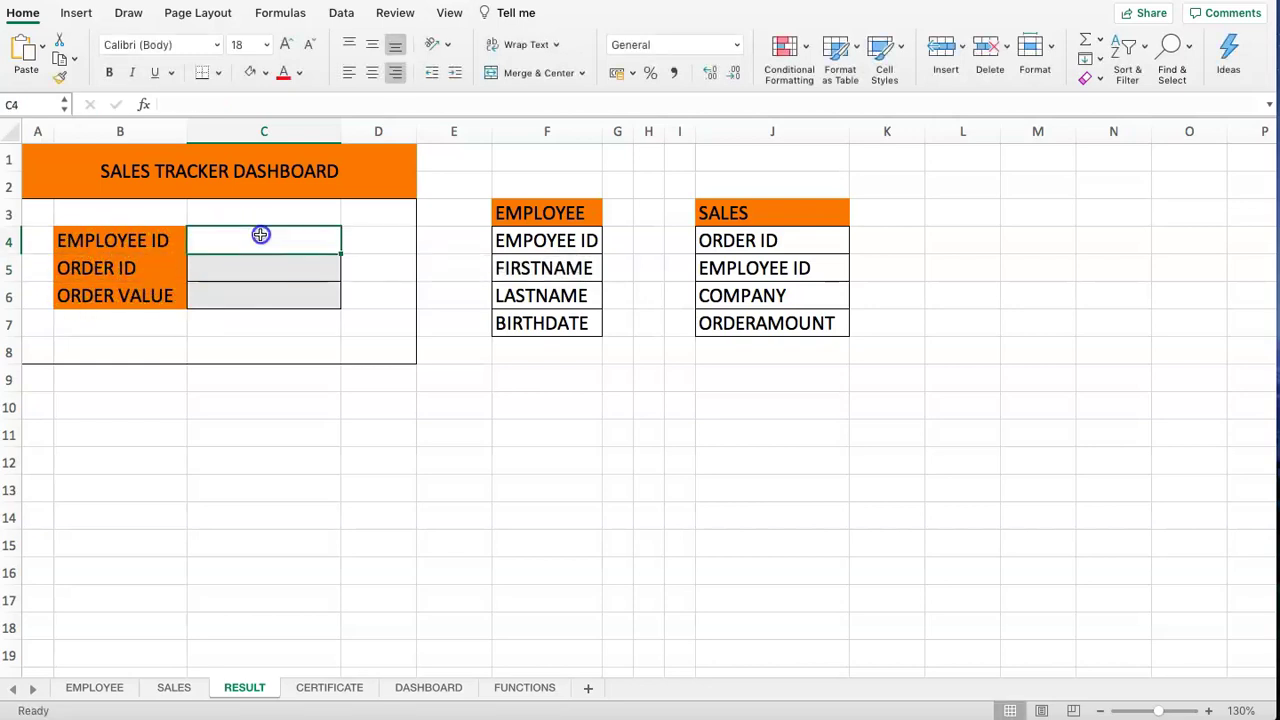
pyautogui.click(172, 688)
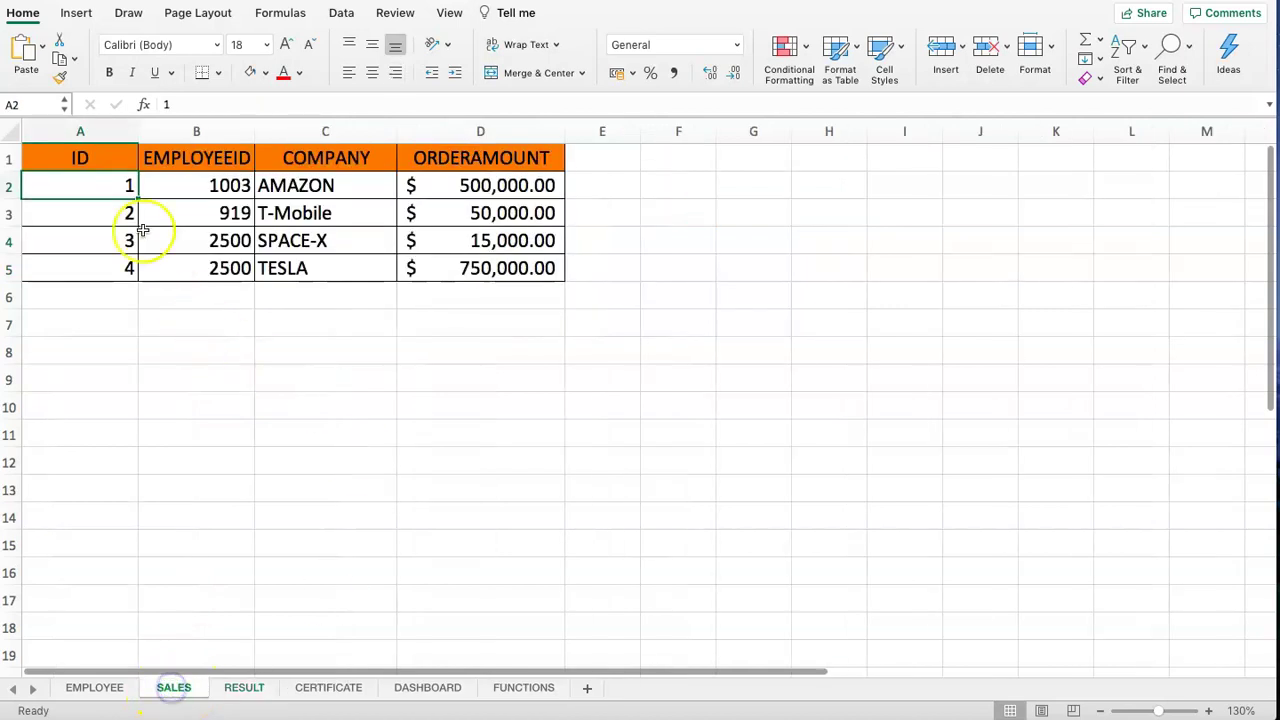
pyautogui.keyDown('shift'); pyautogui.click(528, 277); pyautogui.keyUp('shift')
pyautogui.click(243, 270)
pyautogui.click(217, 189)
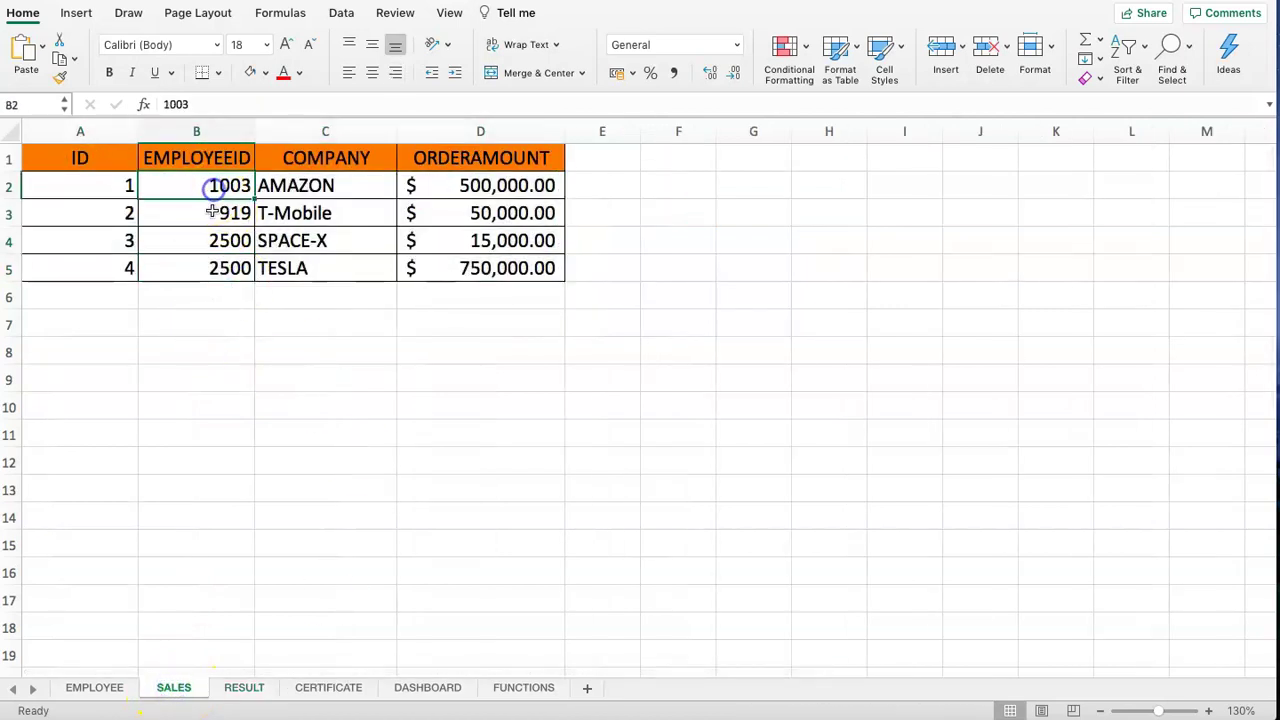
pyautogui.click(186, 184)
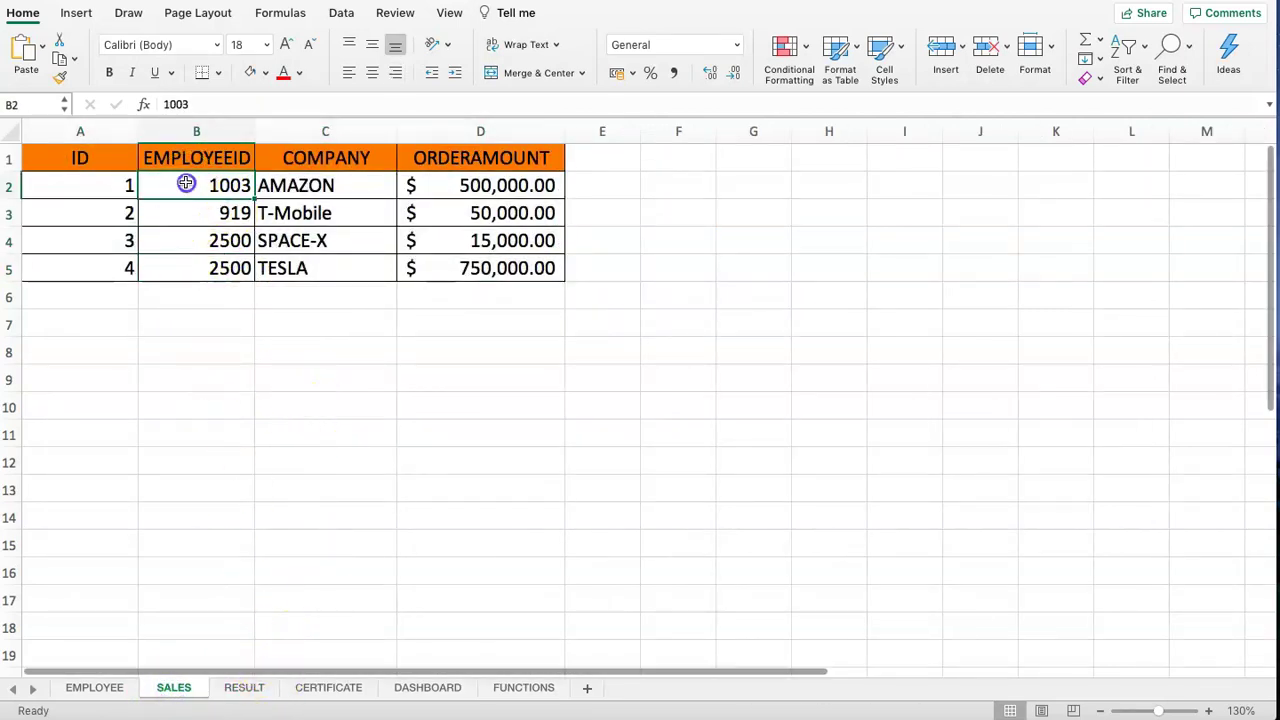
pyautogui.click(244, 688)
pyautogui.write('10')
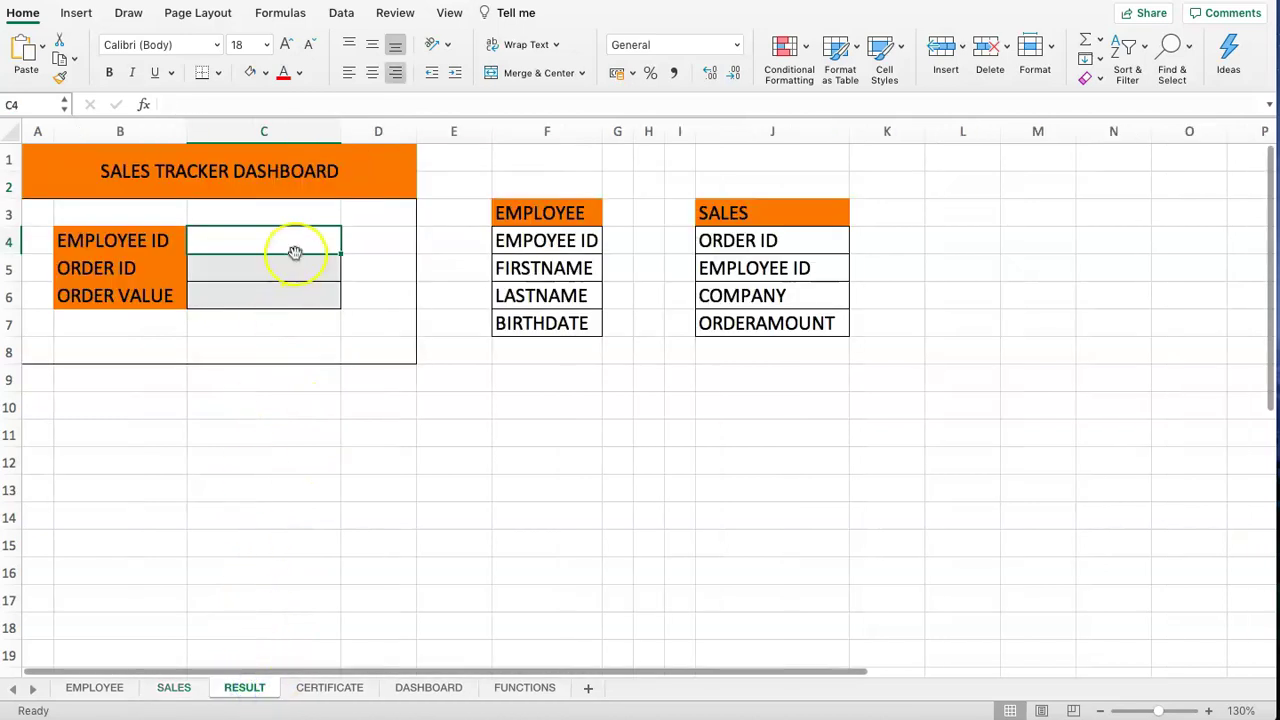
pyautogui.write('03')
pyautogui.press('Return')
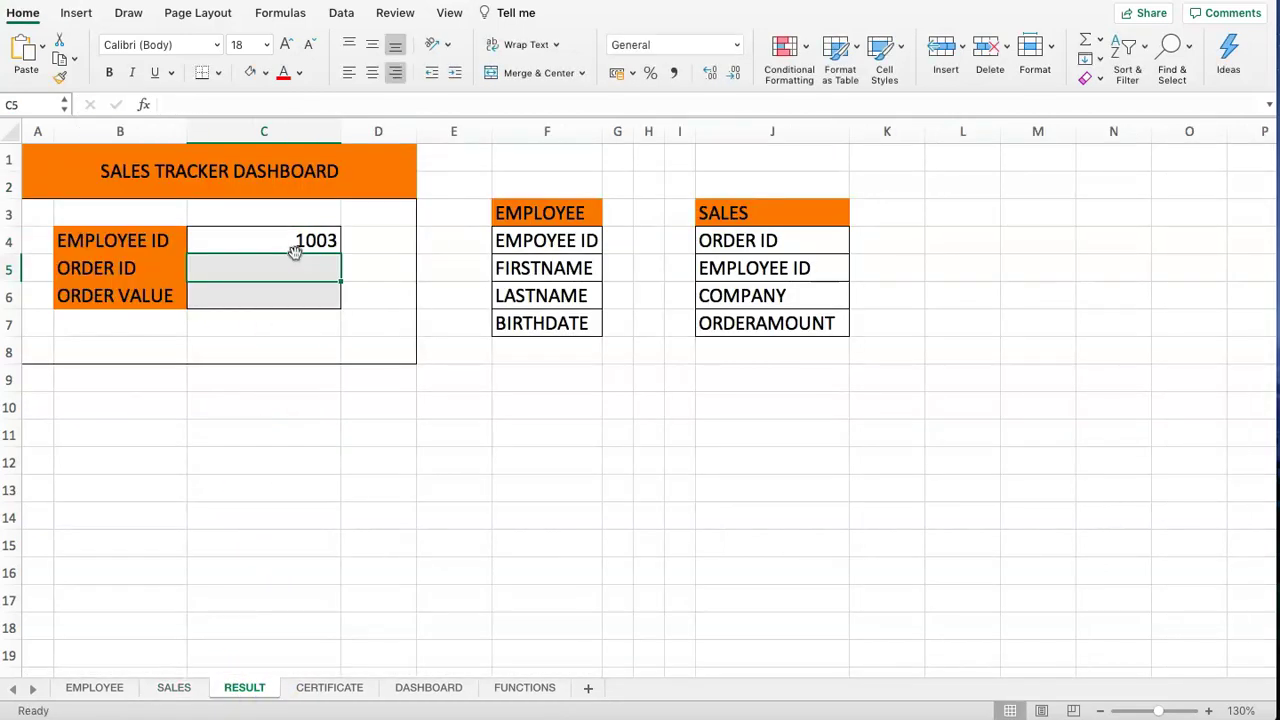
# Review the ID and ORDERAMOUNT columns on the SALES sheet as sources for the dashboard's order fields.
pyautogui.write('=')
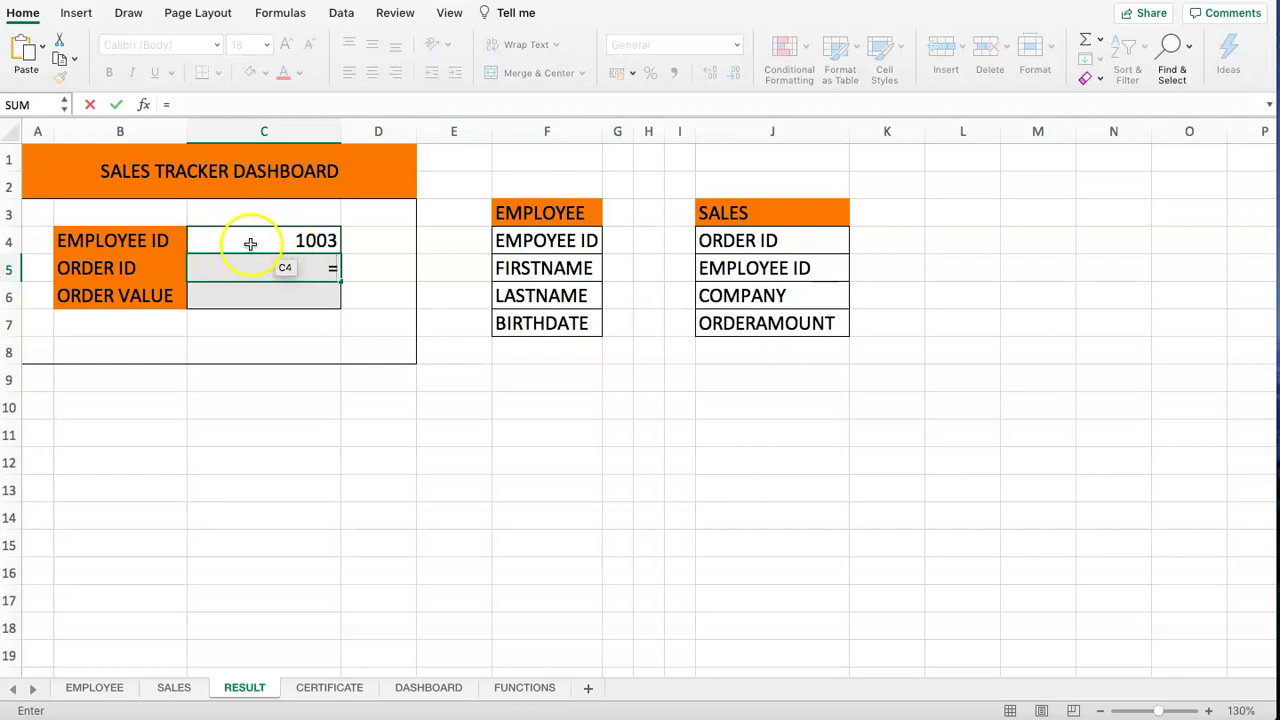
pyautogui.press('Escape')
pyautogui.click(162, 688)
pyautogui.moveTo(80, 186); pyautogui.dragTo(80, 245)
pyautogui.moveTo(486, 185); pyautogui.dragTo(494, 271)
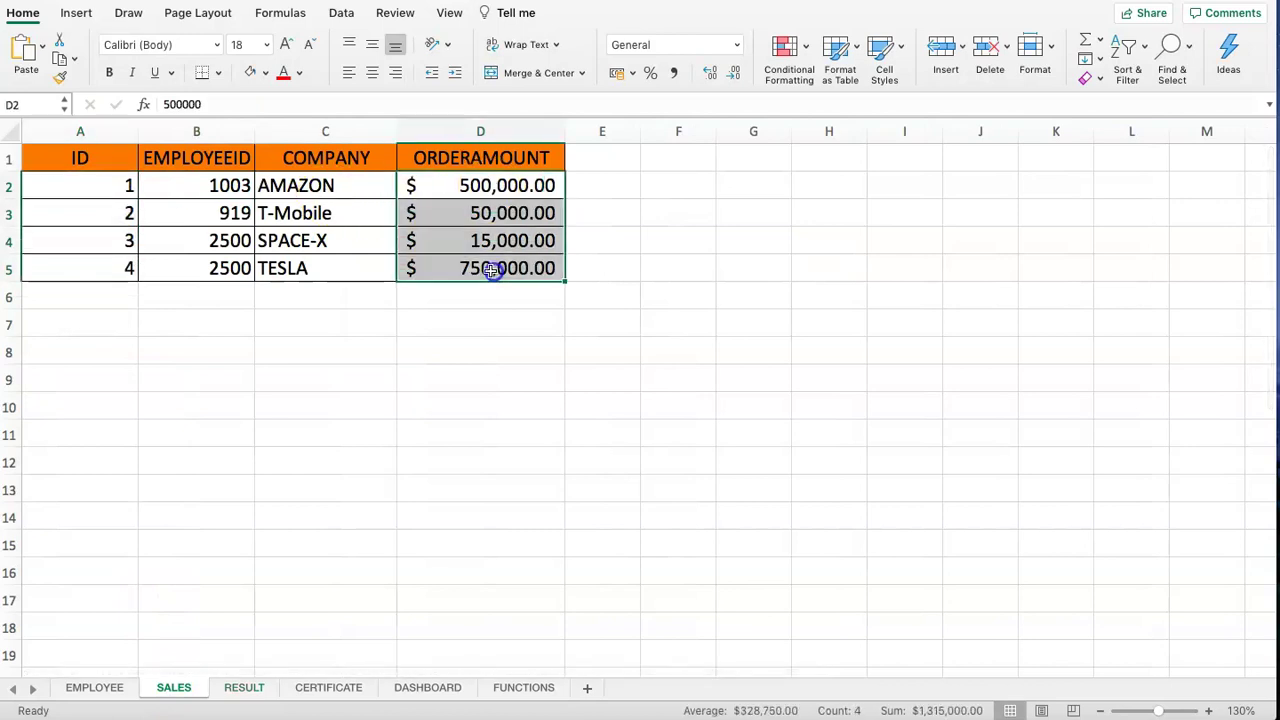
pyautogui.click(244, 688)
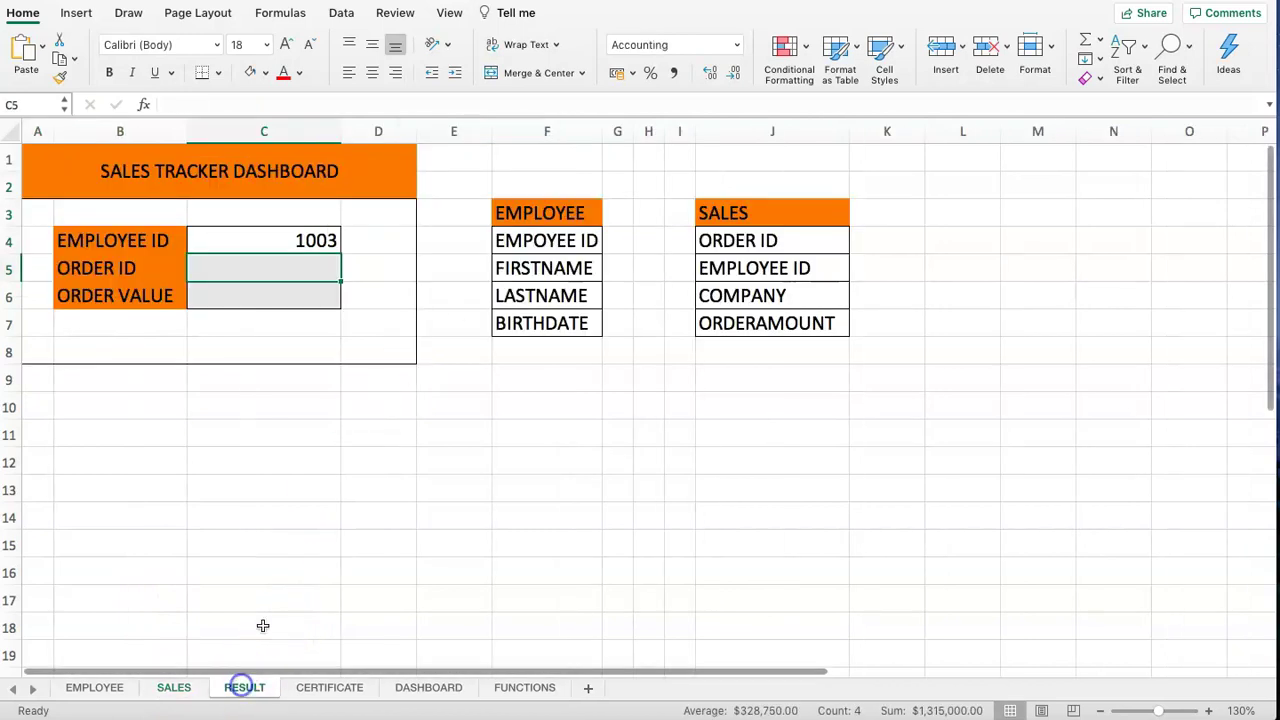
# Enter the formula =VLOOKUP(C4,SALES!A2:D5,1,FALSE) in the ORDER ID cell C5 of the RESULT sheet.
pyautogui.click(279, 262)
pyautogui.write('=VLOOKUP(')
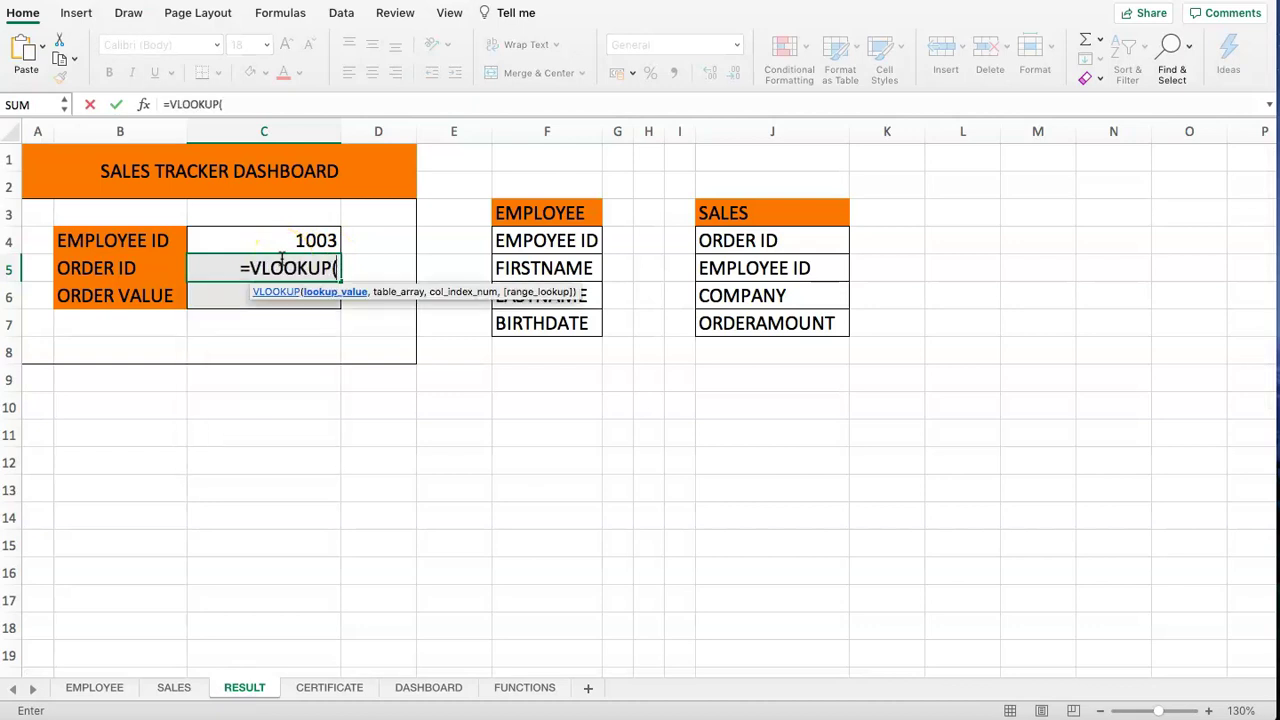
pyautogui.click(306, 242)
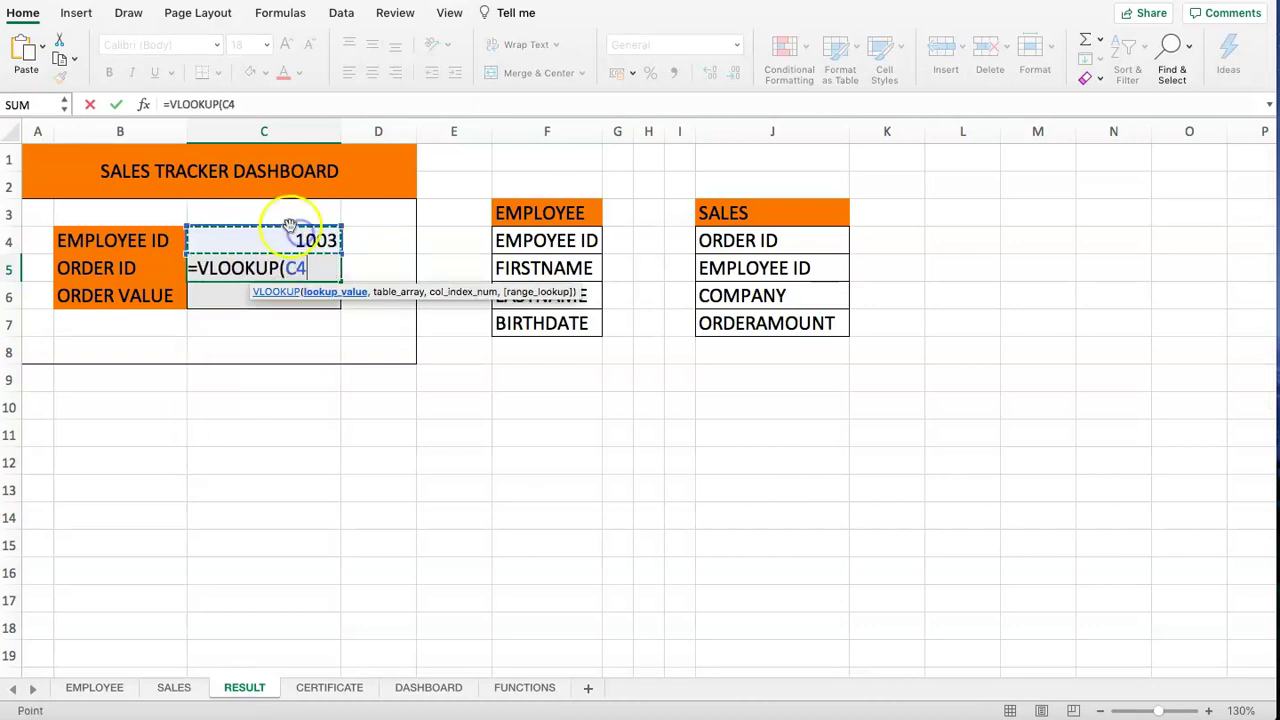
pyautogui.write(',')
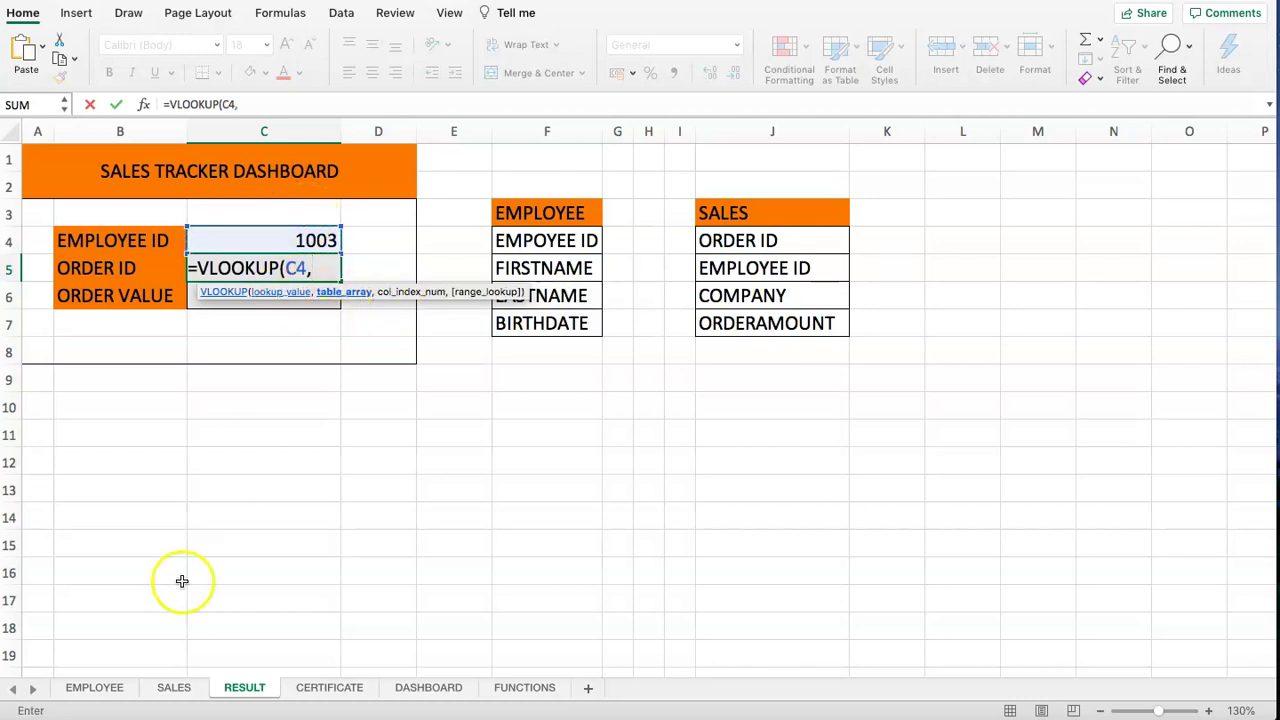
pyautogui.click(168, 688)
pyautogui.moveTo(75, 188); pyautogui.dragTo(490, 265)
pyautogui.write(',')
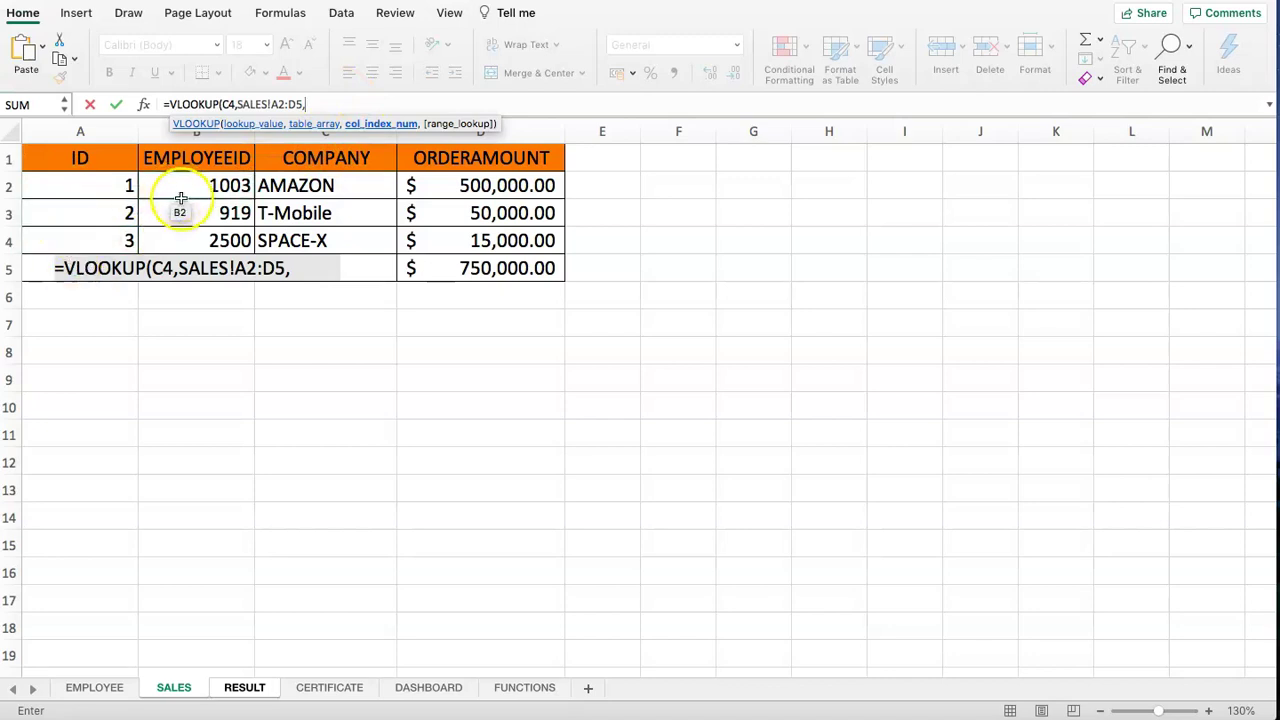
pyautogui.write('1,FALSE)')
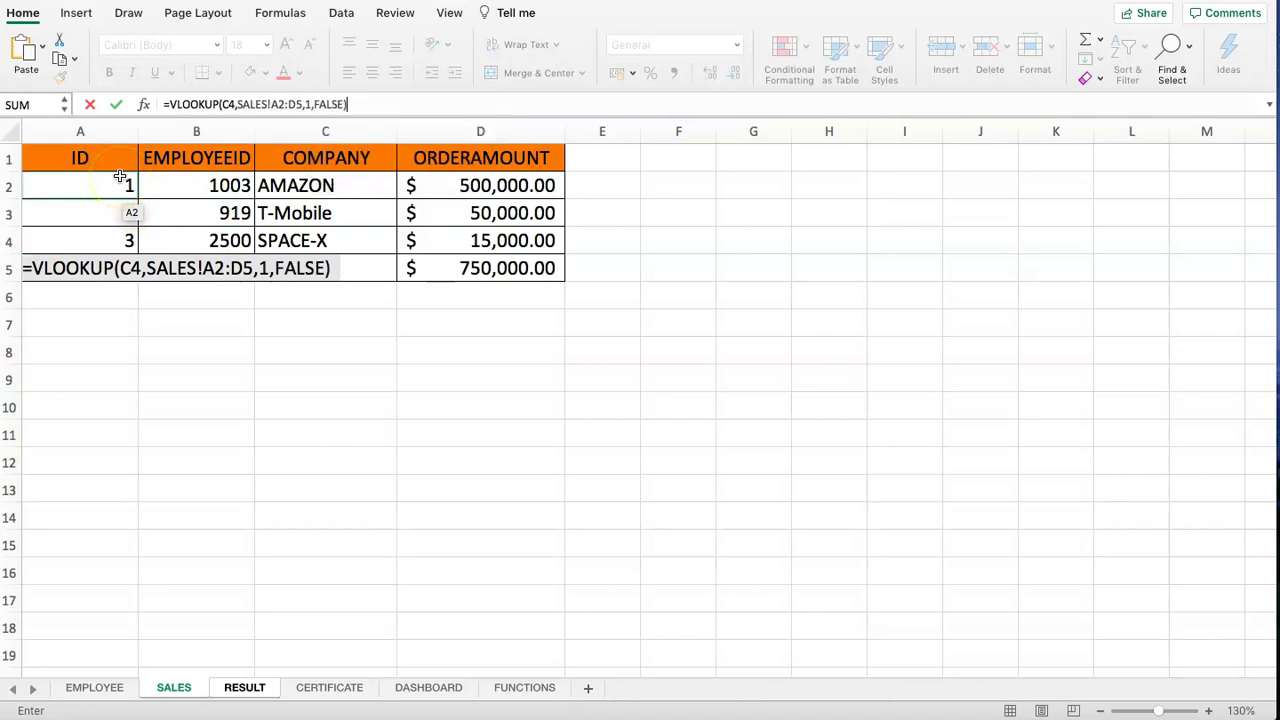
pyautogui.press('Return')
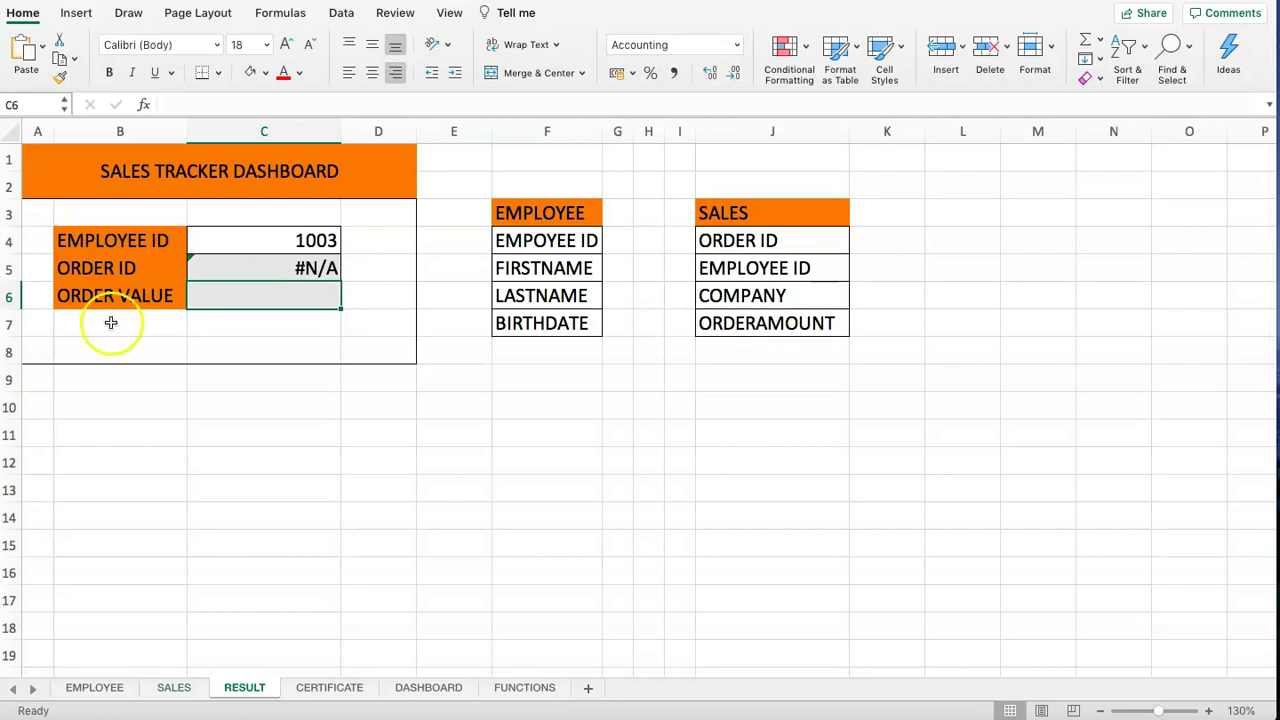
# Examine the EMPLOYEEID column on the SALES sheet against the lookup value in C4 and the VLOOKUP formula in C5.
pyautogui.click(174, 687)
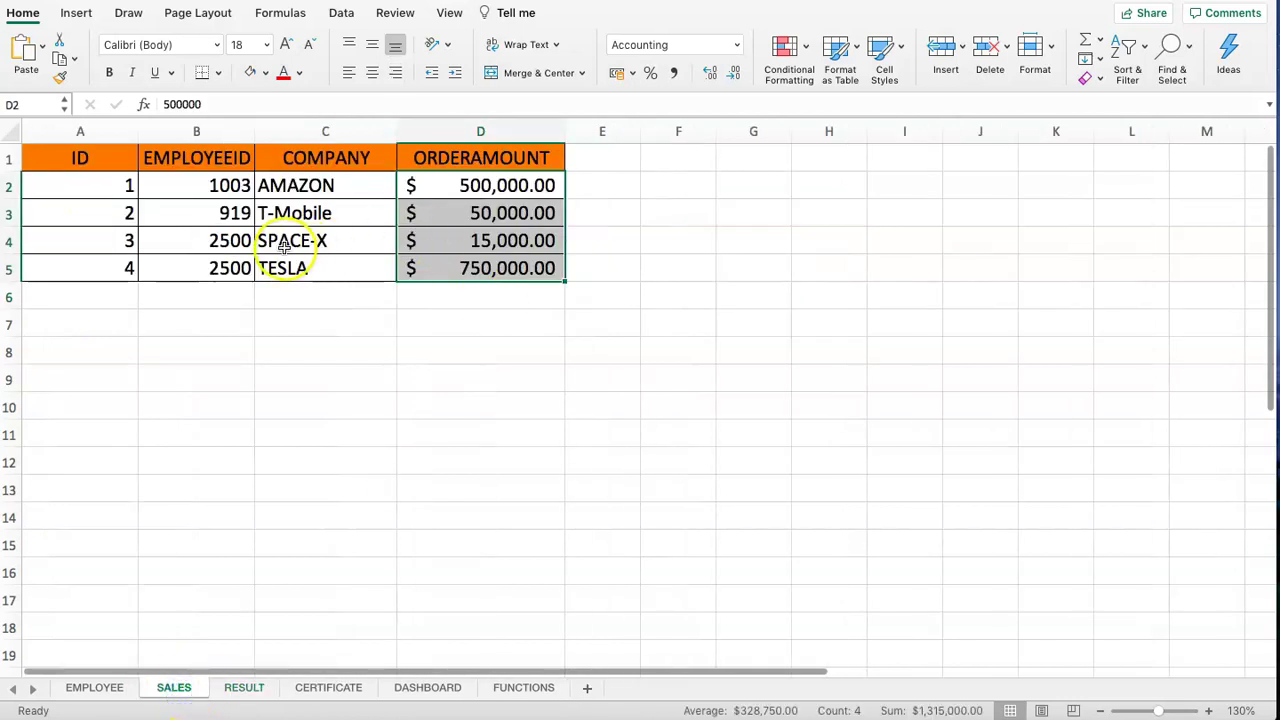
pyautogui.click(229, 240)
pyautogui.moveTo(195, 190); pyautogui.dragTo(196, 242)
pyautogui.click(196, 242)
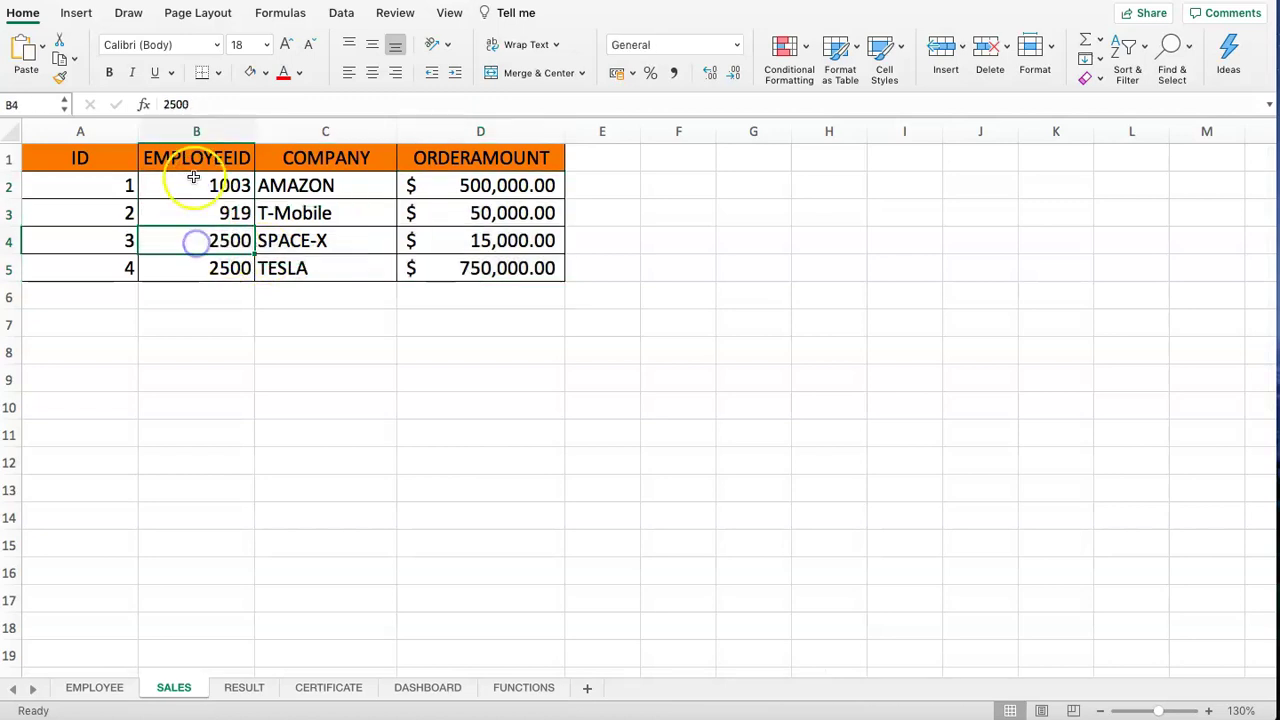
pyautogui.moveTo(191, 160); pyautogui.dragTo(196, 270)
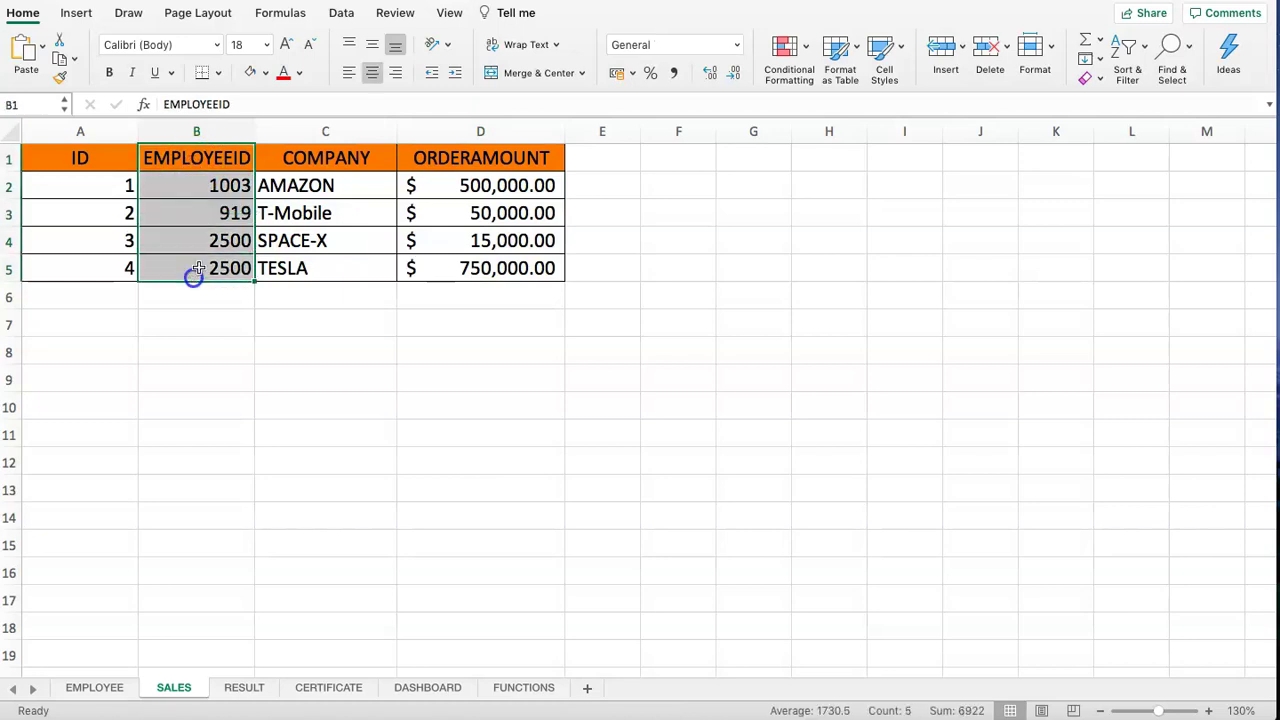
pyautogui.click(211, 214)
pyautogui.moveTo(205, 188); pyautogui.dragTo(215, 268)
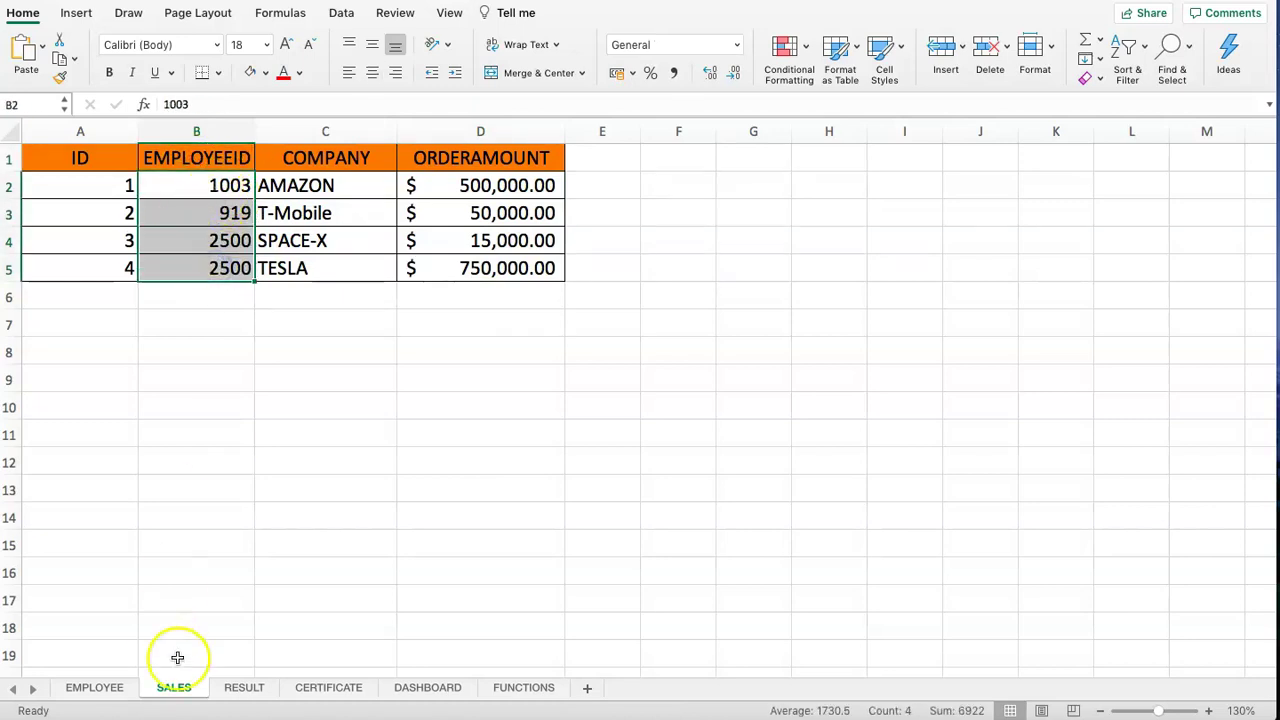
pyautogui.click(236, 688)
pyautogui.click(237, 244)
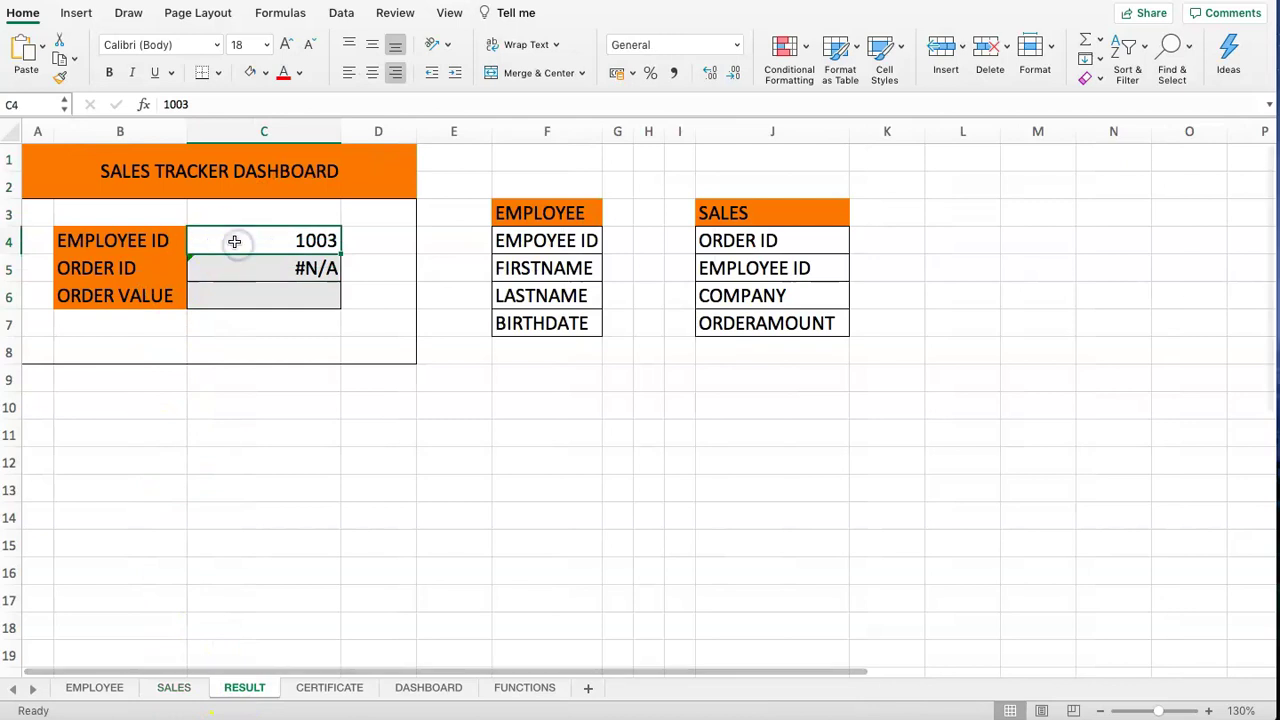
pyautogui.click(243, 272)
pyautogui.click(222, 104)
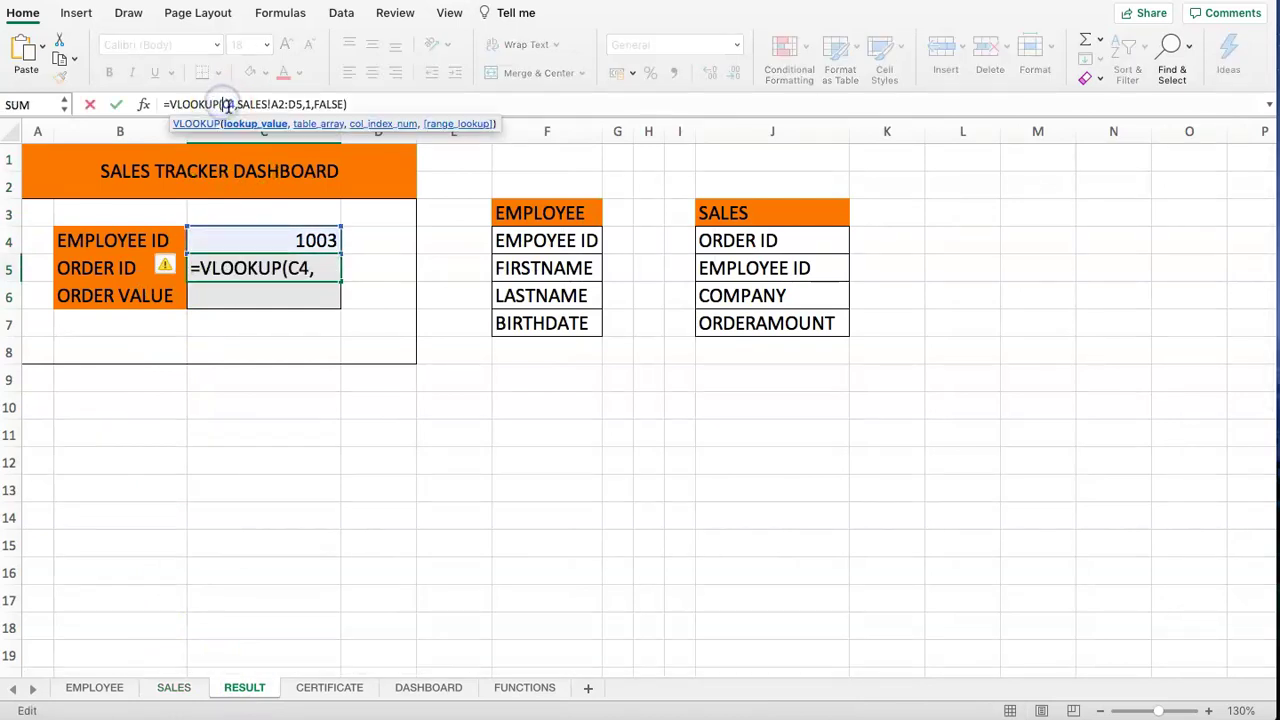
pyautogui.press('Return')
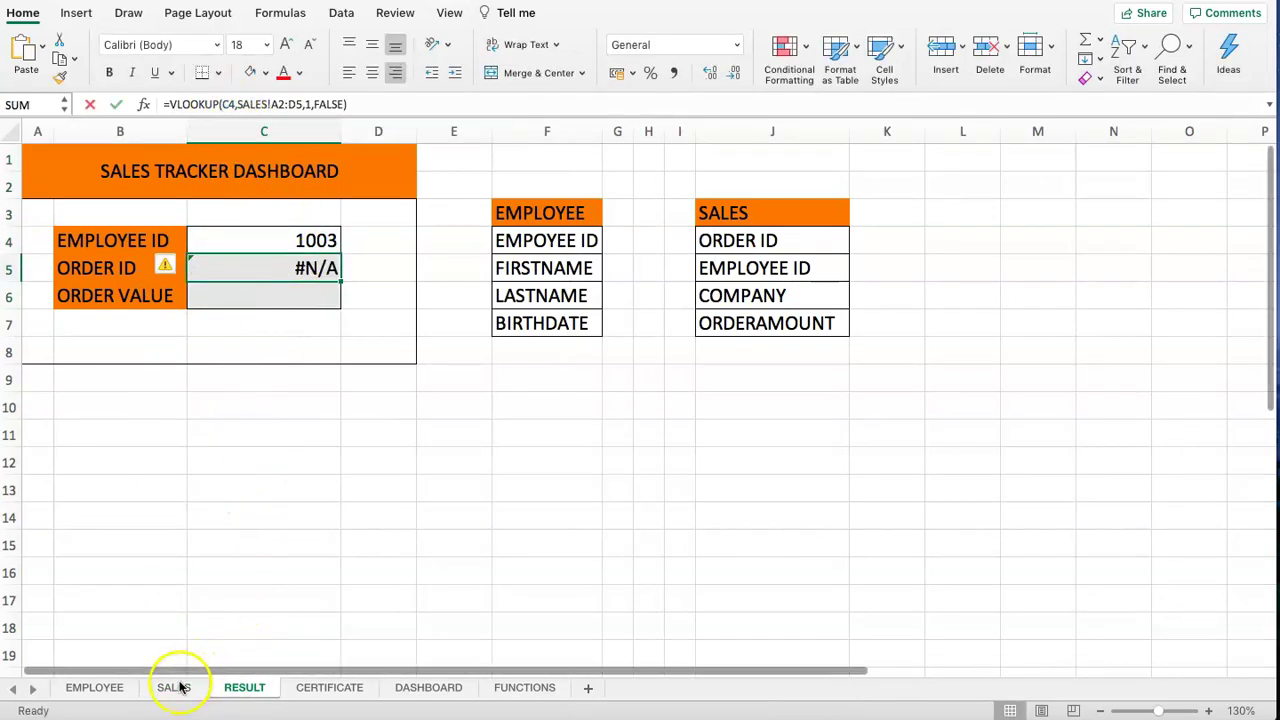
# Fill the employee ID cells B2:B5 on the SALES sheet with light gray.
pyautogui.click(173, 688)
pyautogui.moveTo(229, 188); pyautogui.dragTo(229, 268)
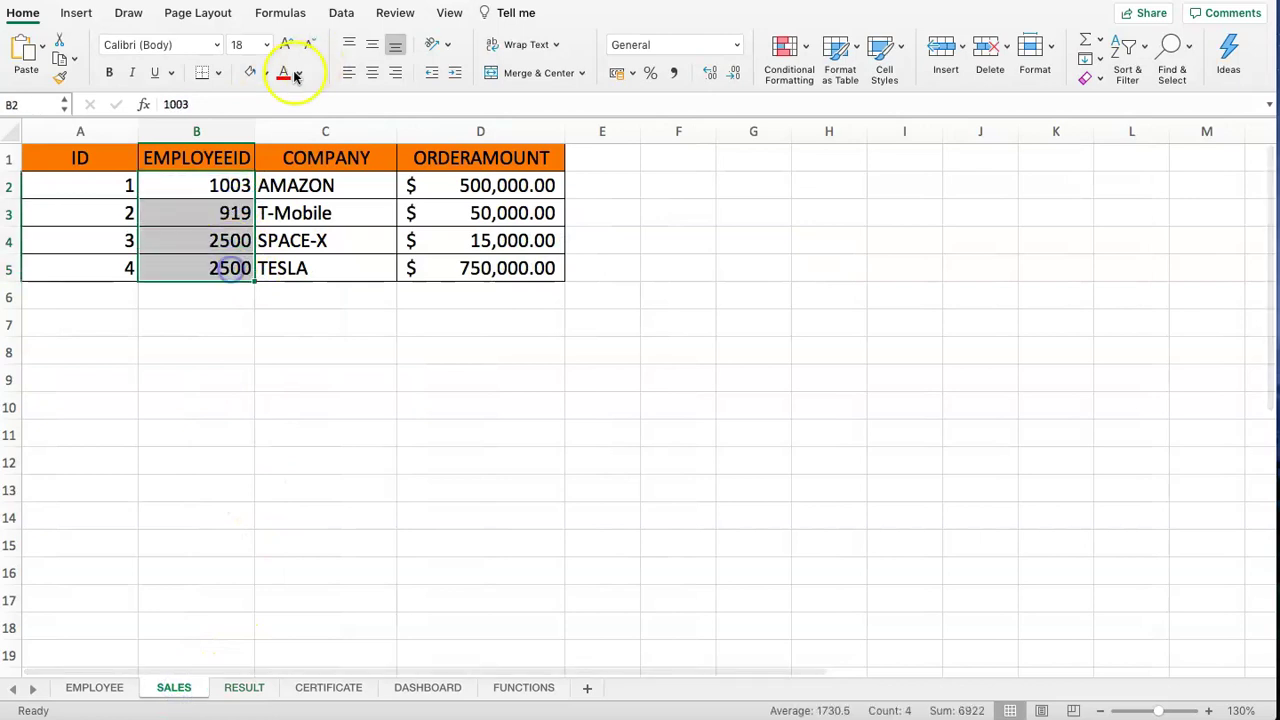
pyautogui.click(265, 72)
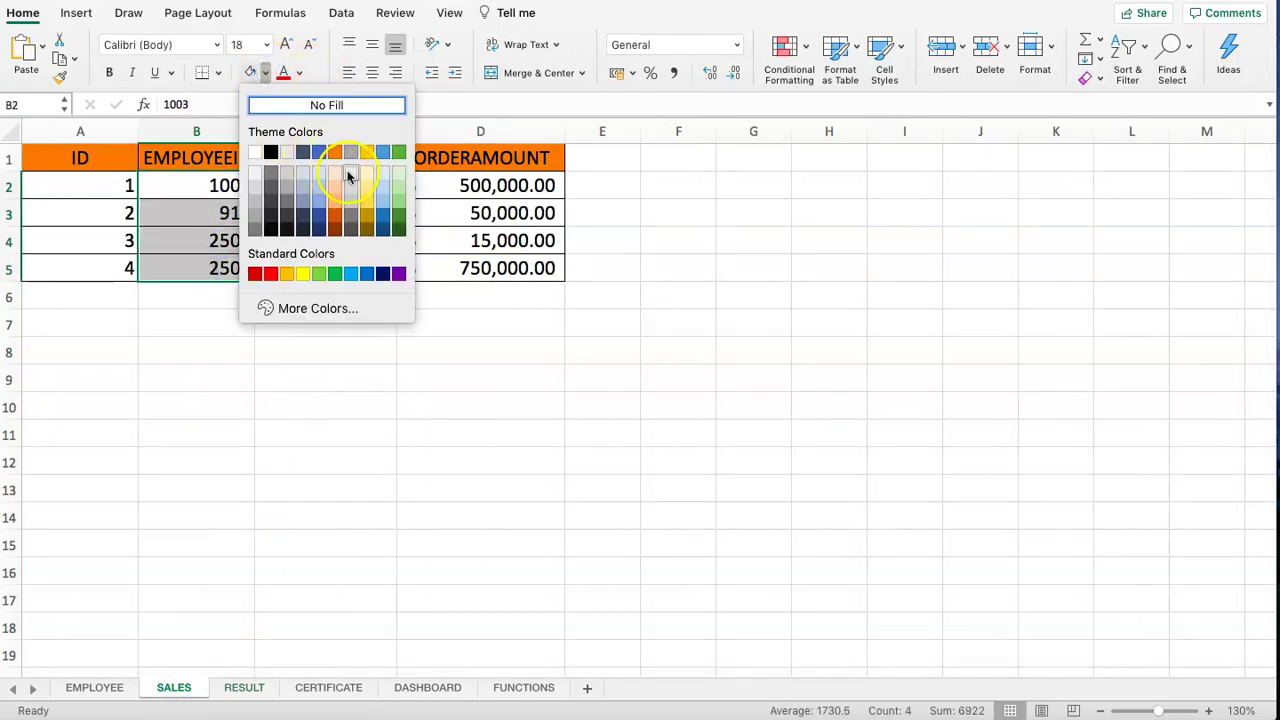
pyautogui.click(349, 176)
pyautogui.click(203, 292)
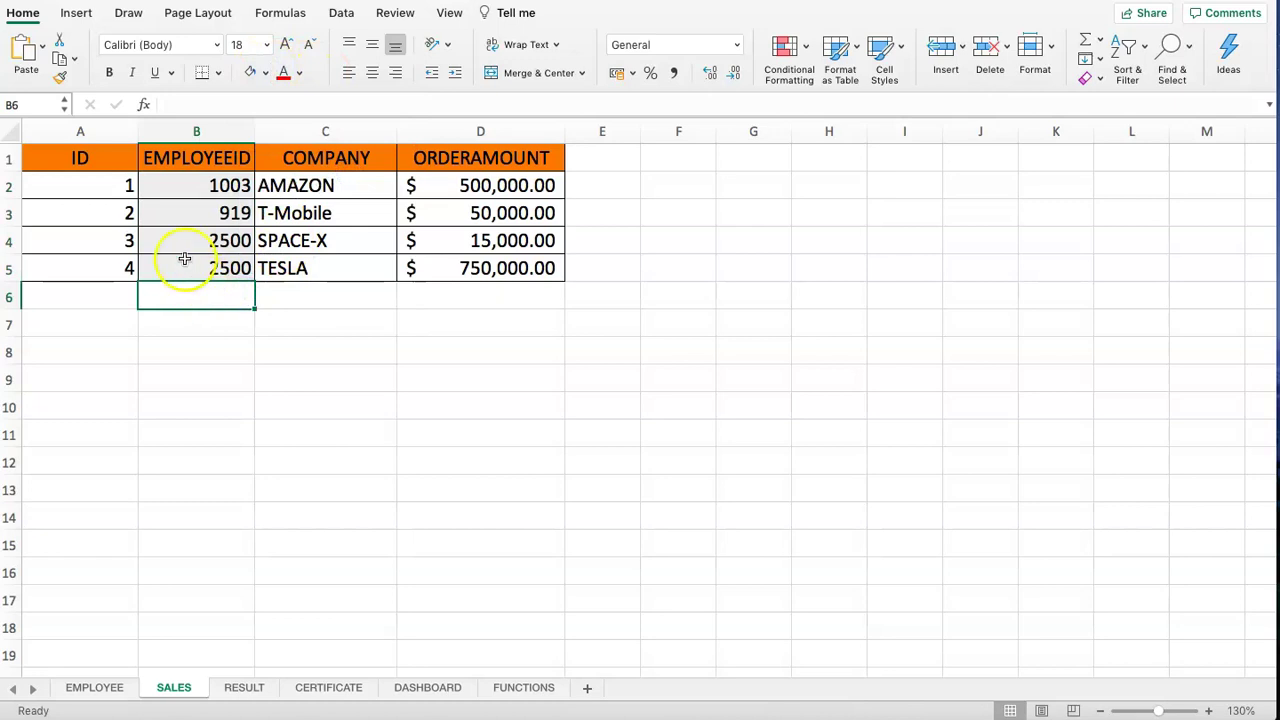
# Compare the positions of the ID and EMPLOYEEID columns on the SALES sheet, then return to the RESULT sheet.
pyautogui.moveTo(101, 195); pyautogui.dragTo(120, 277)
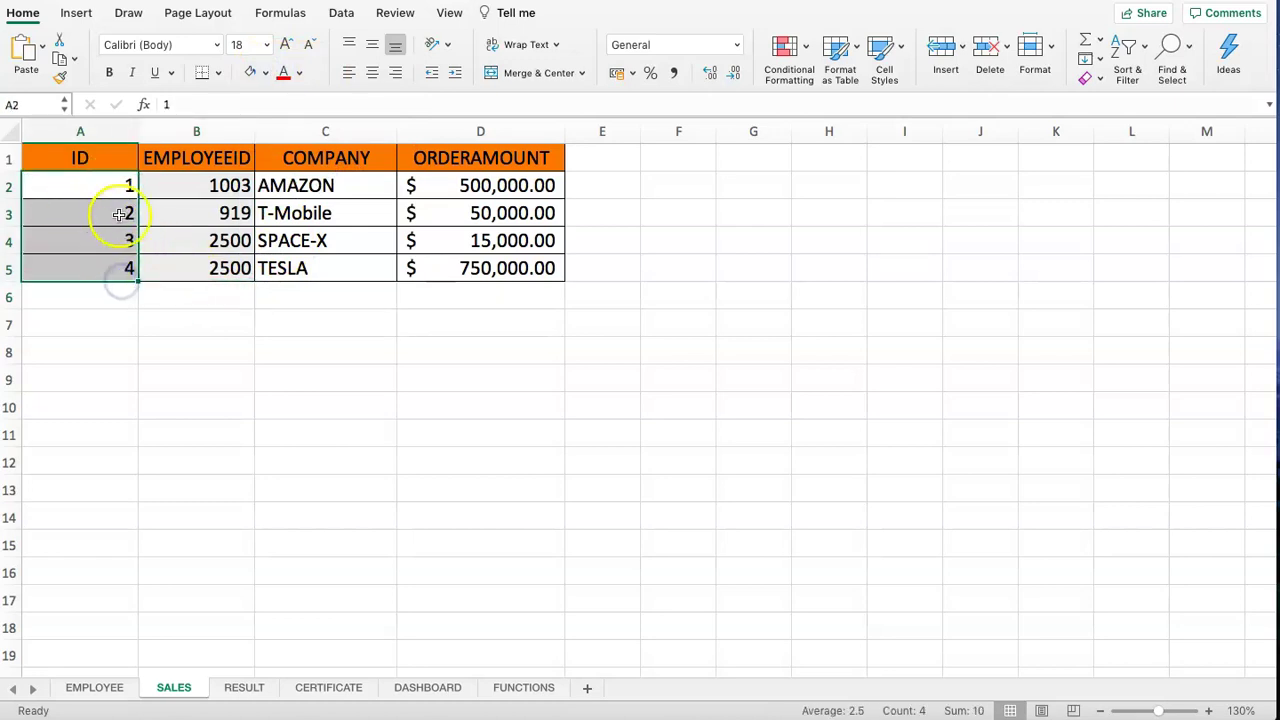
pyautogui.click(242, 247)
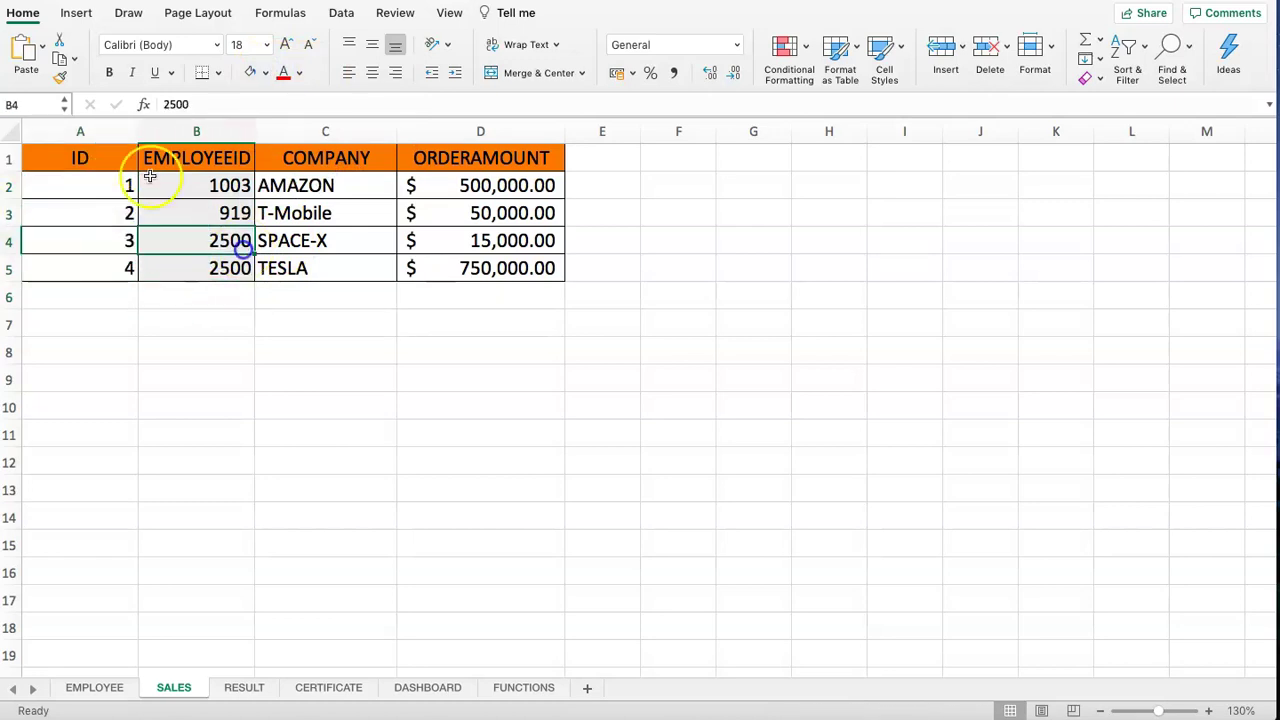
pyautogui.click(244, 687)
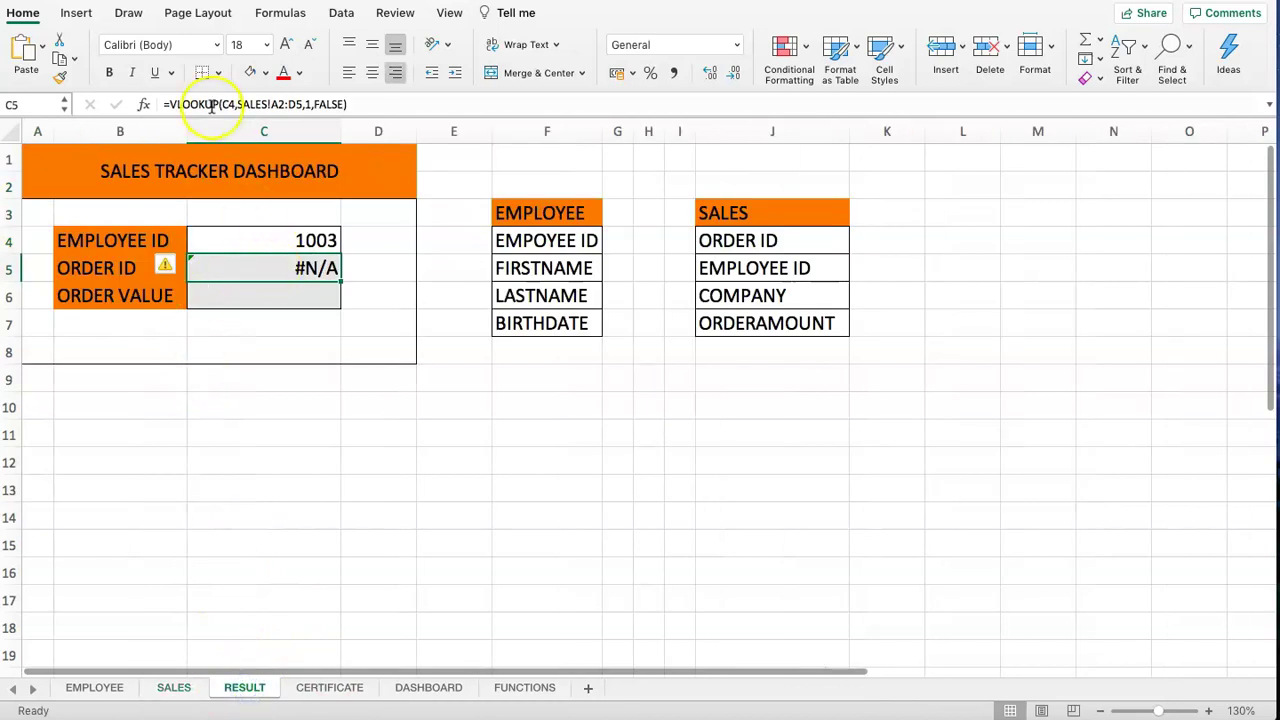
# Compare the lookup range A2:D5 in the C5 formula with the data and EMPLOYEEID column on the SALES sheet.
pyautogui.click(273, 105)
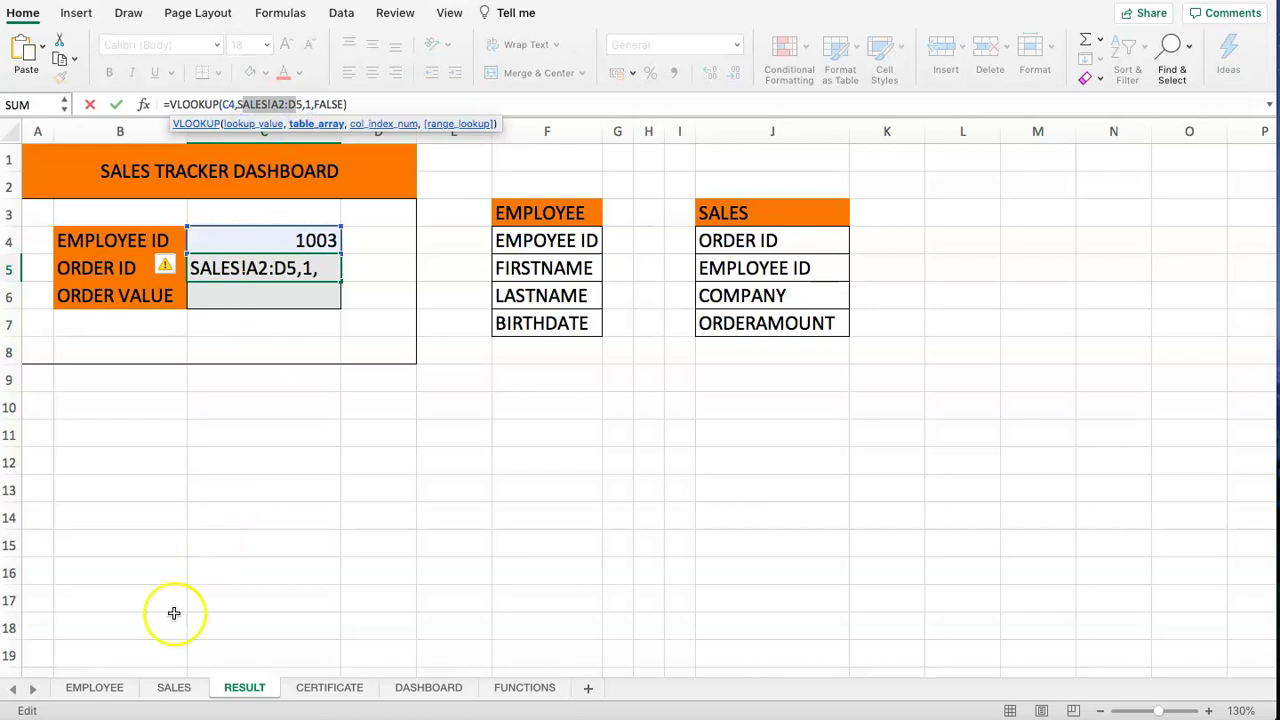
pyautogui.click(173, 687)
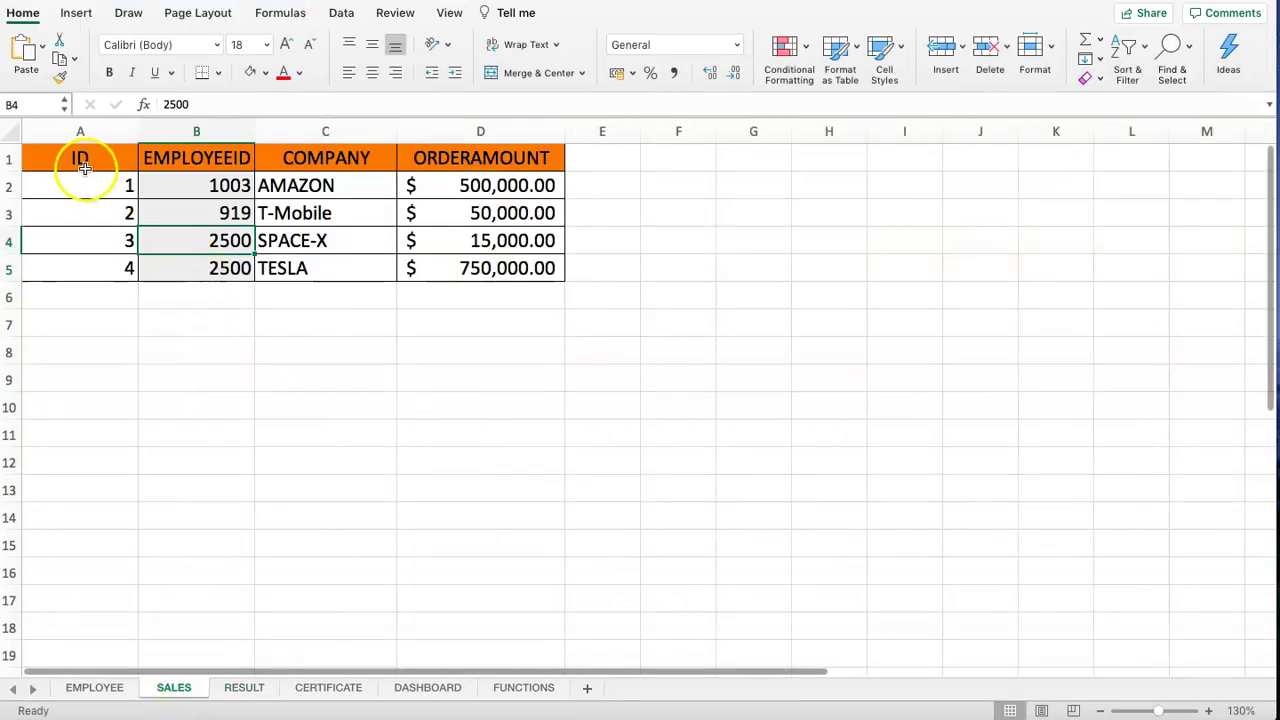
pyautogui.moveTo(88, 180); pyautogui.dragTo(522, 272)
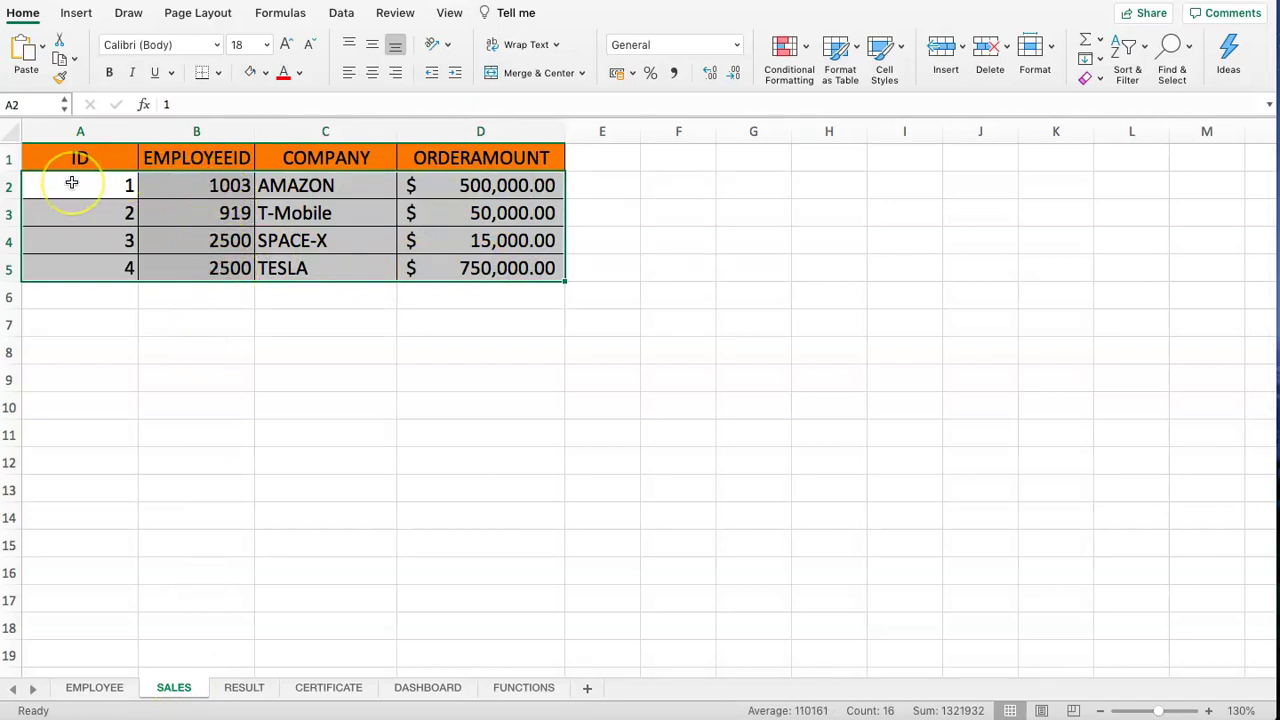
pyautogui.click(189, 318)
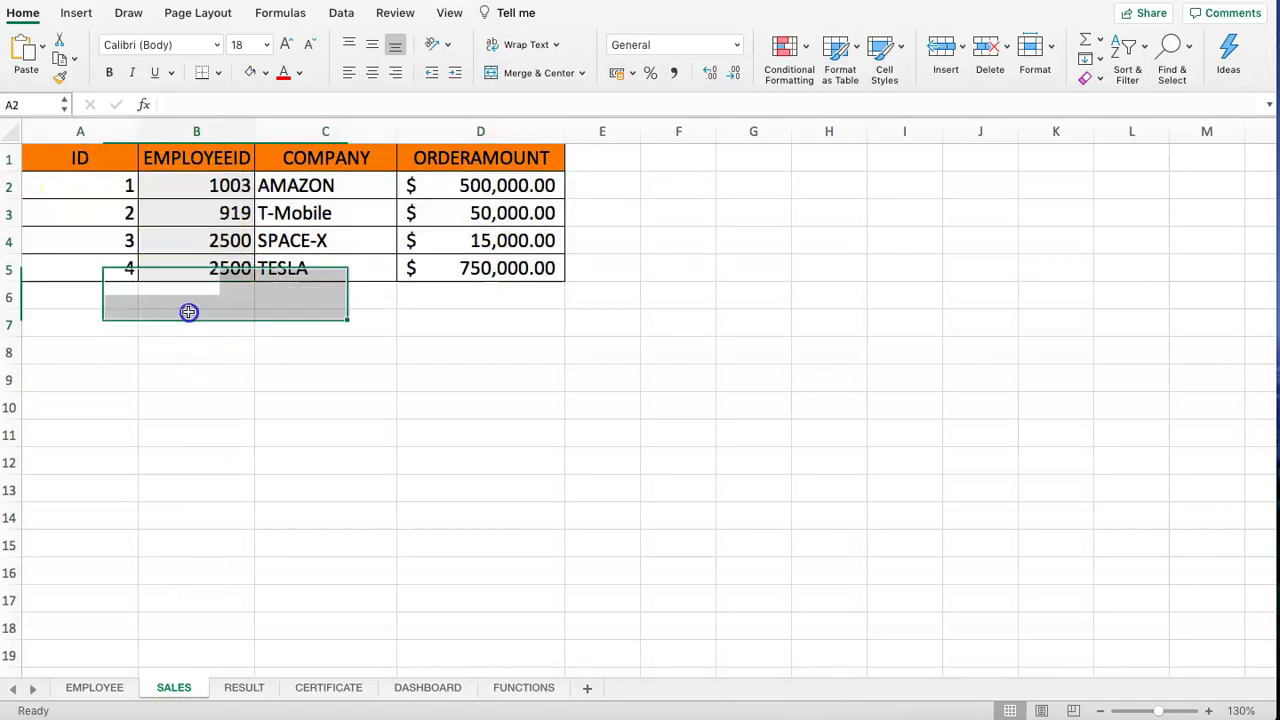
pyautogui.moveTo(200, 157); pyautogui.dragTo(202, 264)
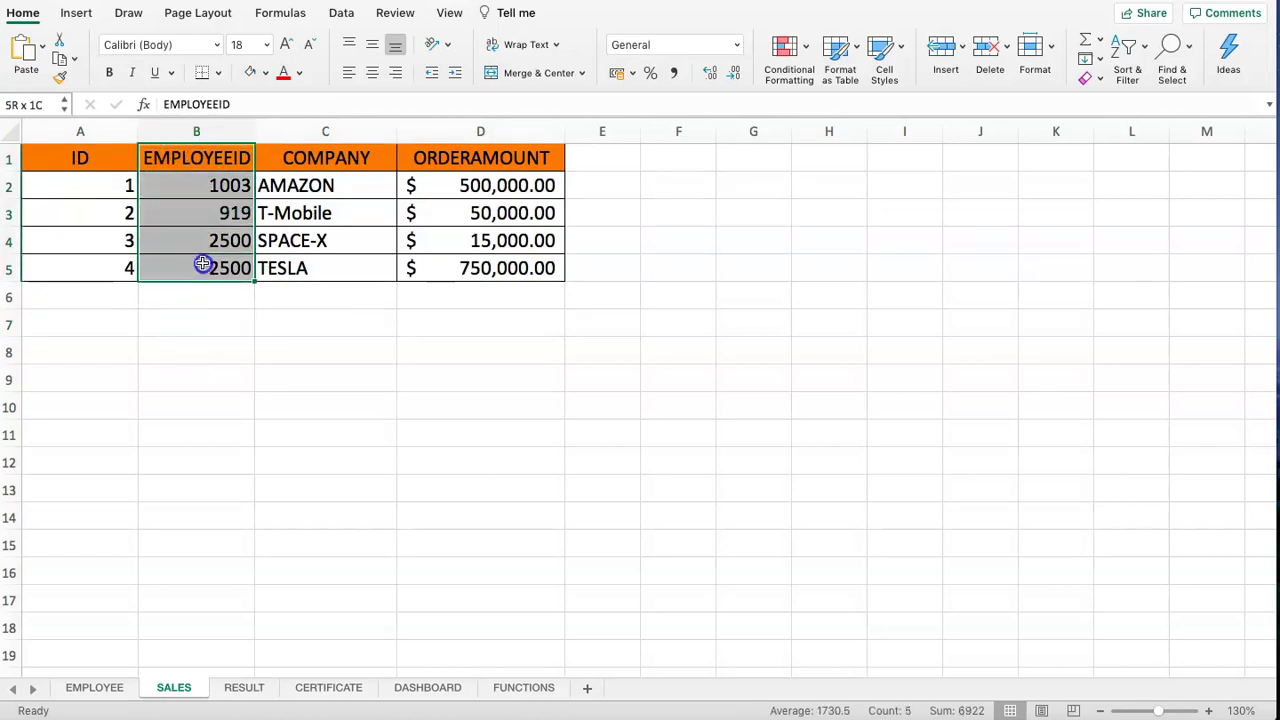
pyautogui.click(191, 334)
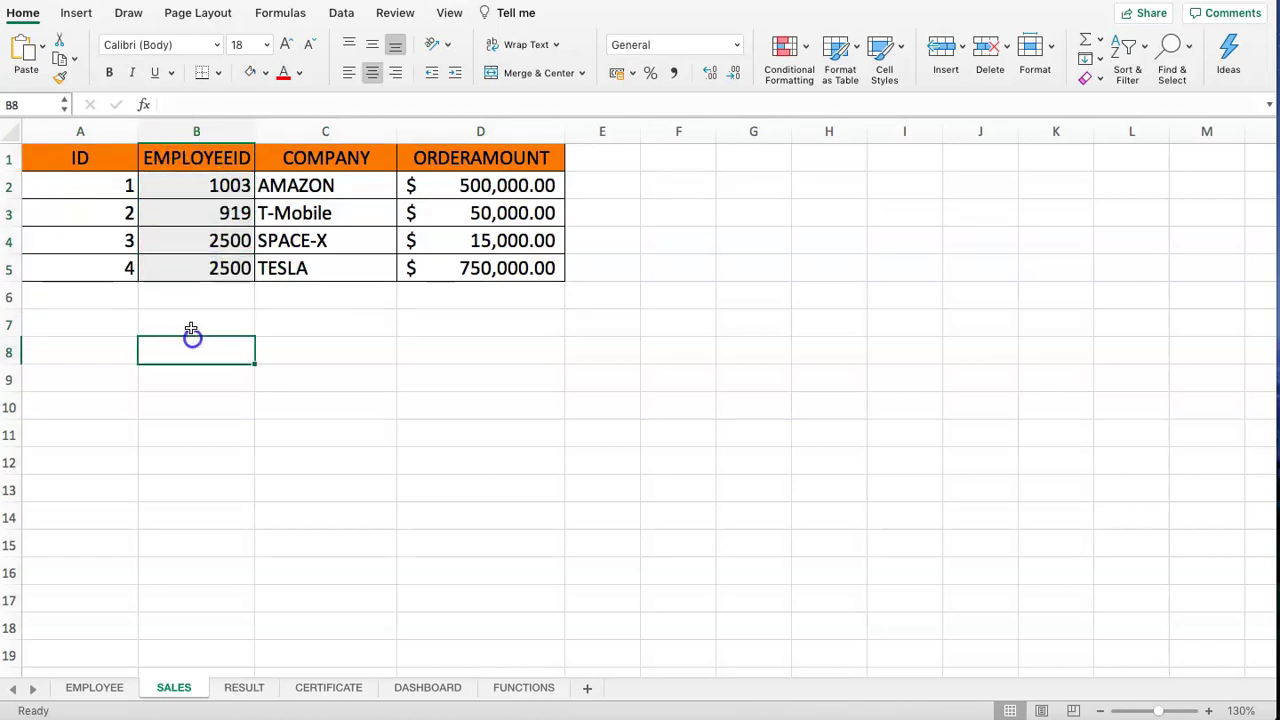
# Enter LEFT in cell B6 of the SALES sheet and fill cells C2:D6 with light green.
pyautogui.click(189, 307)
pyautogui.press('Return')
pyautogui.moveTo(268, 296); pyautogui.dragTo(517, 291)
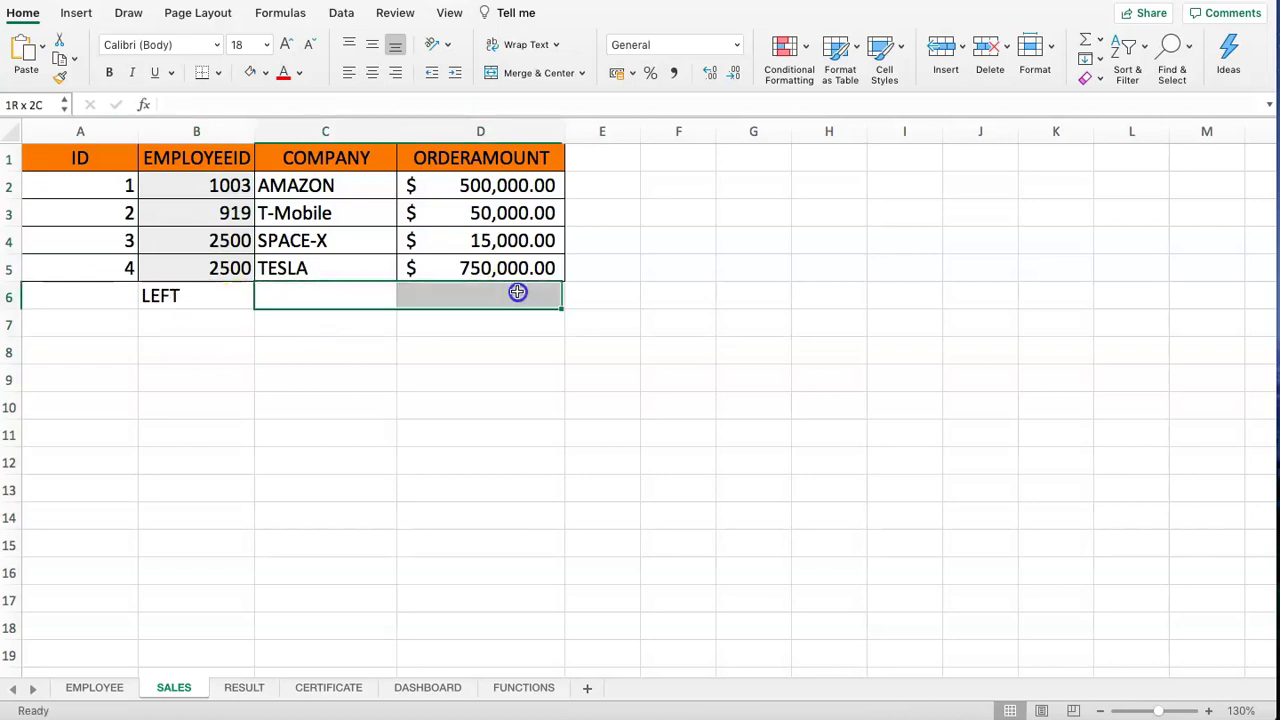
pyautogui.click(265, 72)
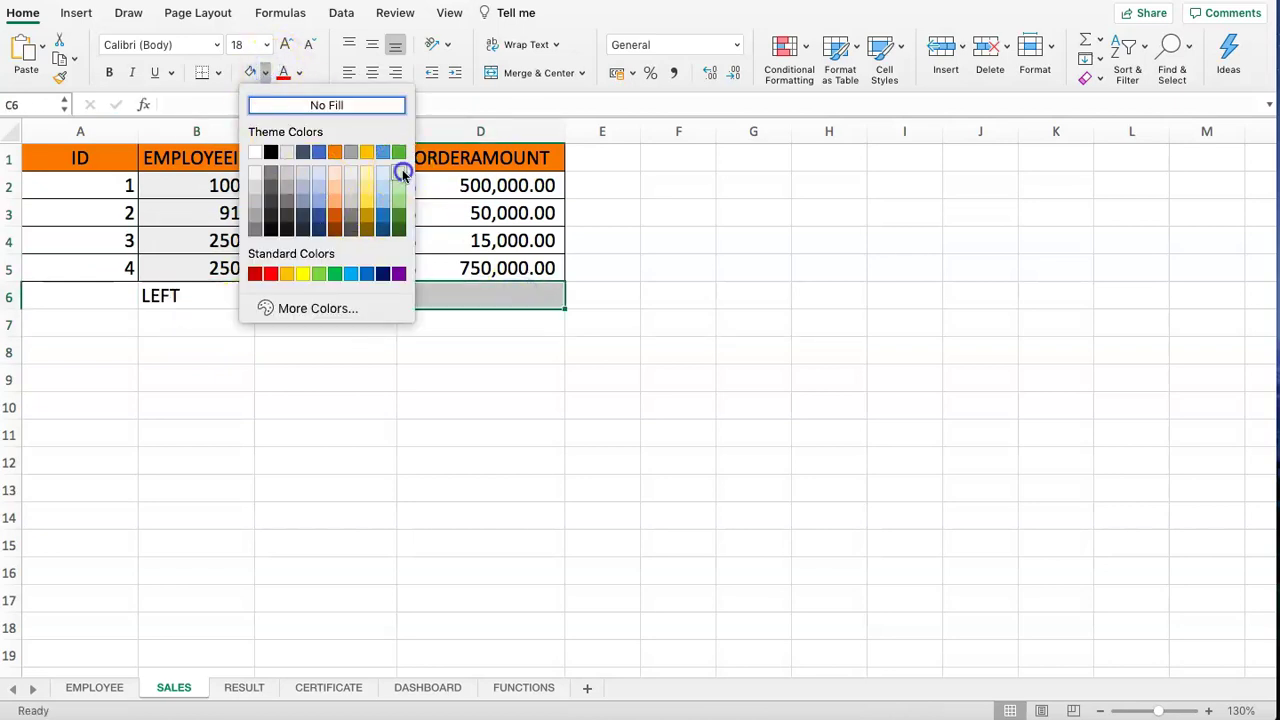
pyautogui.click(403, 175)
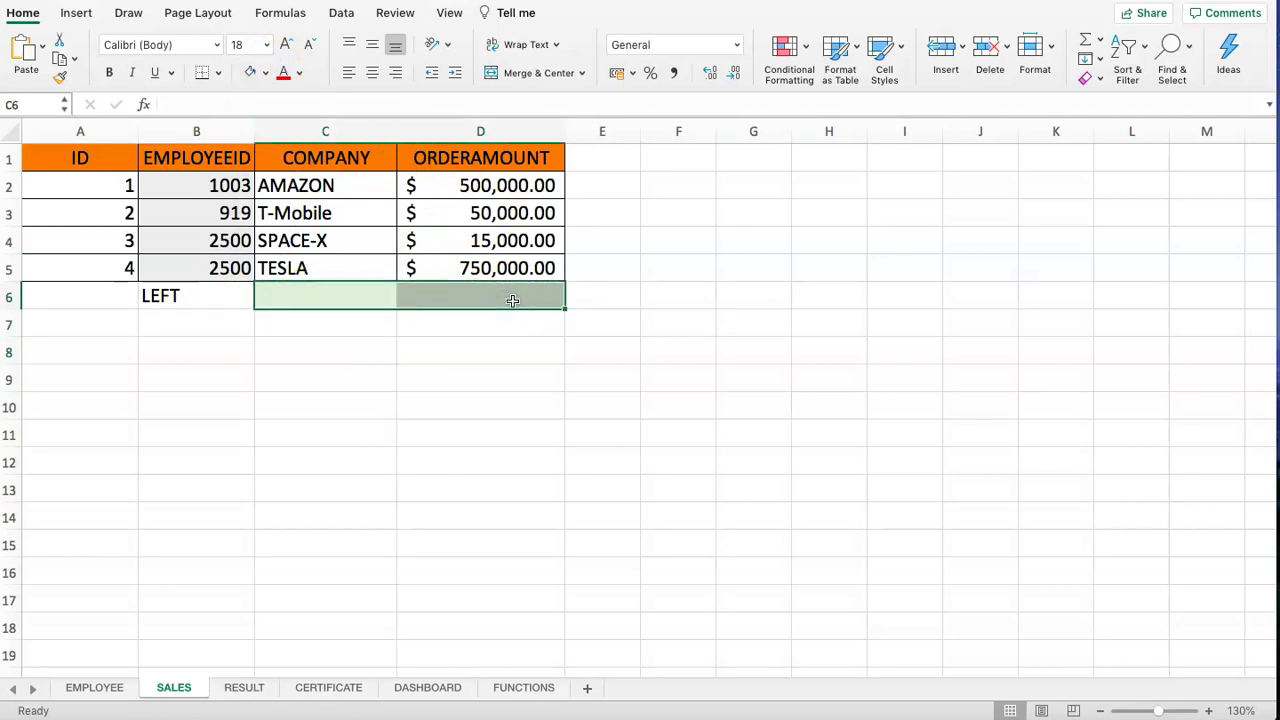
pyautogui.moveTo(290, 186); pyautogui.dragTo(440, 270)
pyautogui.click(249, 73)
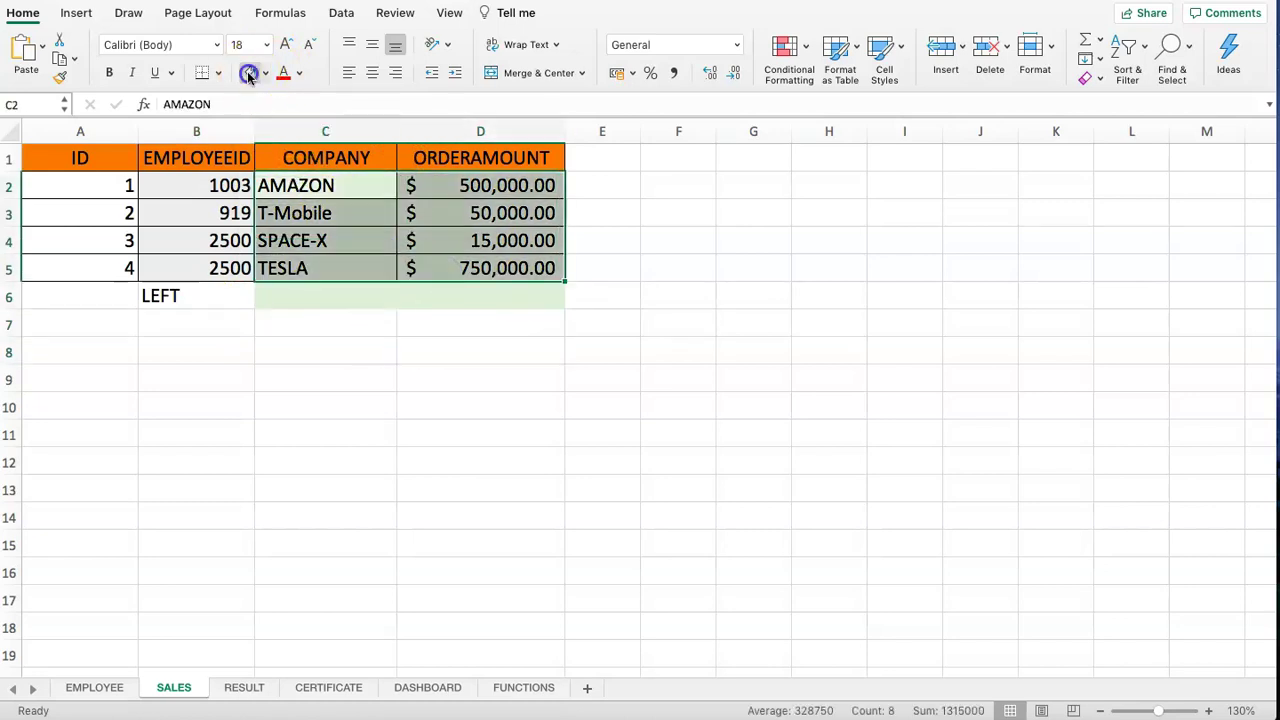
pyautogui.click(305, 290)
# Try column index 3 in the VLOOKUP formula in cell C5 of the RESULT sheet.
pyautogui.click(243, 690)
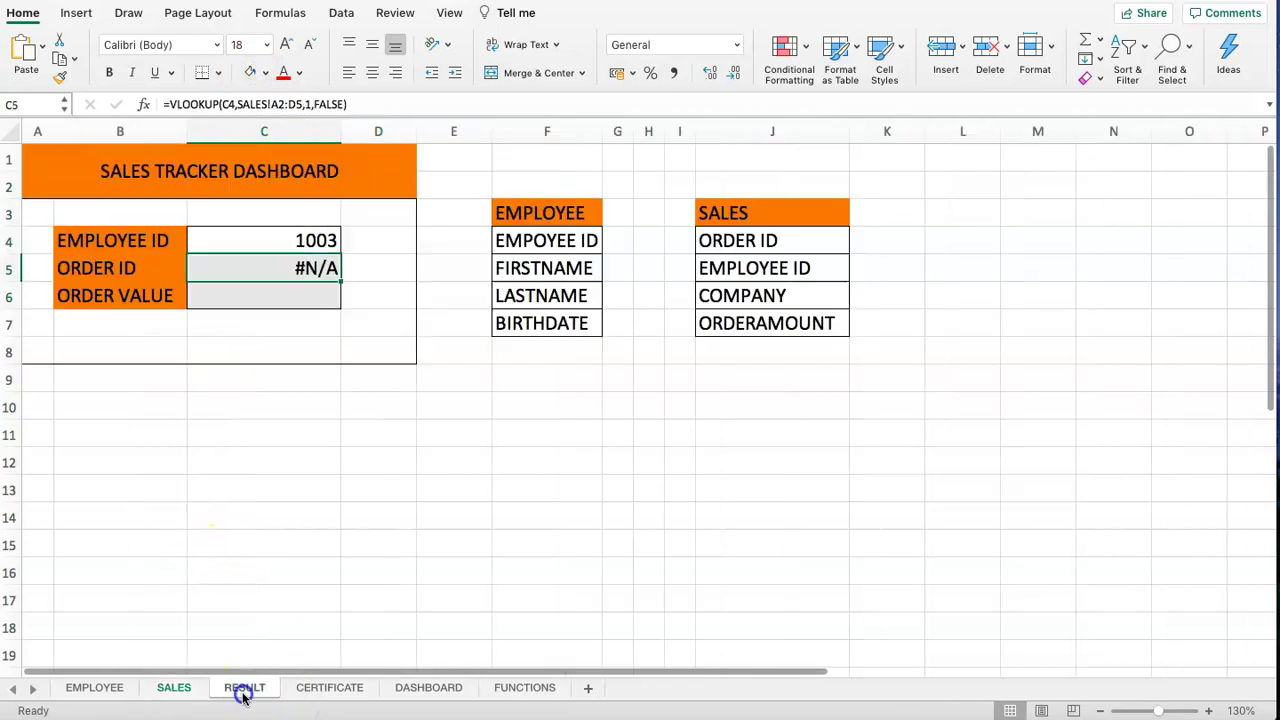
pyautogui.click(257, 242)
pyautogui.click(256, 269)
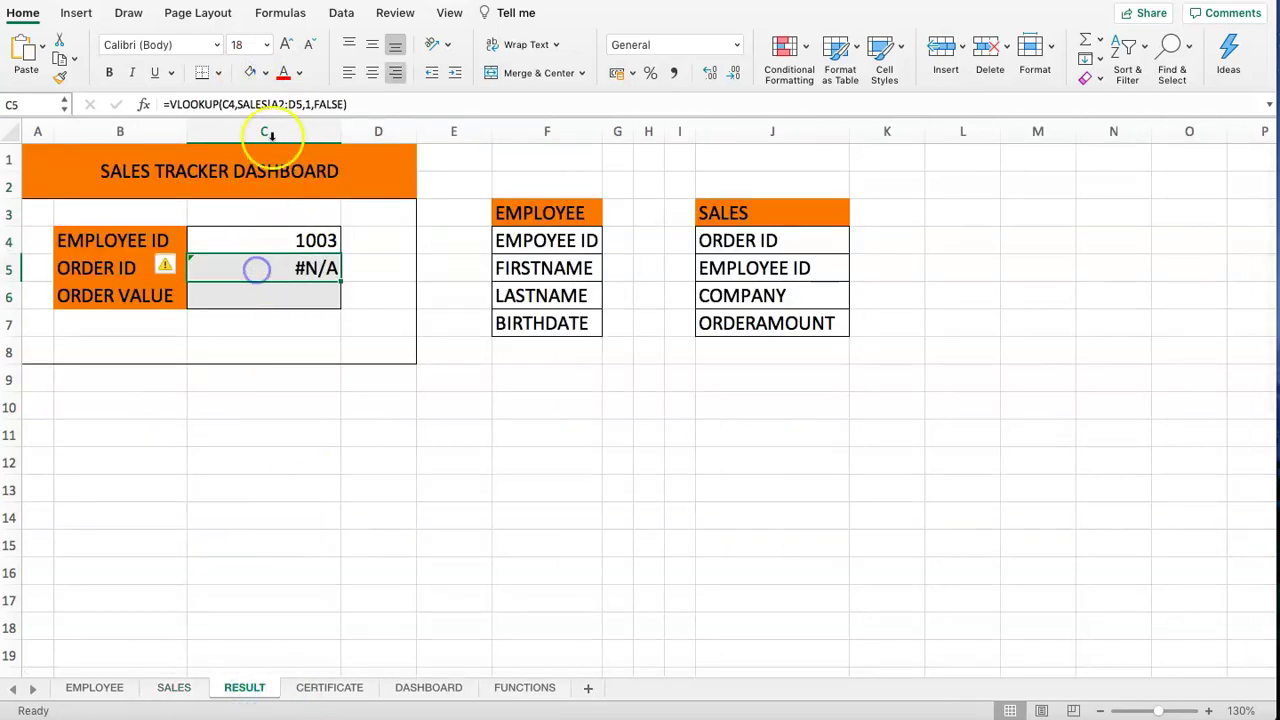
pyautogui.click(311, 105)
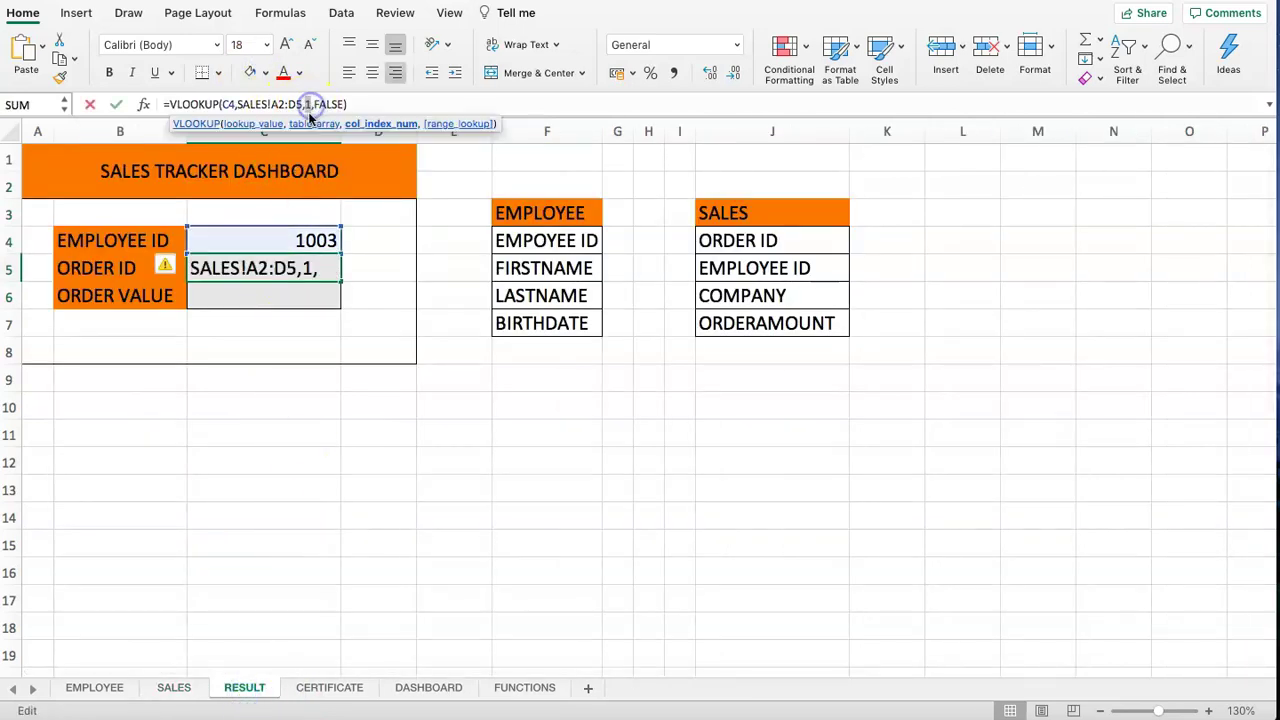
pyautogui.press('Return')
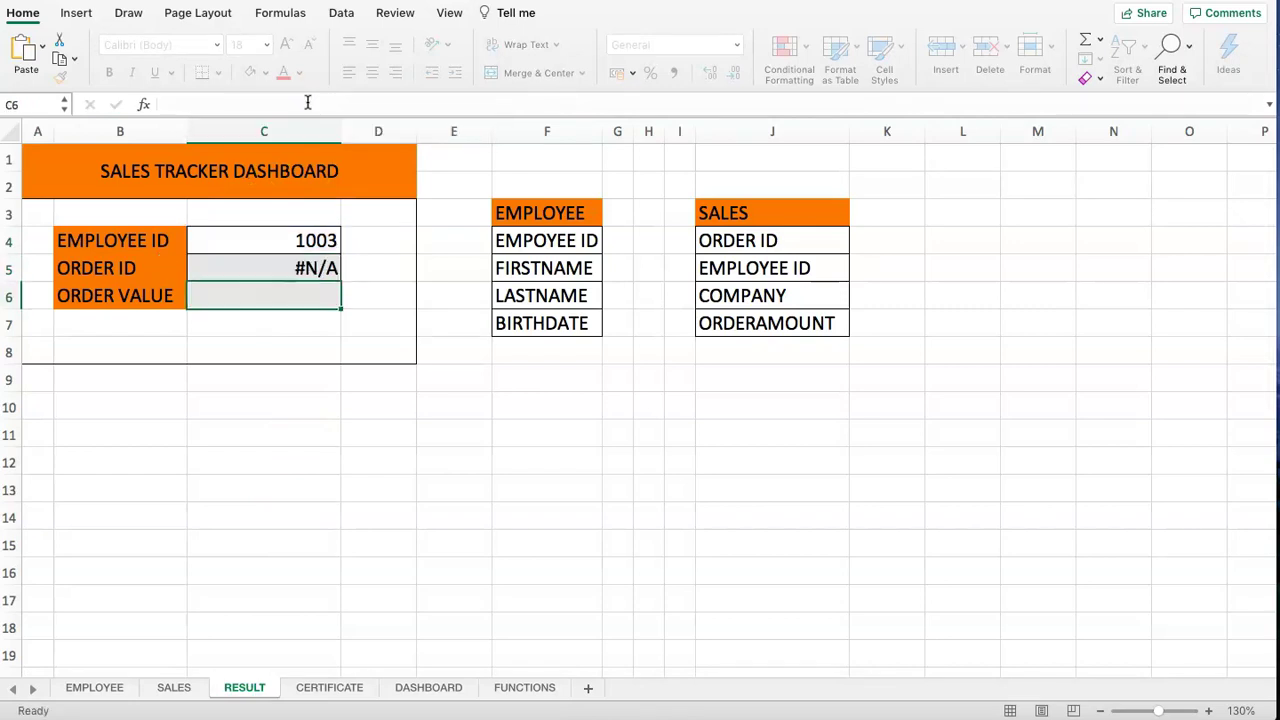
# Try starting the lookup range at the EMPLOYEEID column by changing it to SALES!B2:D5 in the C5 formula.
pyautogui.click(280, 270)
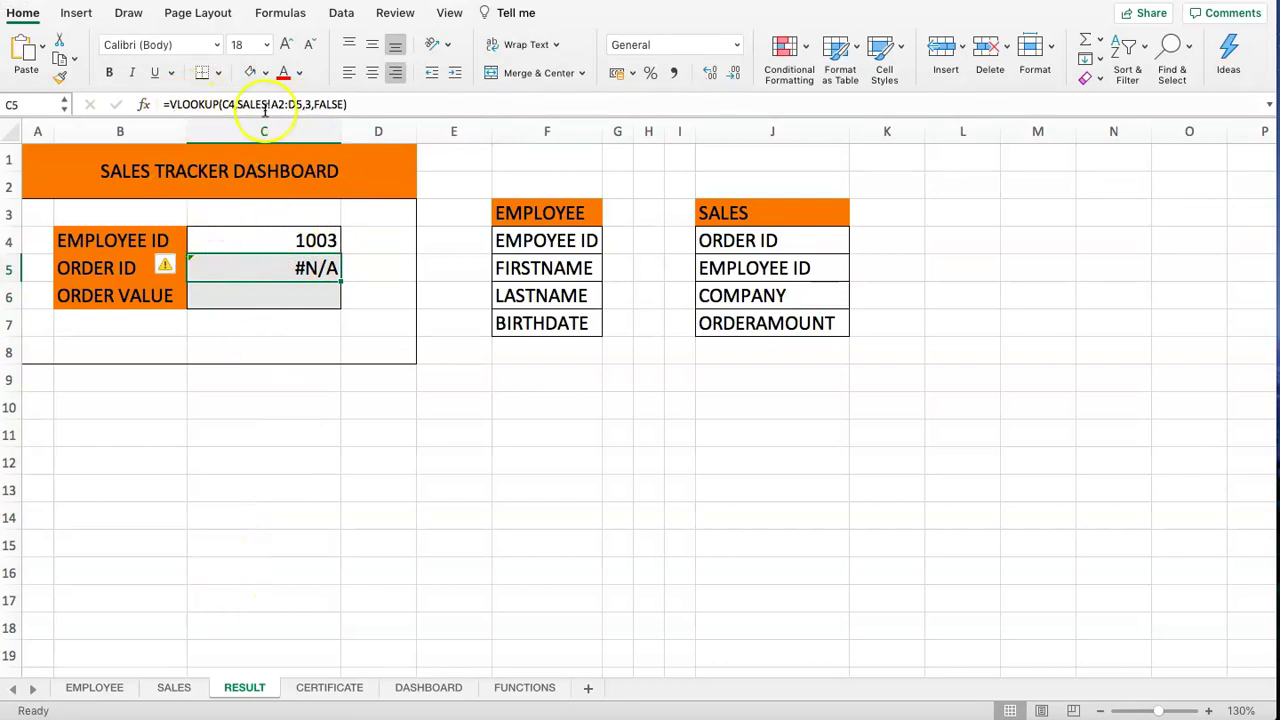
pyautogui.moveTo(278, 104); pyautogui.dragTo(271, 104)
pyautogui.write('B')
pyautogui.press('Return')
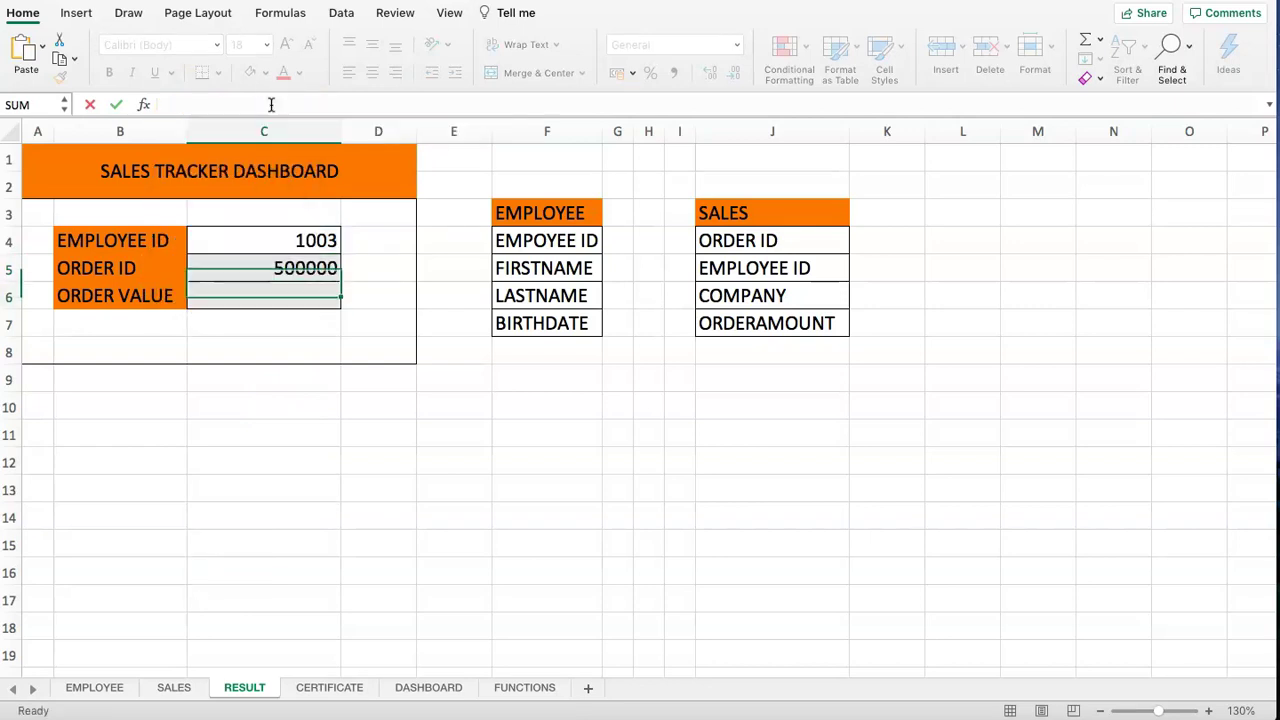
pyautogui.click(263, 268)
# Review the EMPLOYEEID values on the SALES sheet, and undo the last two edits to the C5 formula on the RESULT sheet.
pyautogui.click(172, 686)
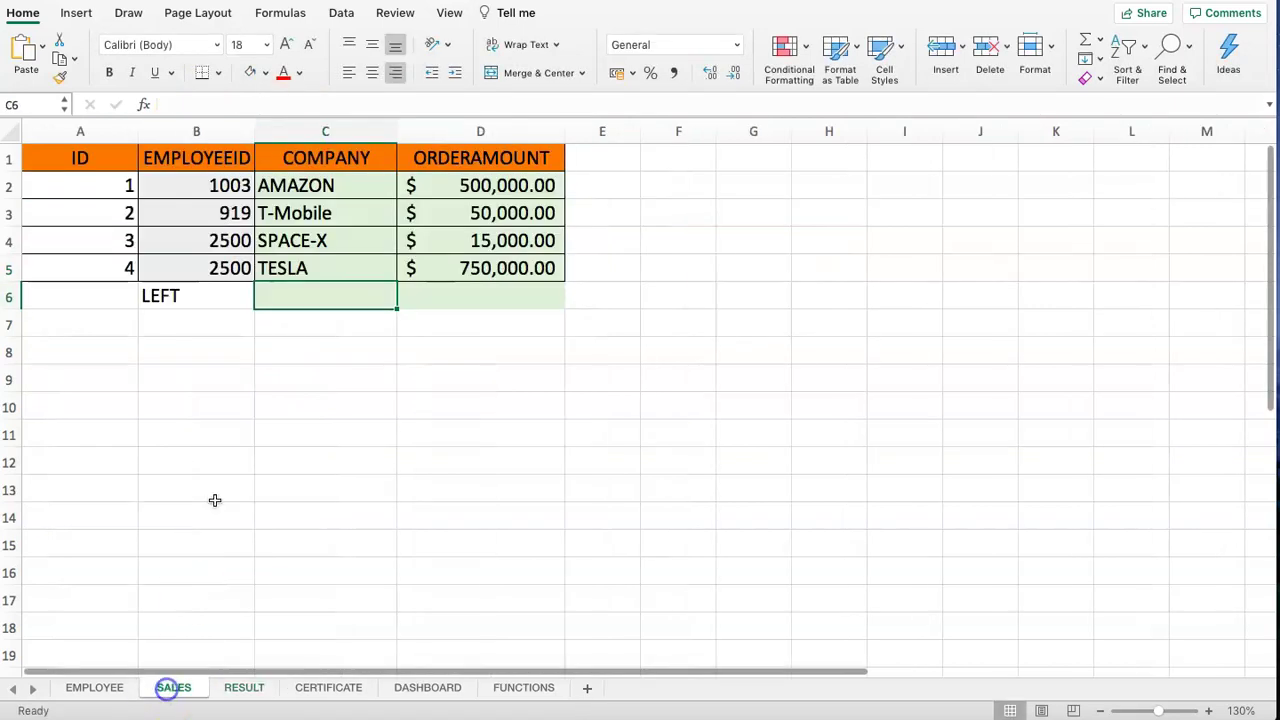
pyautogui.moveTo(215, 185); pyautogui.dragTo(205, 266)
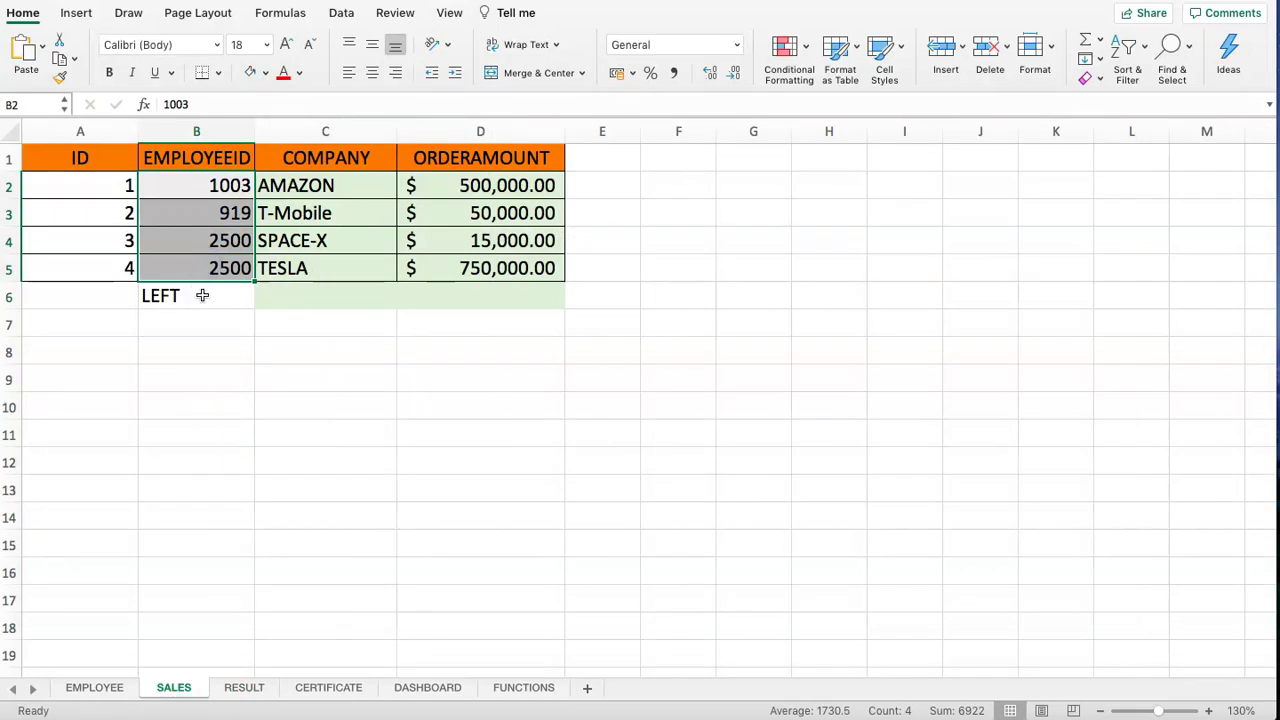
pyautogui.click(235, 692)
pyautogui.press('super+z')
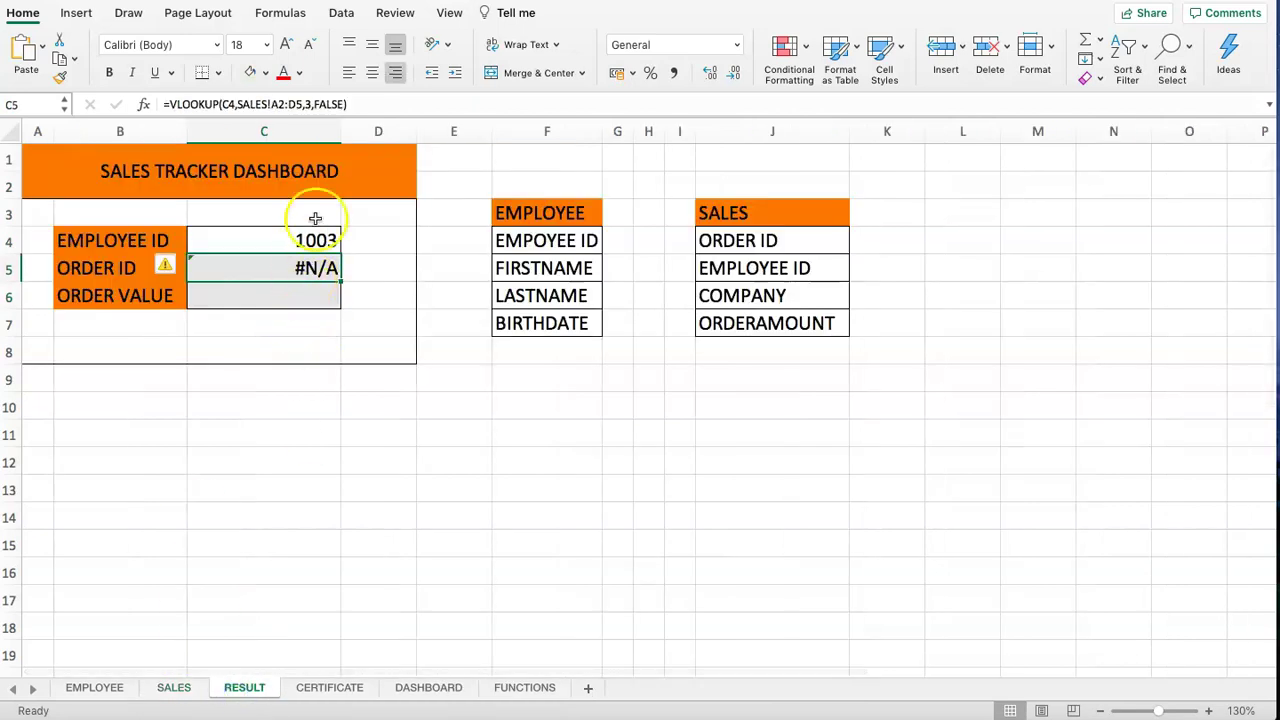
pyautogui.press('super+z')
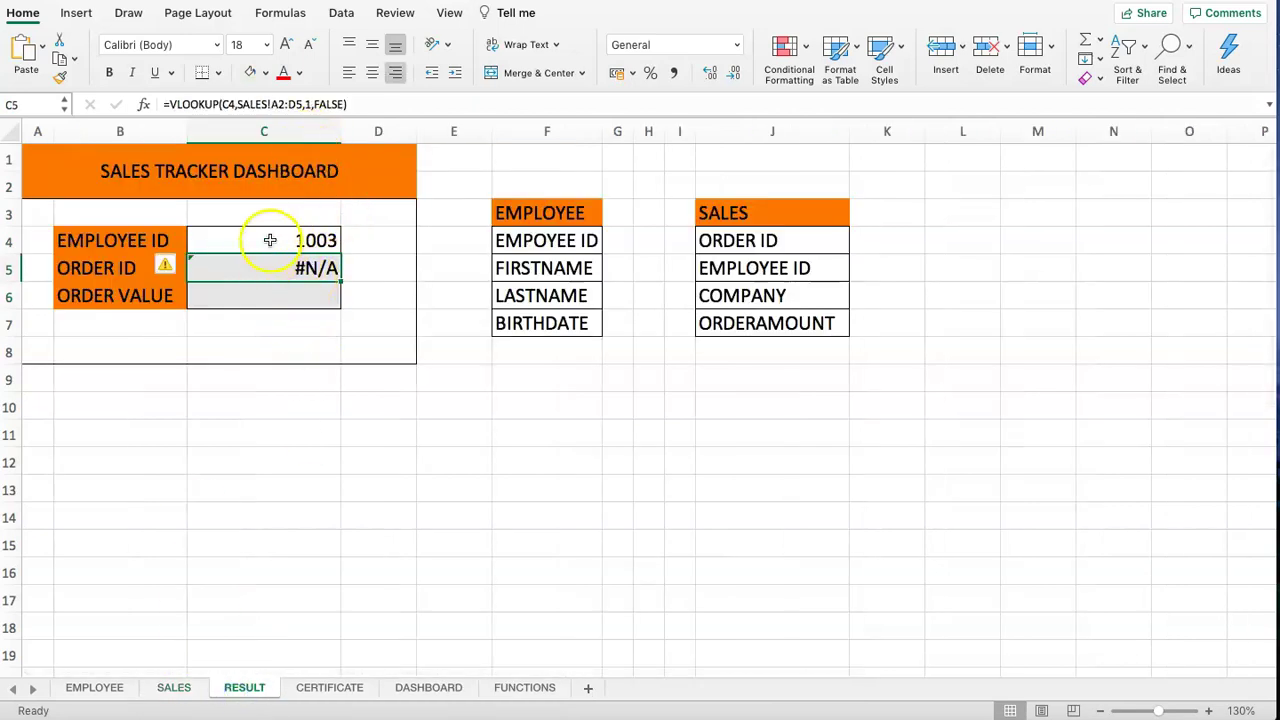
# Insert a blank column between EMPLOYEEID and COMPANY on the SALES sheet.
pyautogui.click(174, 687)
pyautogui.click(237, 371)
pyautogui.moveTo(200, 163); pyautogui.dragTo(226, 268)
pyautogui.moveTo(100, 162); pyautogui.dragTo(106, 261)
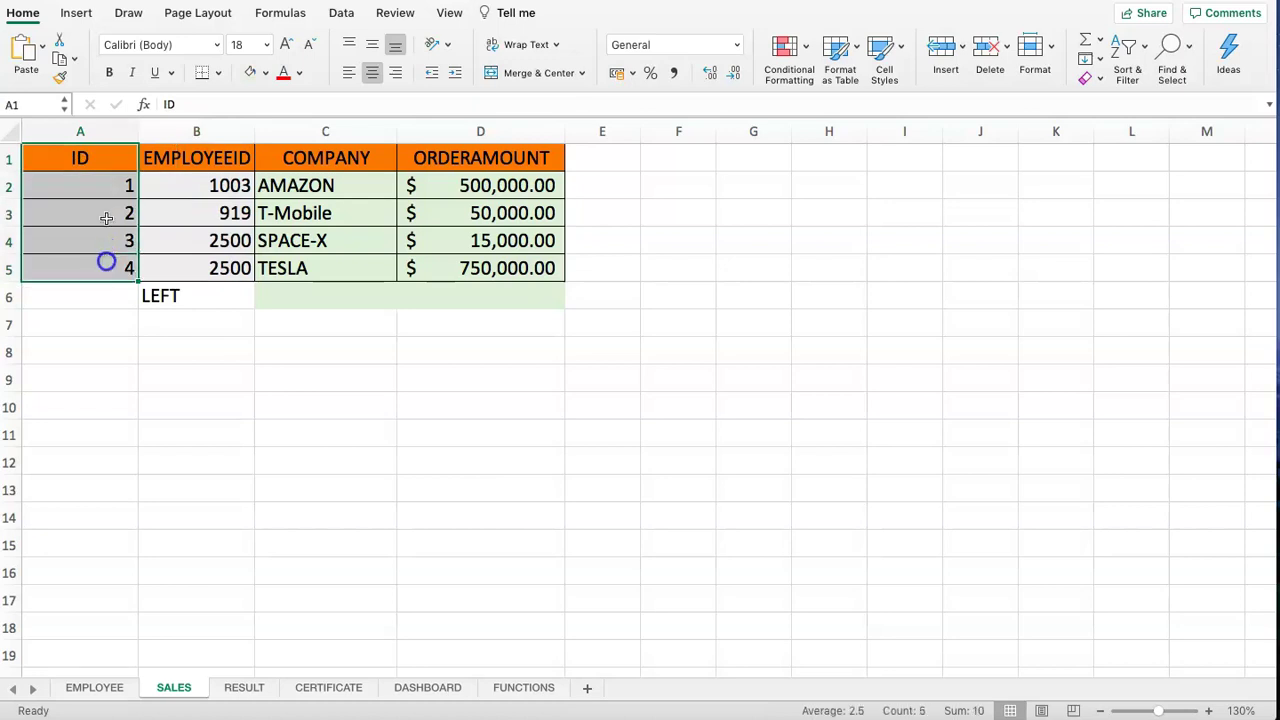
pyautogui.click(197, 131)
pyautogui.click(289, 131)
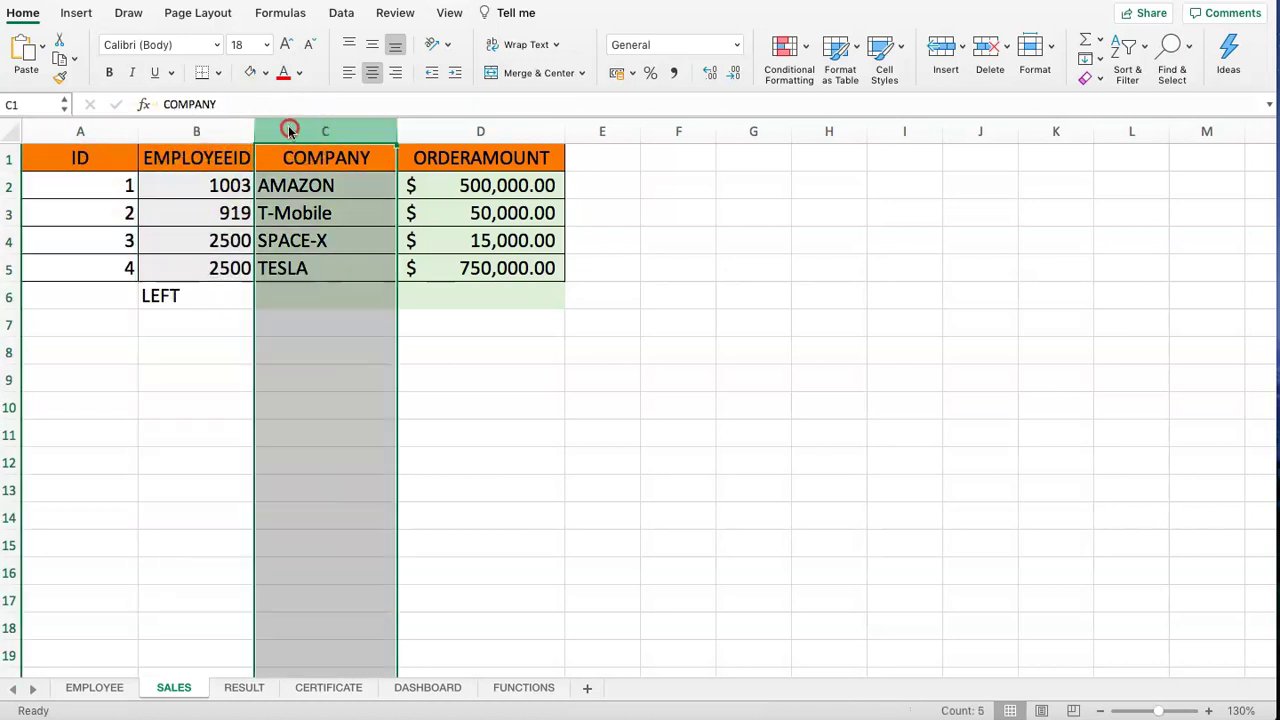
pyautogui.rightClick(289, 131)
pyautogui.click(333, 210)
pyautogui.click(122, 208)
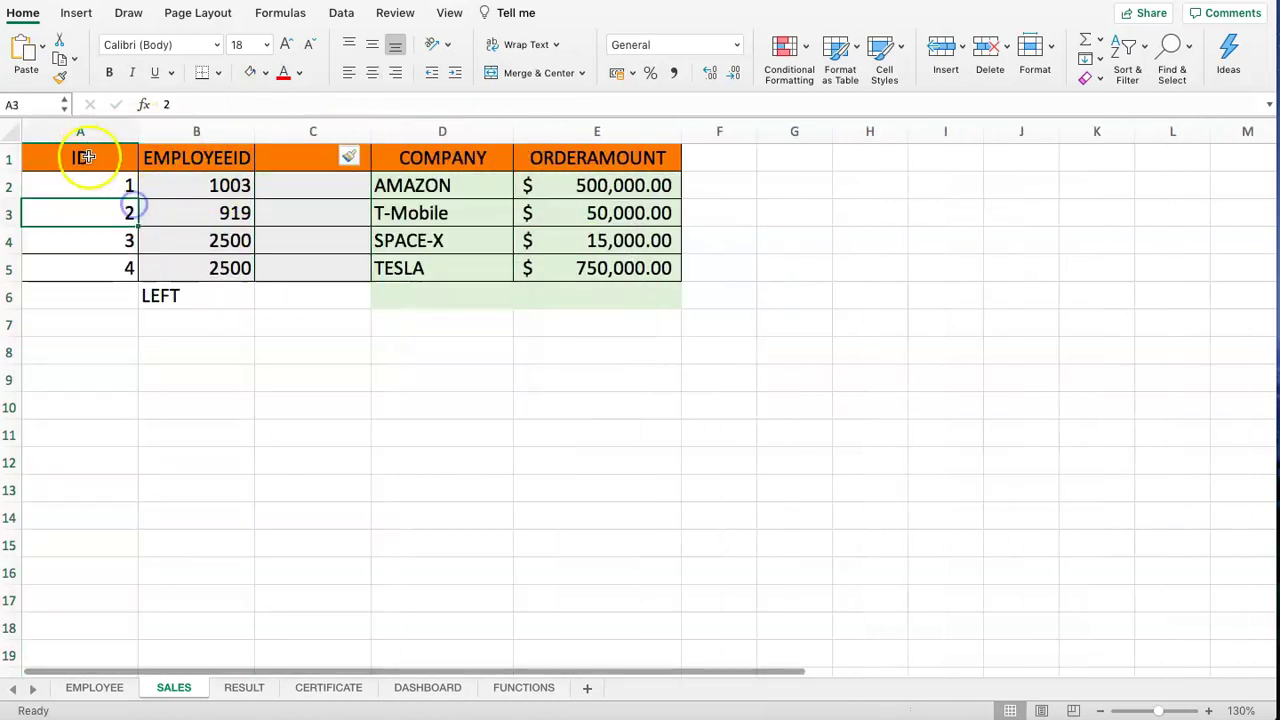
# Move the ID column cells A1:A5 into the blank column starting at C1.
pyautogui.moveTo(88, 161); pyautogui.dragTo(93, 279)
pyautogui.hotkey('ctrl', 'x')
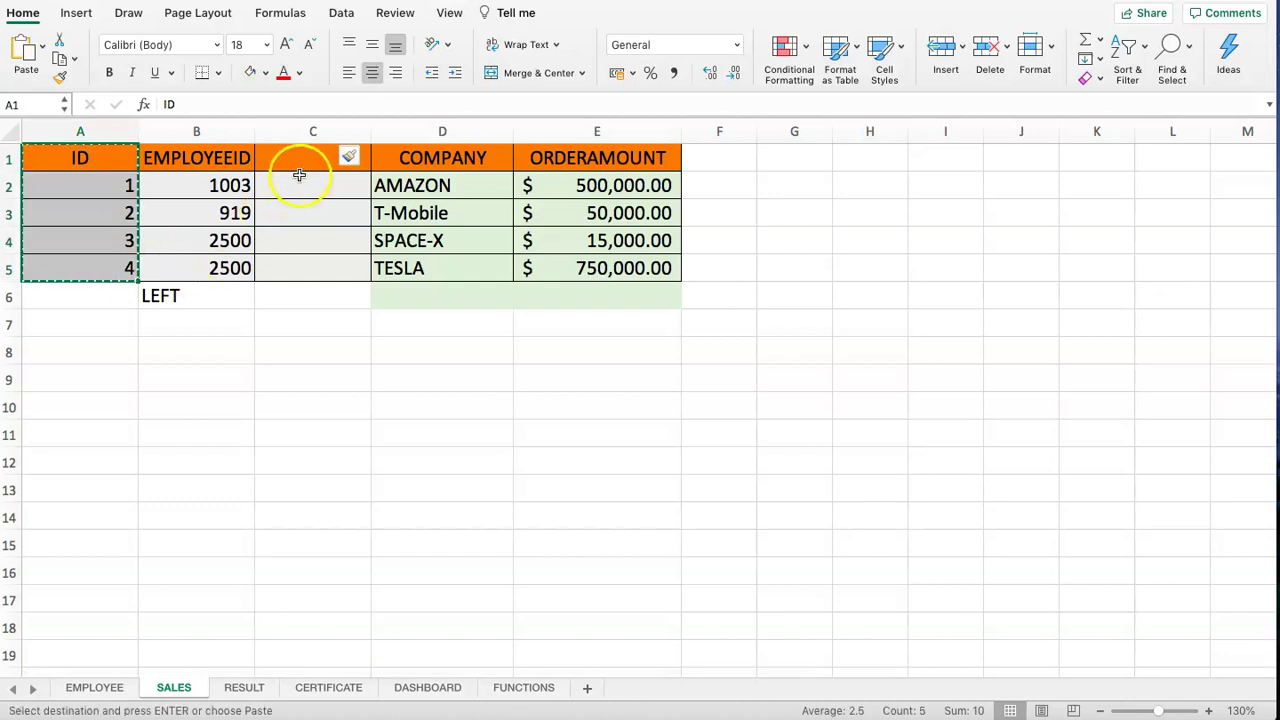
pyautogui.click(300, 160)
pyautogui.hotkey('ctrl', 'v')
# Delete the emptied column A so that EMPLOYEEID becomes the first column of the SALES table.
pyautogui.click(50, 126)
pyautogui.rightClick(50, 126)
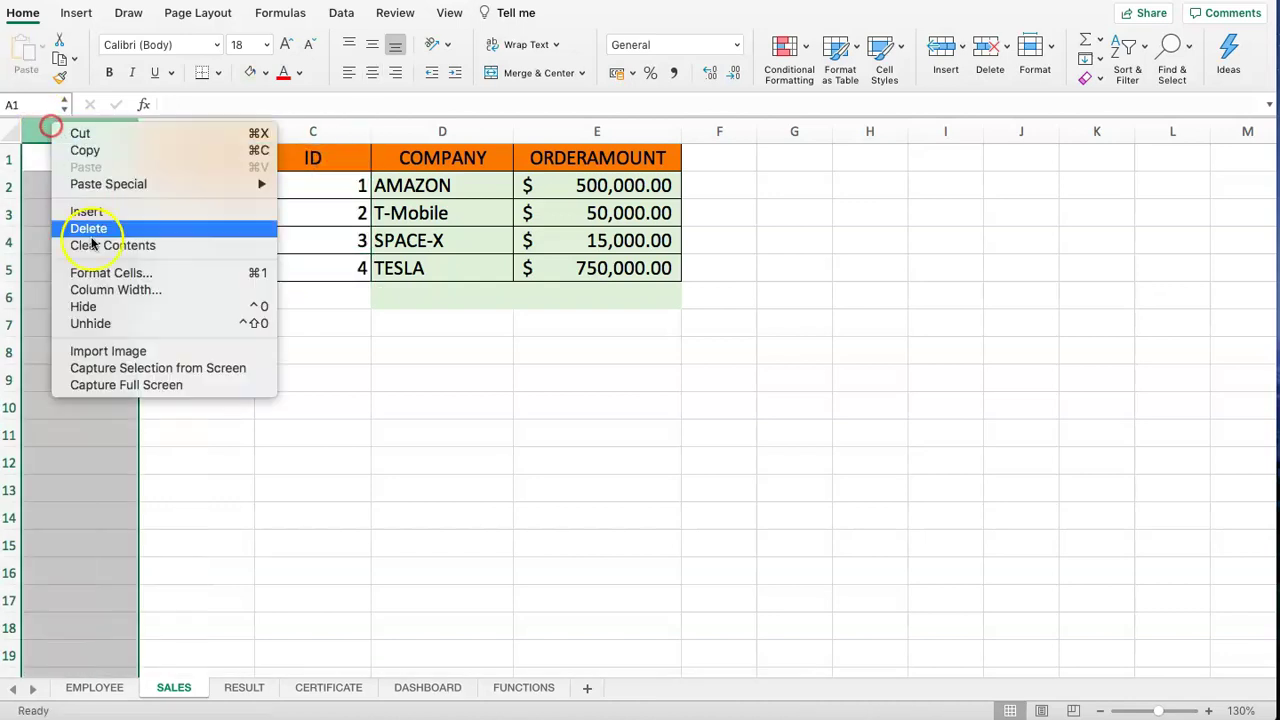
pyautogui.click(94, 226)
pyautogui.click(198, 326)
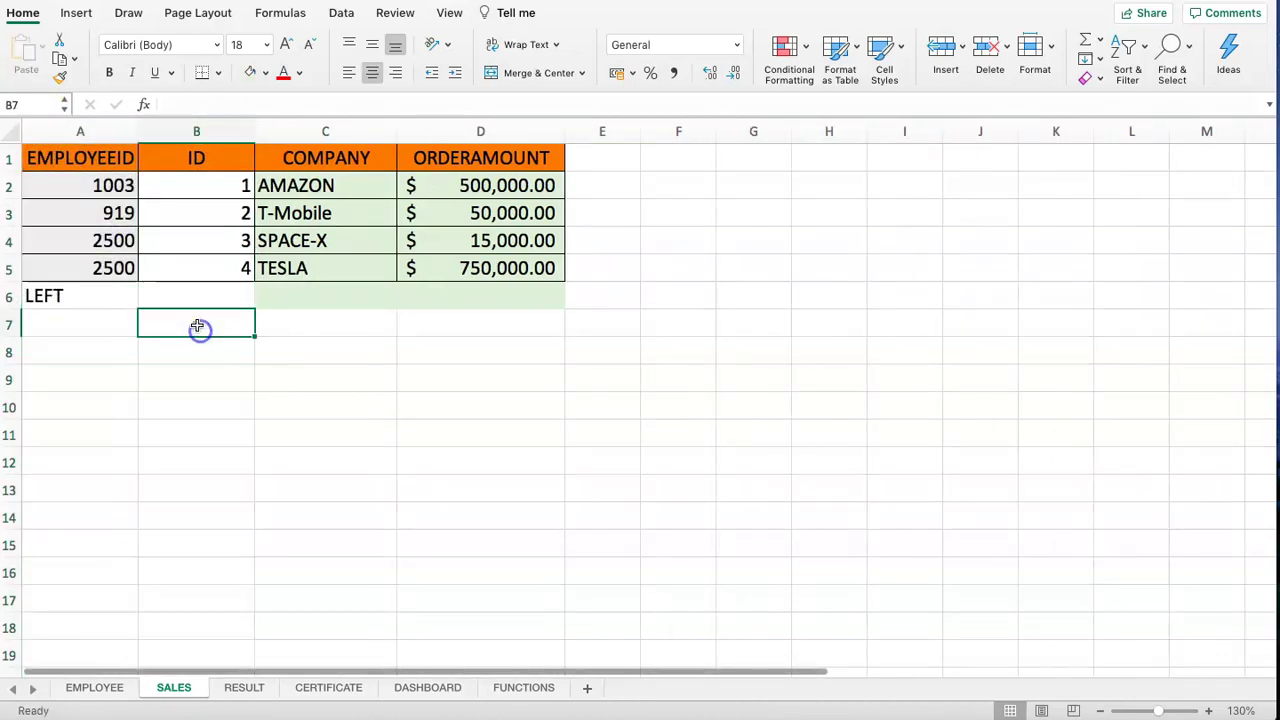
# Check the VLOOKUP formula in C5 of the RESULT sheet against the EMPLOYEEID column on the SALES sheet.
pyautogui.click(244, 687)
pyautogui.doubleClick(297, 257)
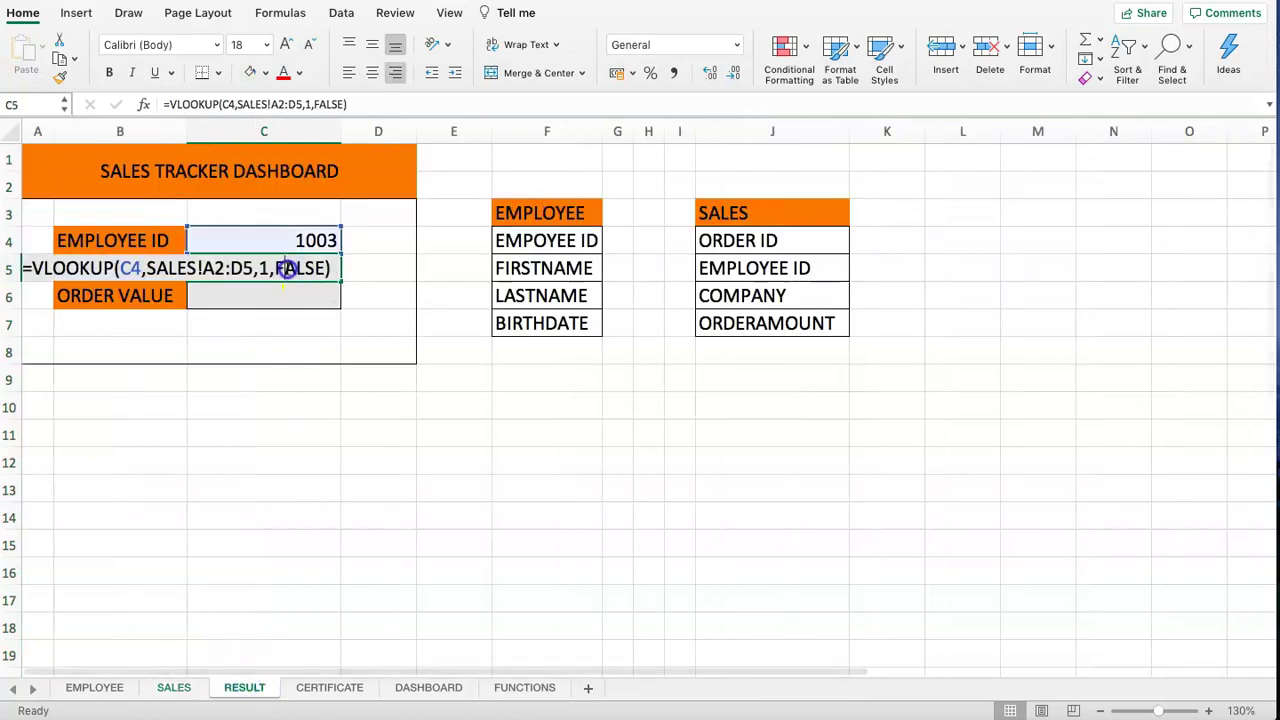
pyautogui.press('Escape')
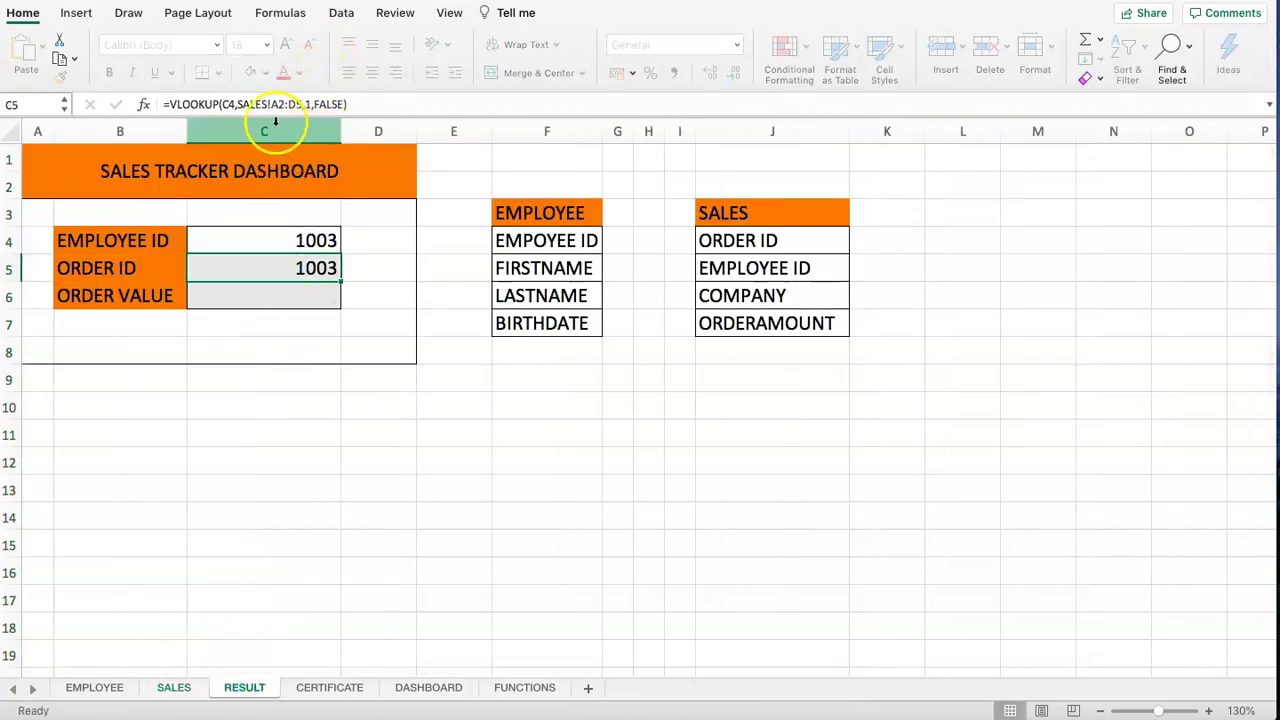
pyautogui.moveTo(383, 108); pyautogui.dragTo(266, 110)
pyautogui.click(291, 106)
pyautogui.click(303, 104)
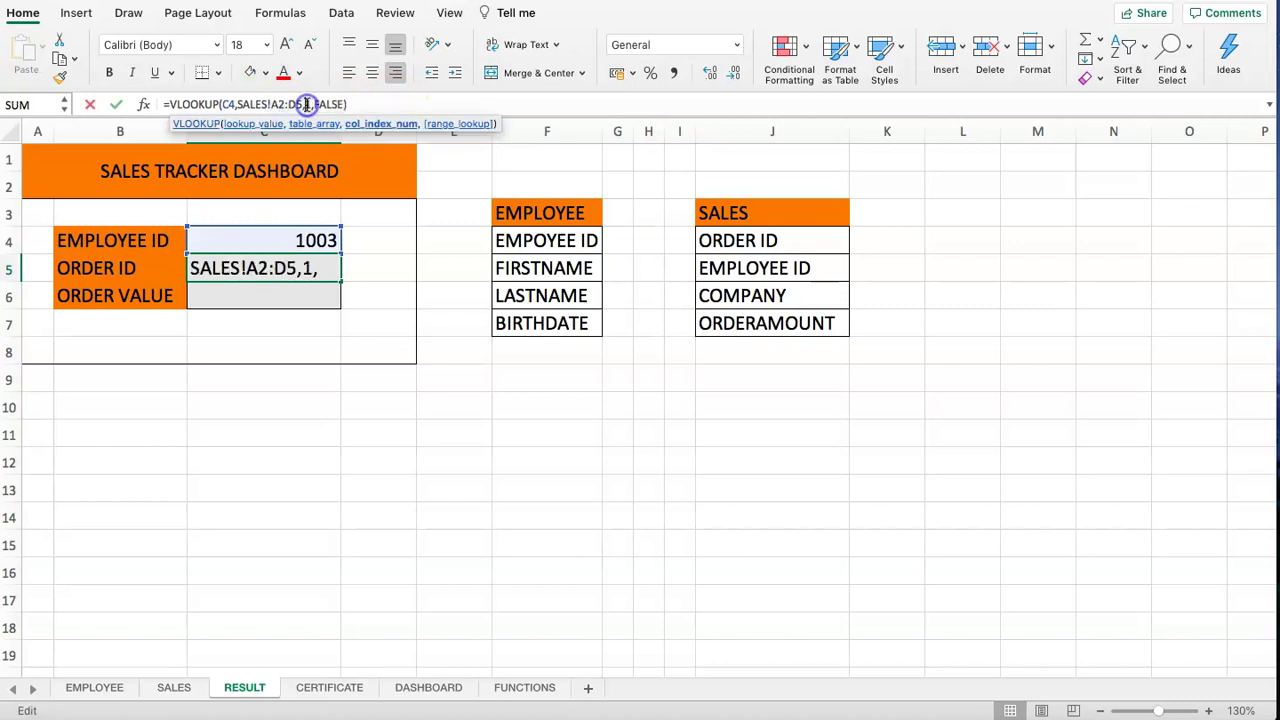
pyautogui.press('Escape')
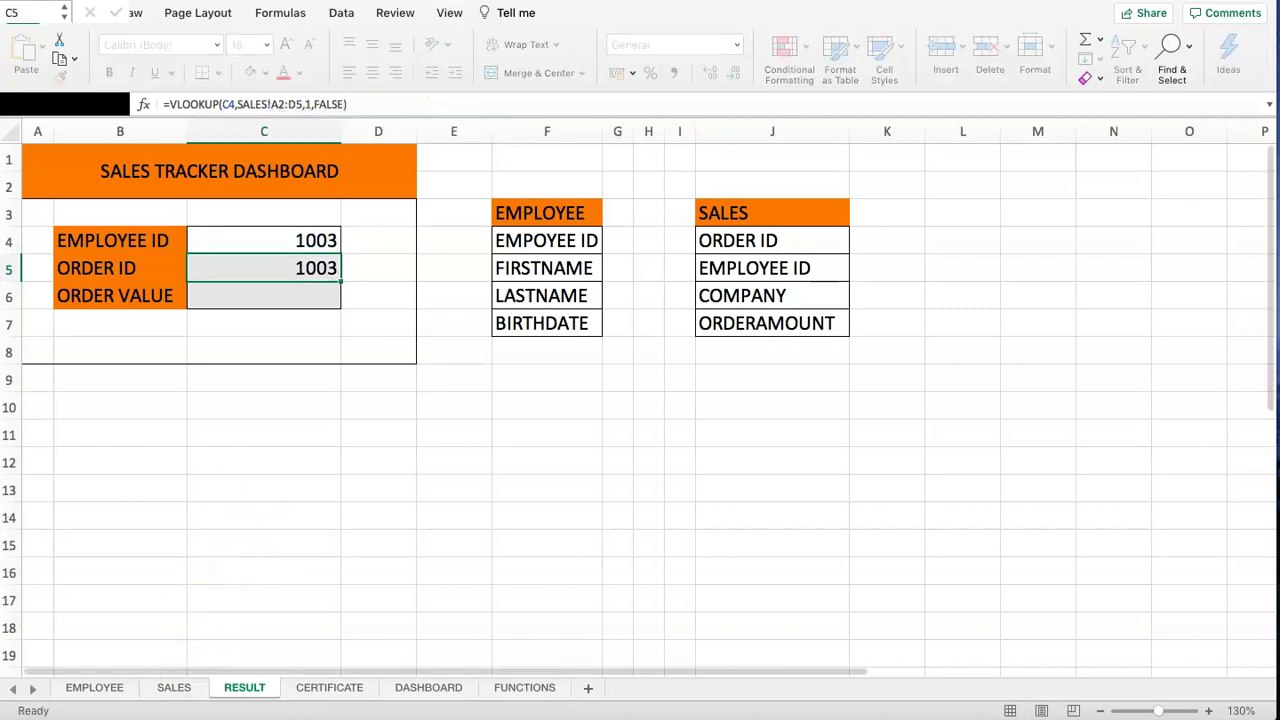
pyautogui.click(174, 688)
pyautogui.moveTo(95, 193); pyautogui.dragTo(89, 289)
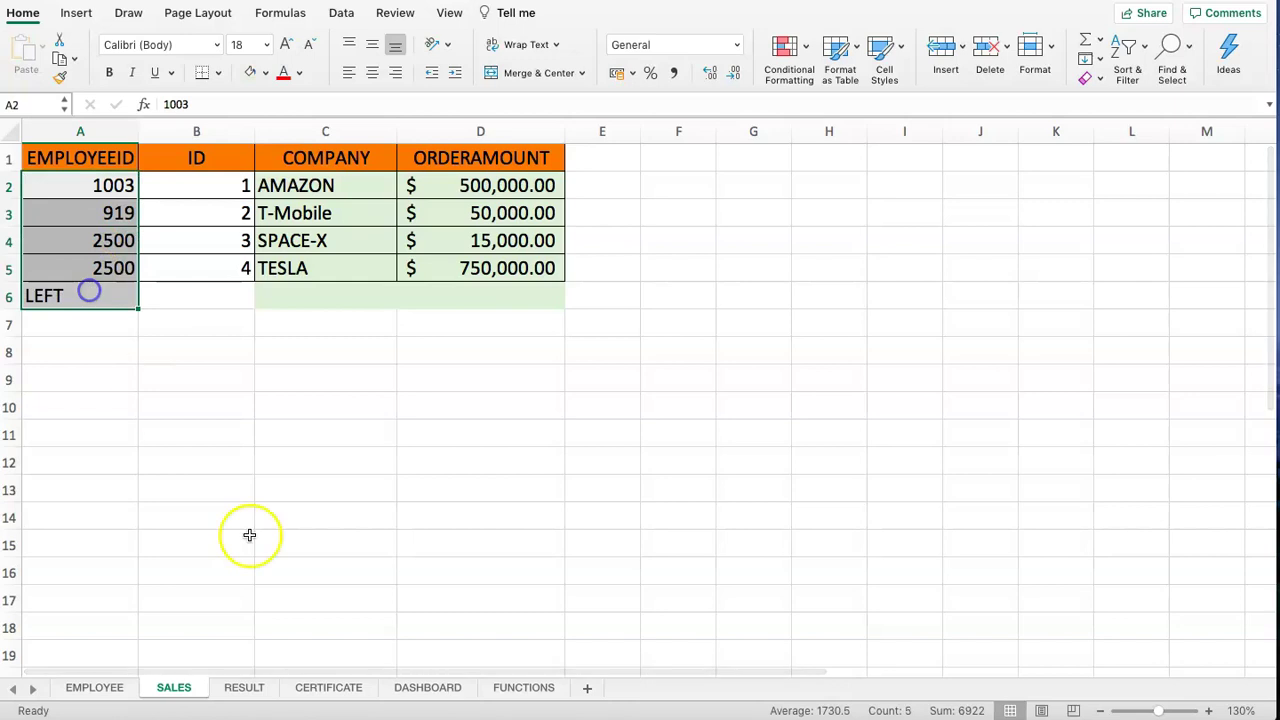
# Change the column index of the VLOOKUP formula in C5 on the RESULT sheet to return the ID column.
pyautogui.click(244, 688)
pyautogui.click(277, 262)
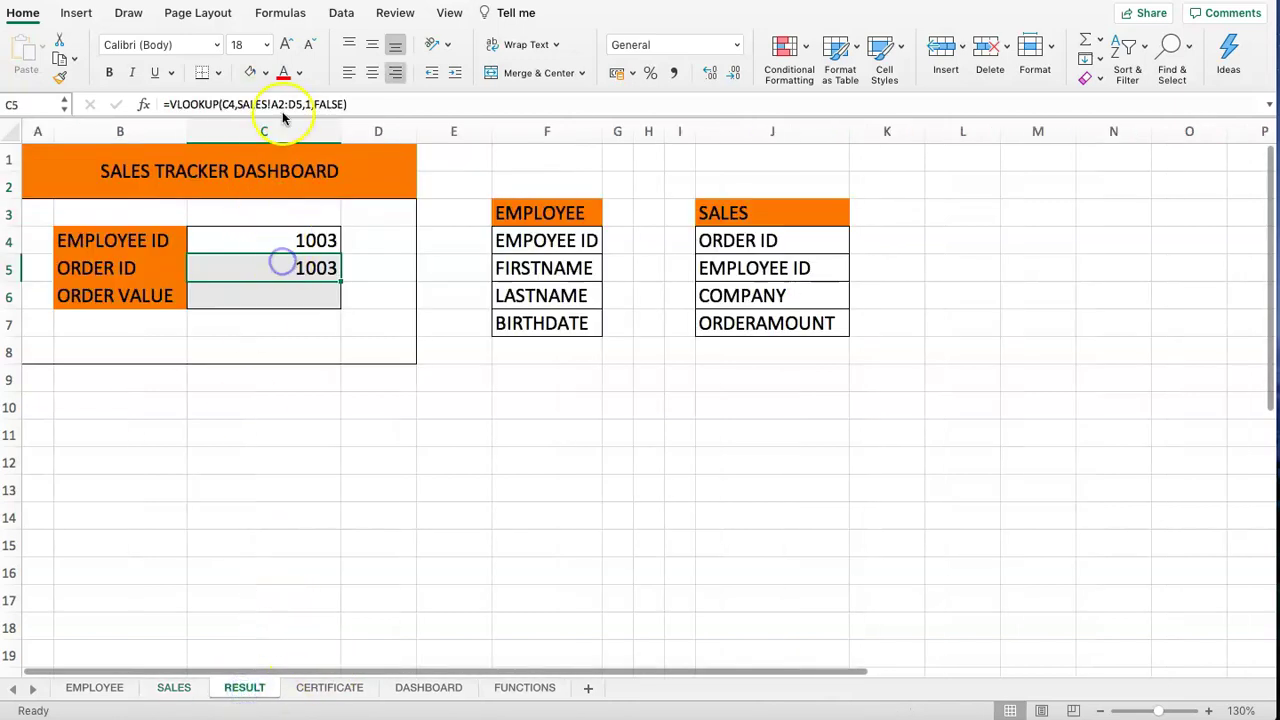
pyautogui.click(306, 104)
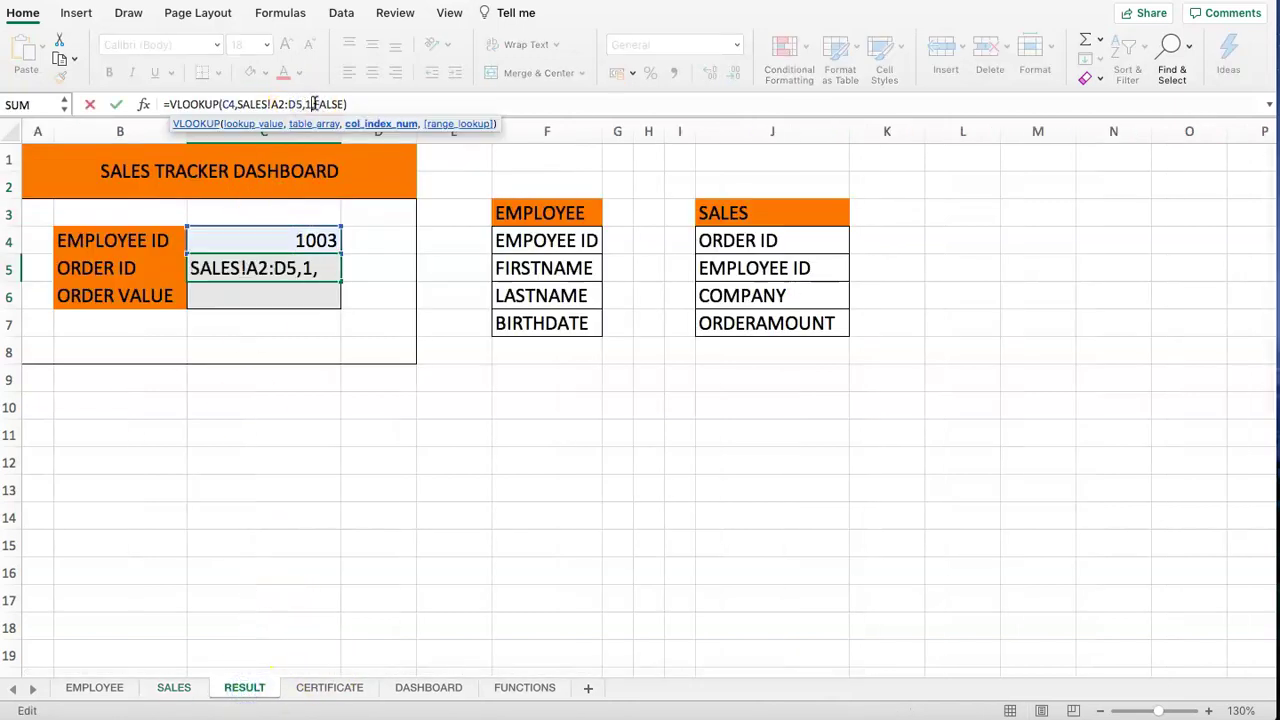
pyautogui.press('Return')
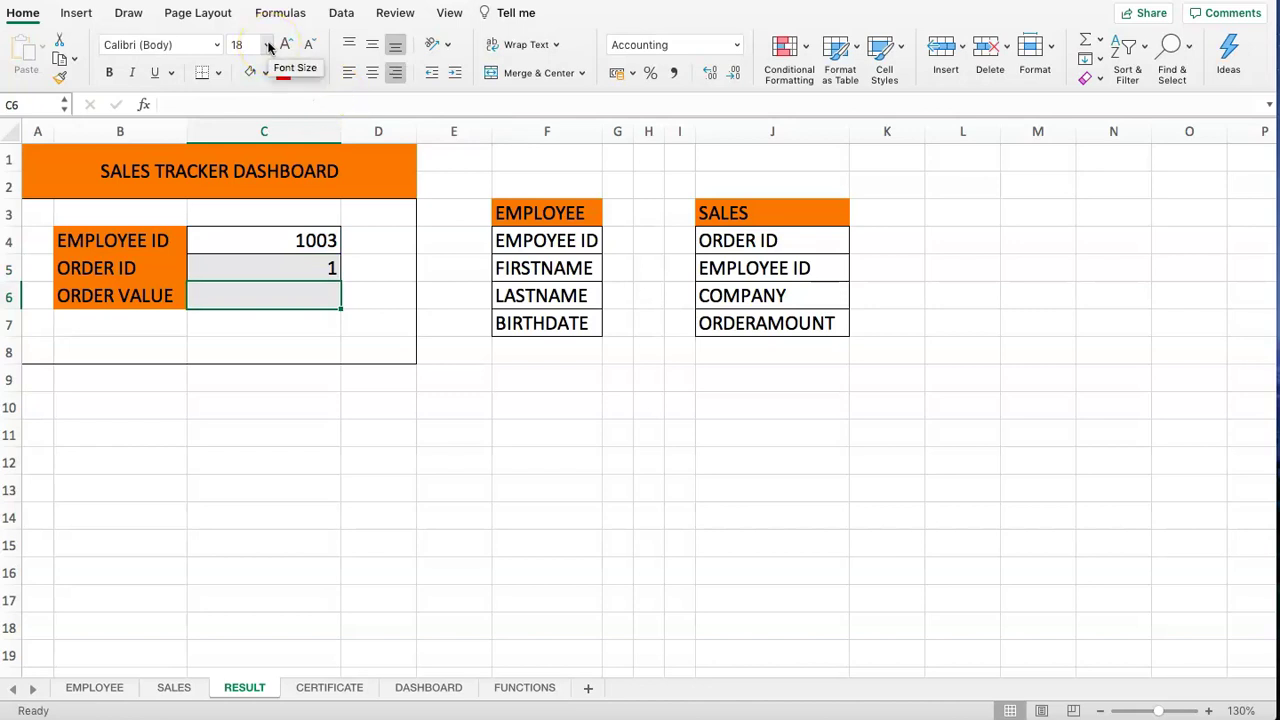
# Enter =VLOOKUP(C4,SALES!A2:D5,4,FALSE) in the ORDER VALUE cell C6 of the RESULT sheet.
pyautogui.write('=VLOOKUP')
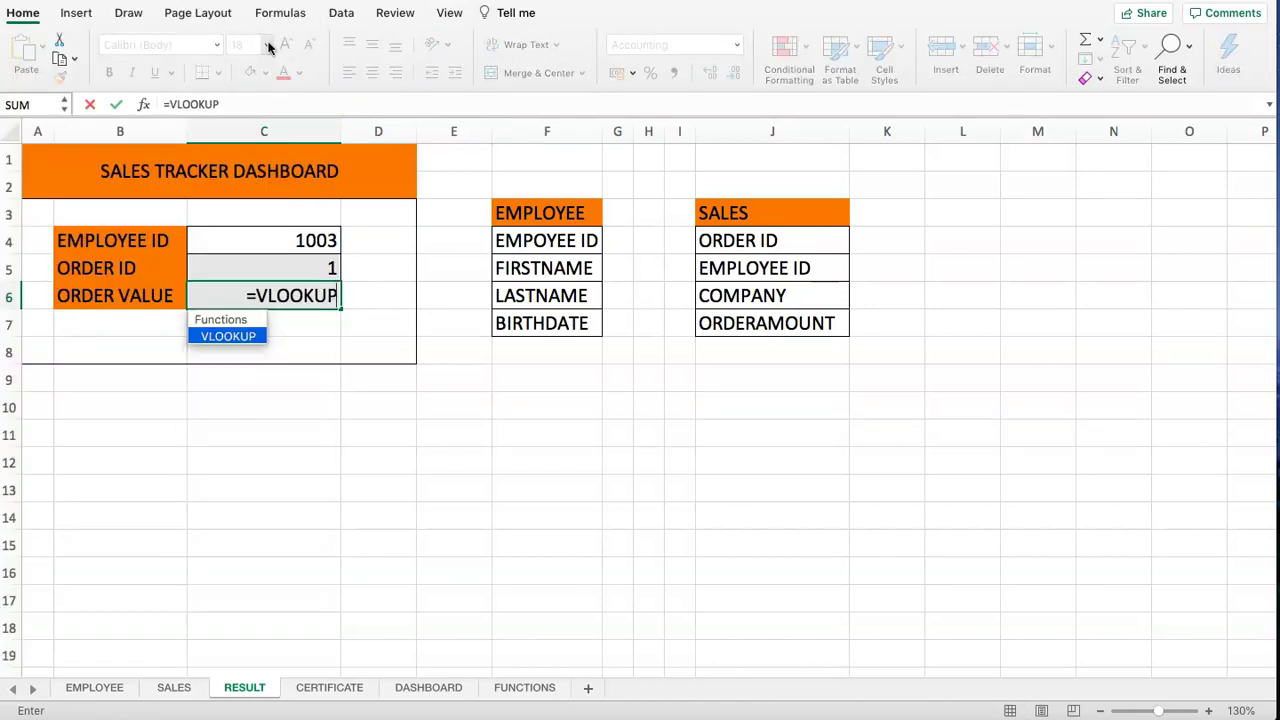
pyautogui.write('(')
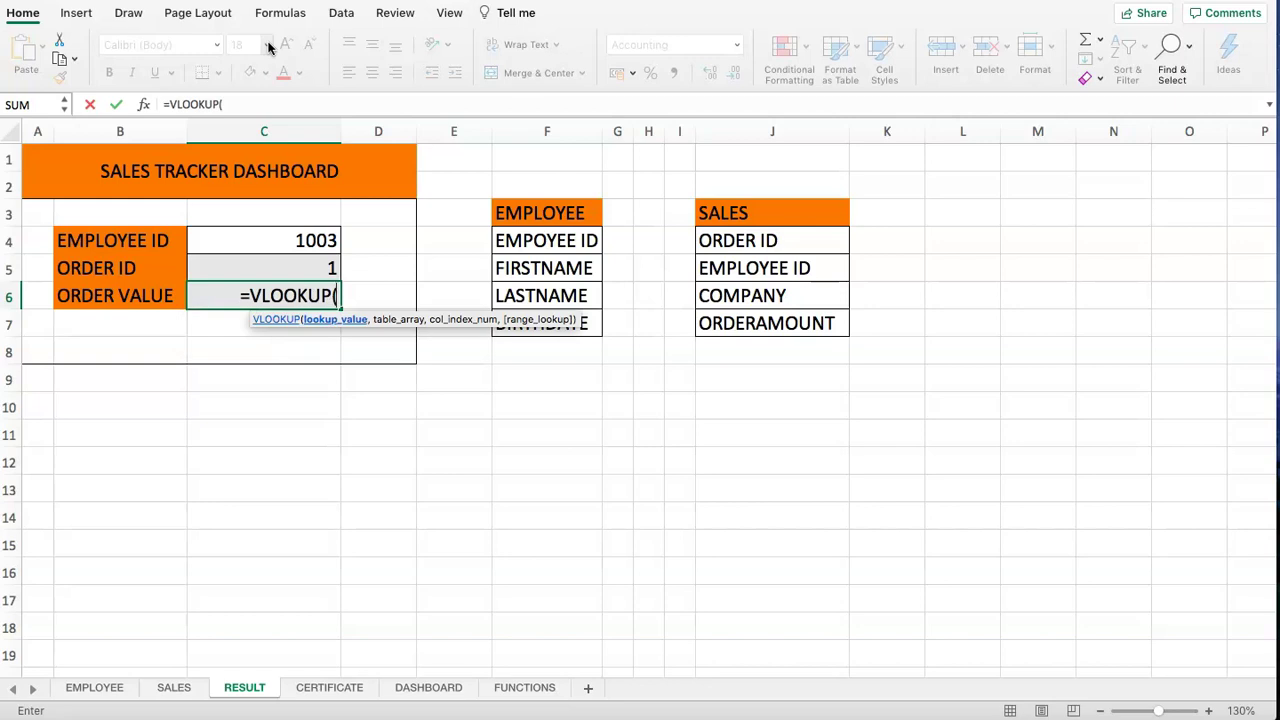
pyautogui.click(293, 239)
pyautogui.write(',')
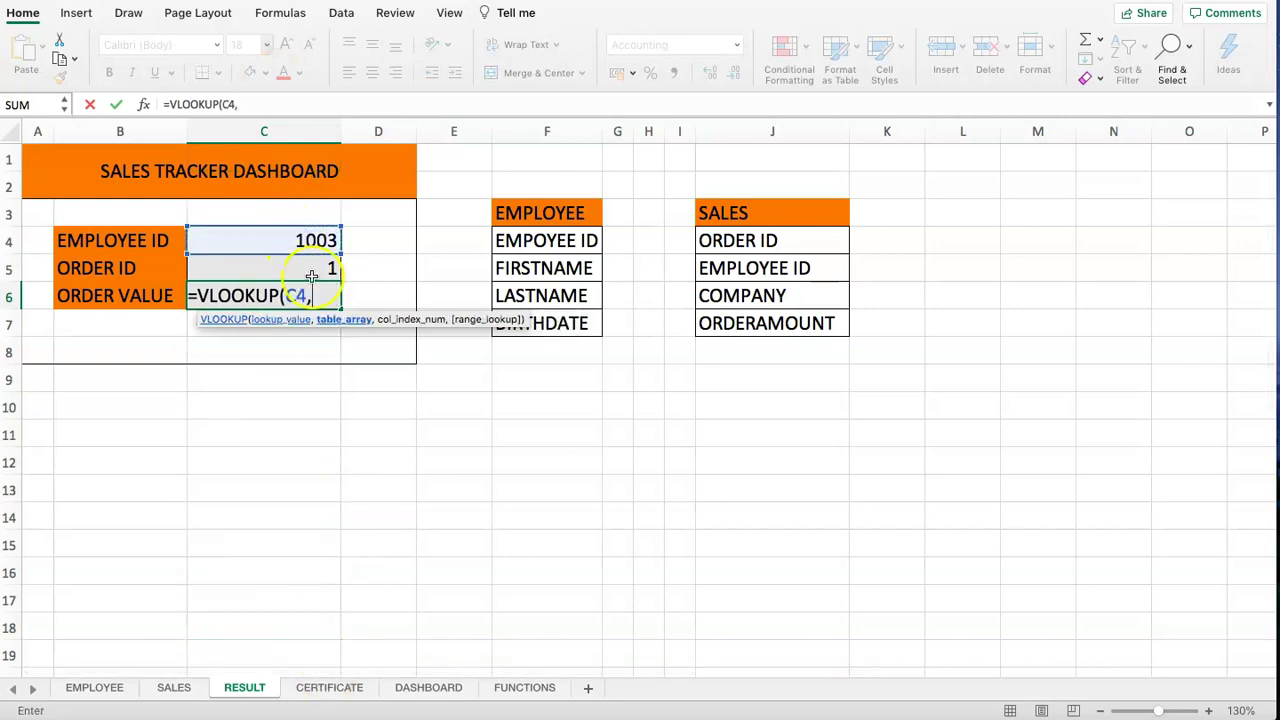
pyautogui.click(190, 690)
pyautogui.moveTo(120, 188); pyautogui.dragTo(480, 268)
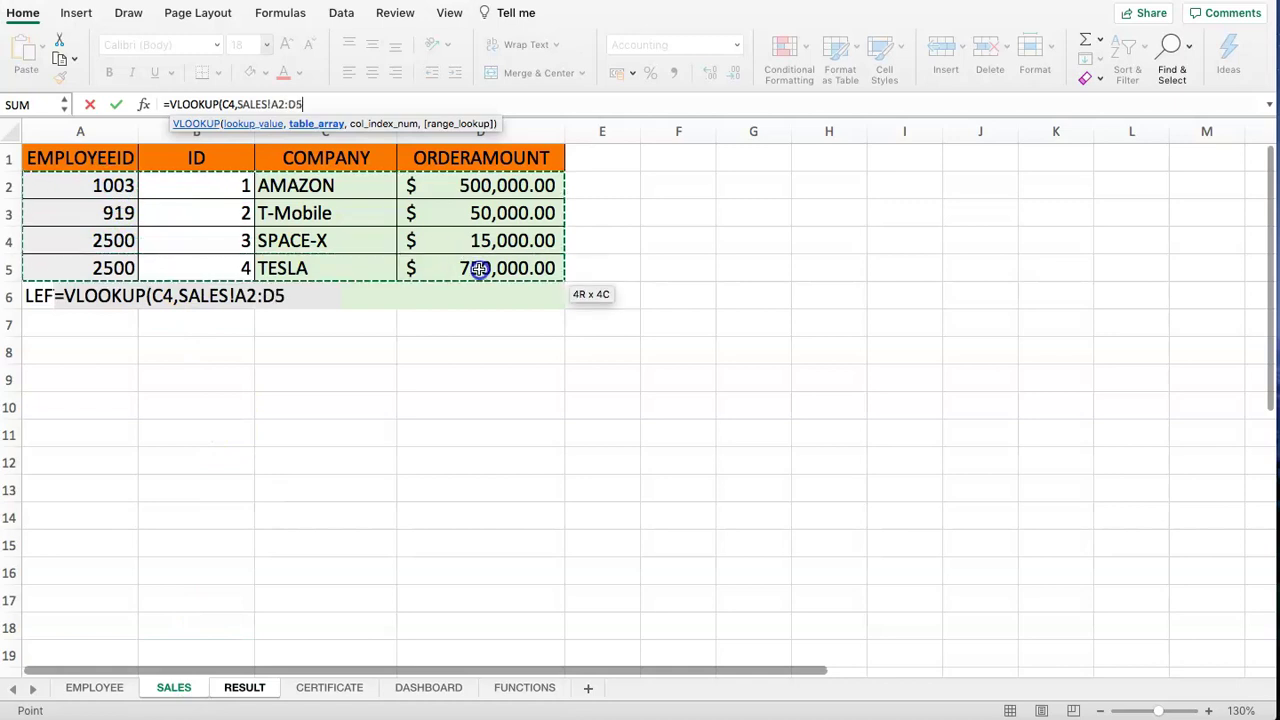
pyautogui.write(',')
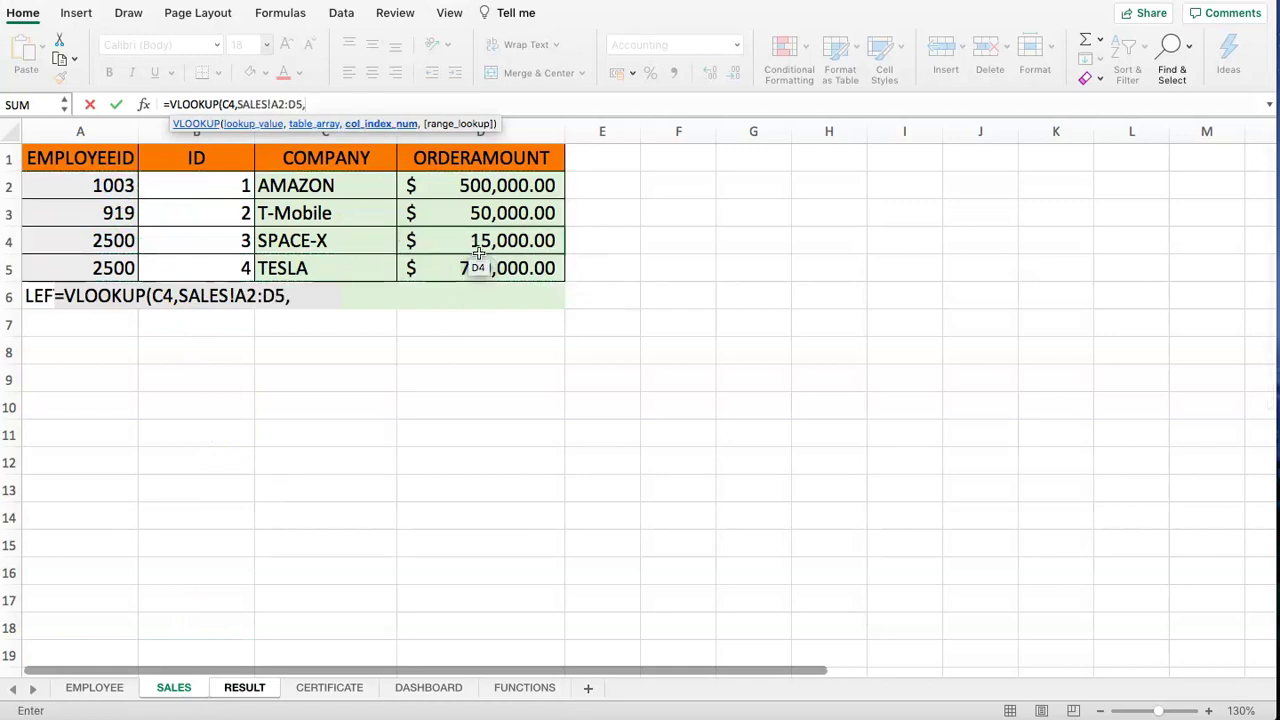
pyautogui.write('4')
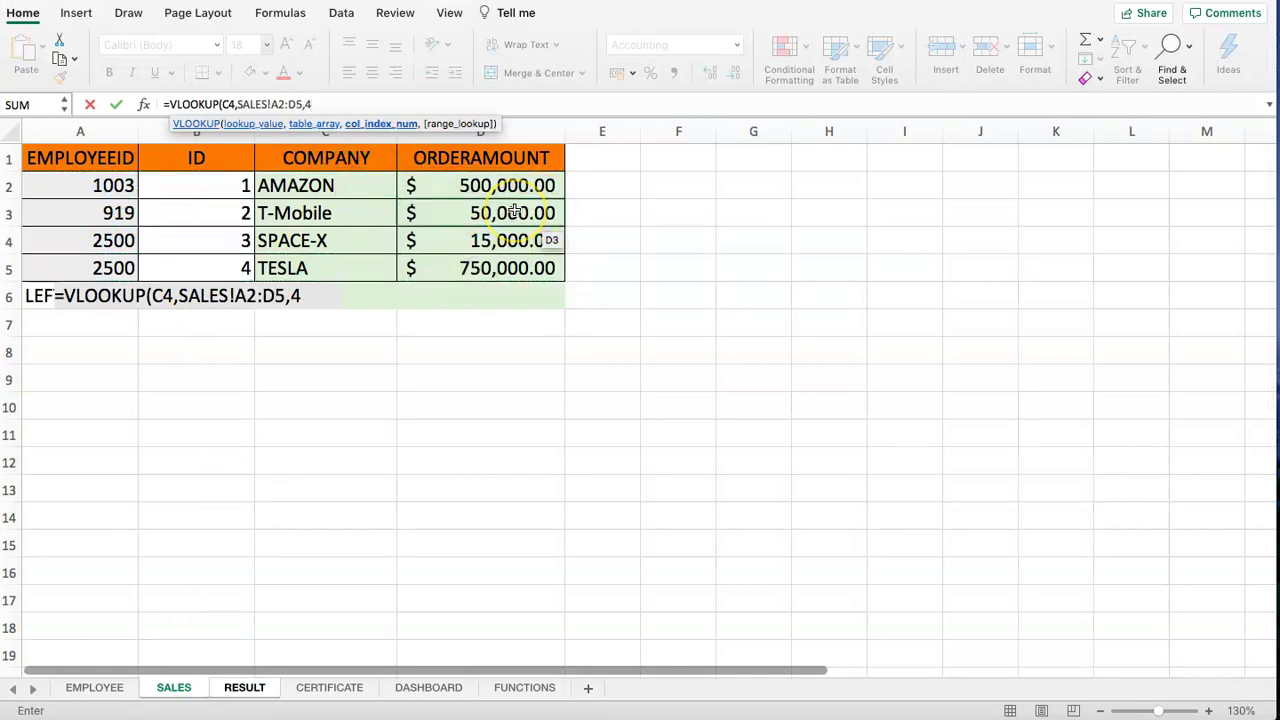
pyautogui.write(',FALSE)')
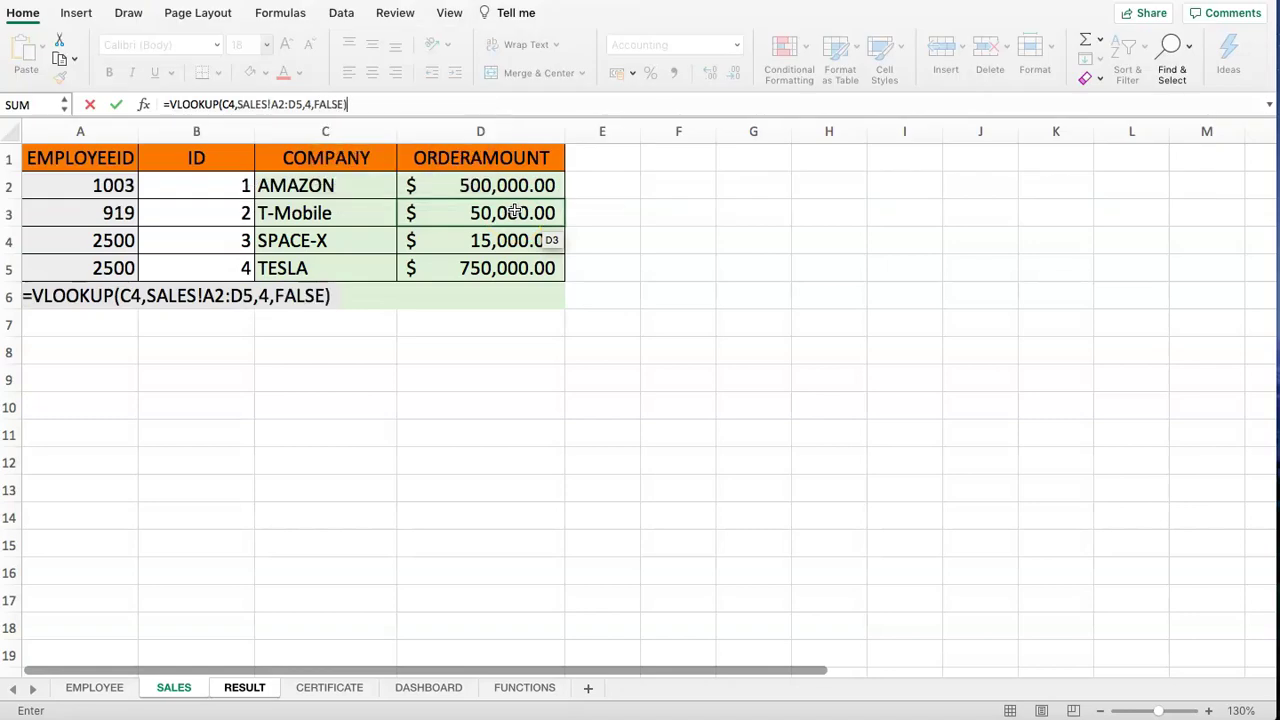
pyautogui.press('Return')
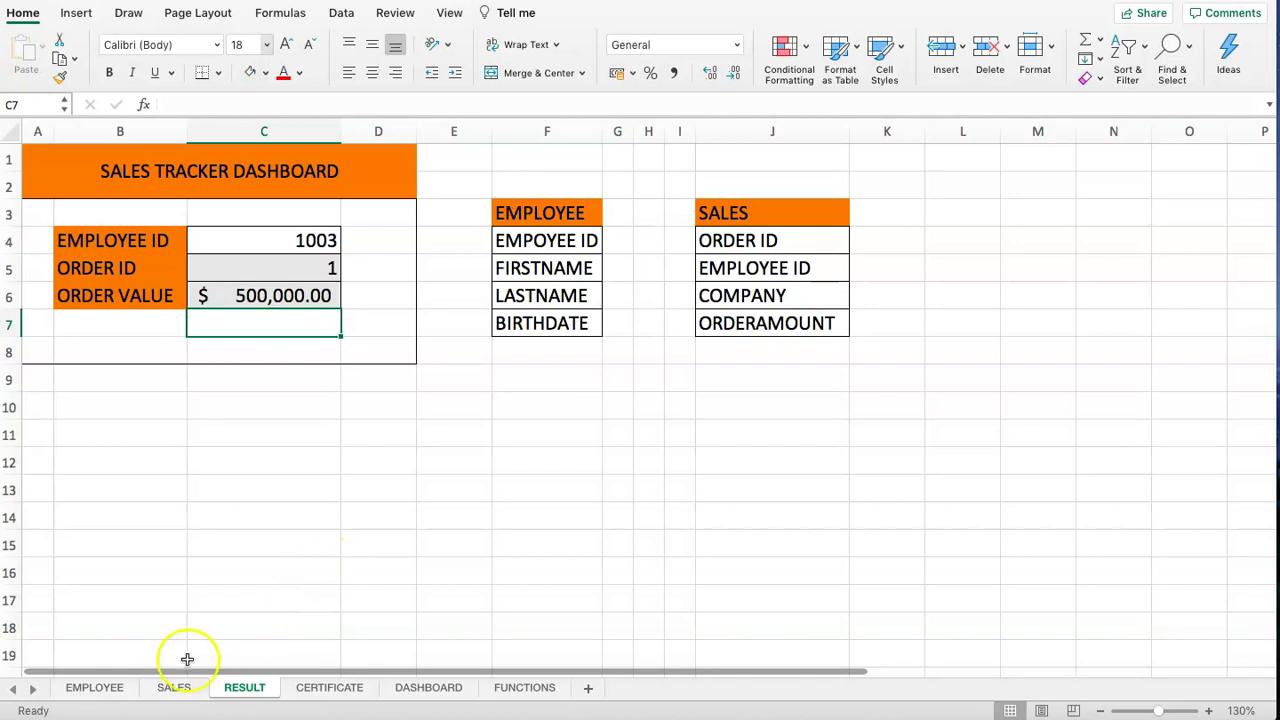
# Move the ID column cells B1:B5 on the SALES sheet to the blank cells starting at A7.
pyautogui.click(173, 687)
pyautogui.click(223, 374)
pyautogui.moveTo(120, 190); pyautogui.dragTo(405, 275)
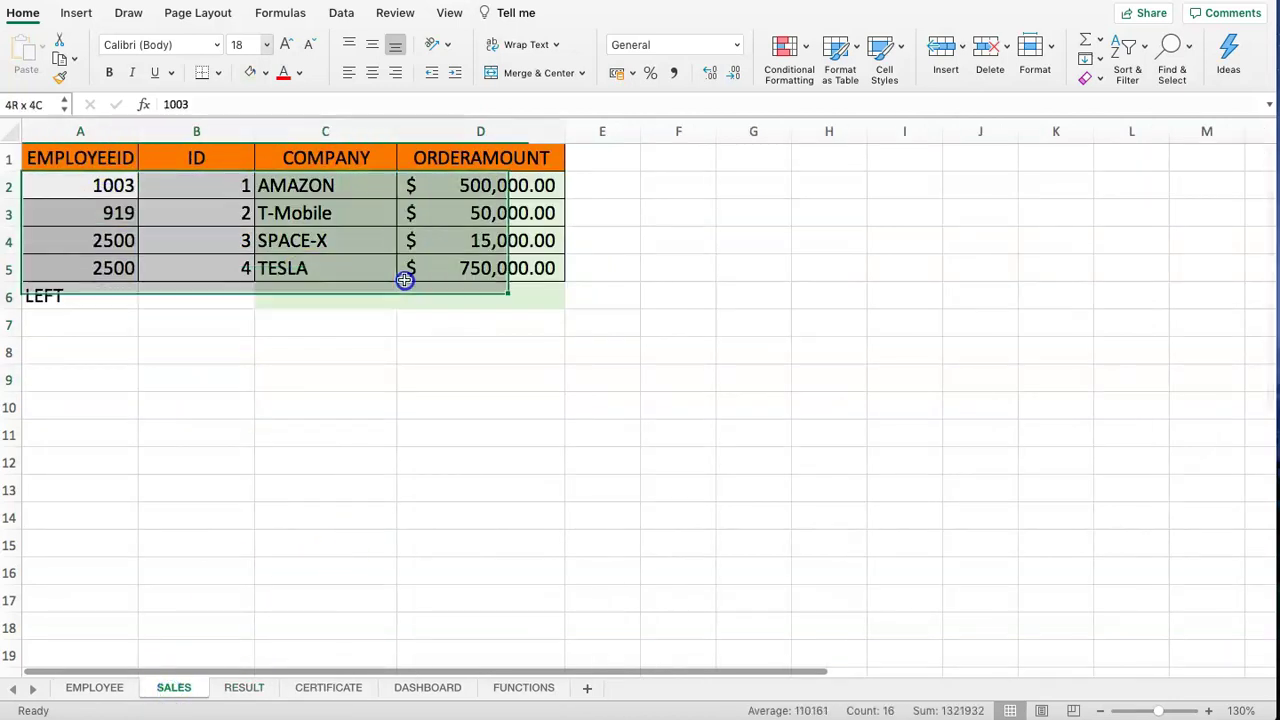
pyautogui.click(185, 208)
pyautogui.moveTo(128, 183); pyautogui.dragTo(110, 266)
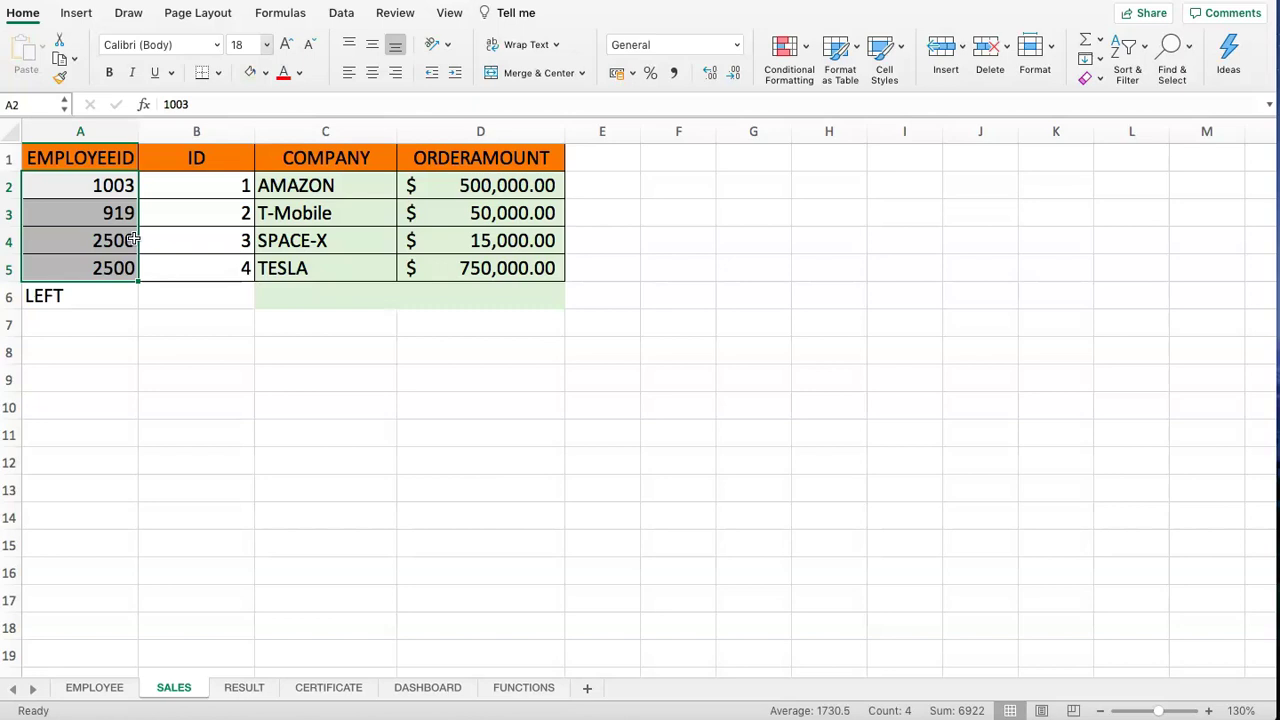
pyautogui.click(171, 131)
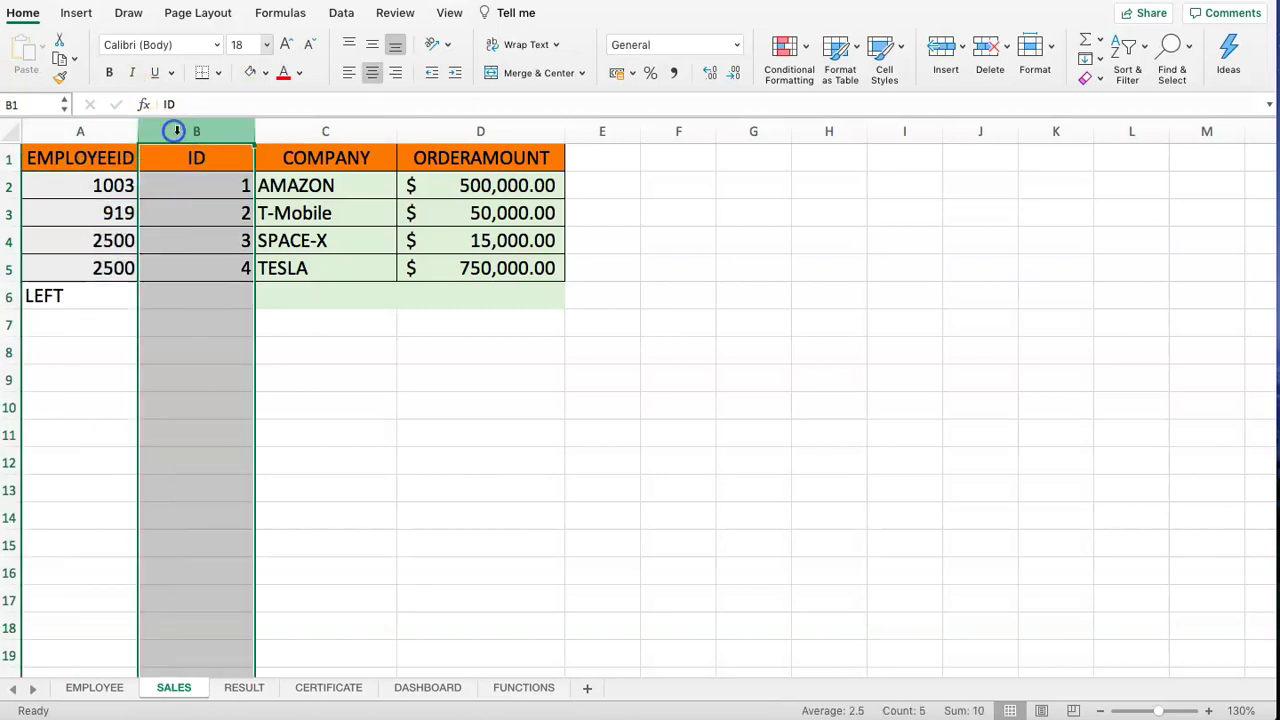
pyautogui.click(205, 185)
pyautogui.moveTo(205, 157); pyautogui.dragTo(206, 274)
pyautogui.press('super+c')
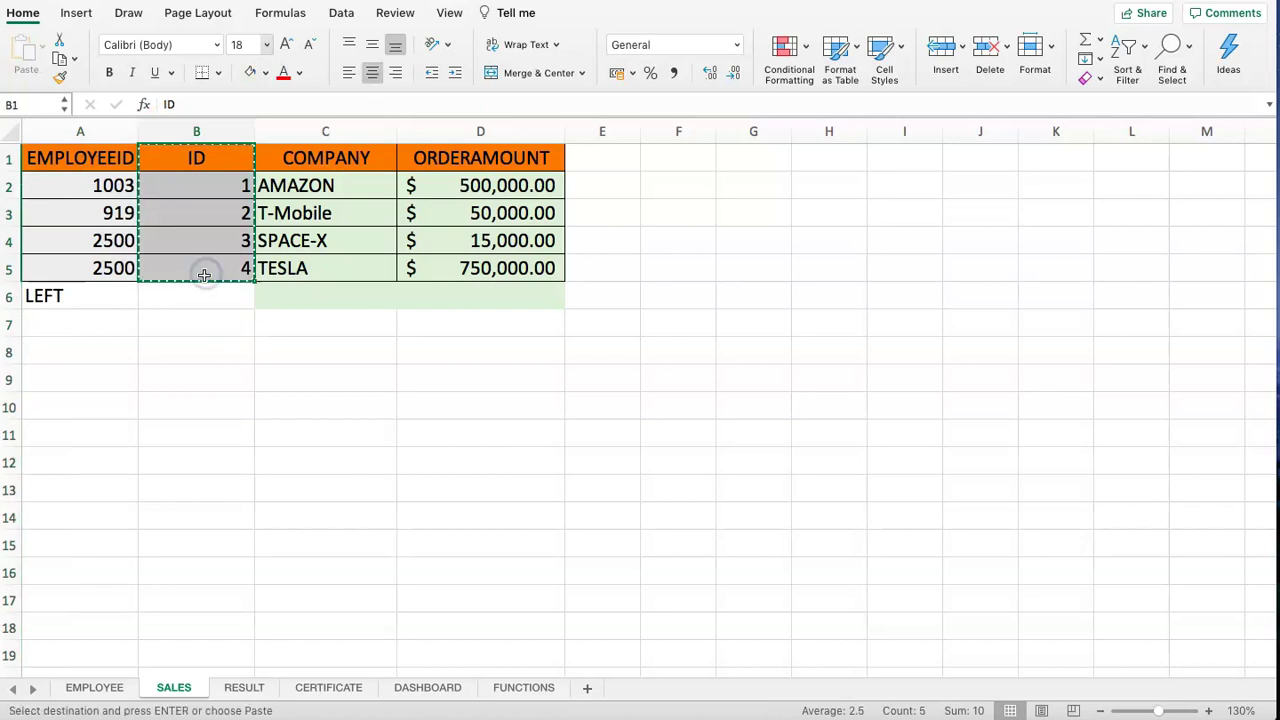
pyautogui.click(84, 326)
pyautogui.press('super+v')
# Move the EMPLOYEEID cells A1:A5 into the emptied column starting at B1.
pyautogui.moveTo(80, 163); pyautogui.dragTo(86, 276)
pyautogui.press('super+x')
pyautogui.click(191, 165)
pyautogui.press('super+c')
pyautogui.press('super+v')
pyautogui.moveTo(106, 160); pyautogui.dragTo(106, 266)
pyautogui.press('super+x')
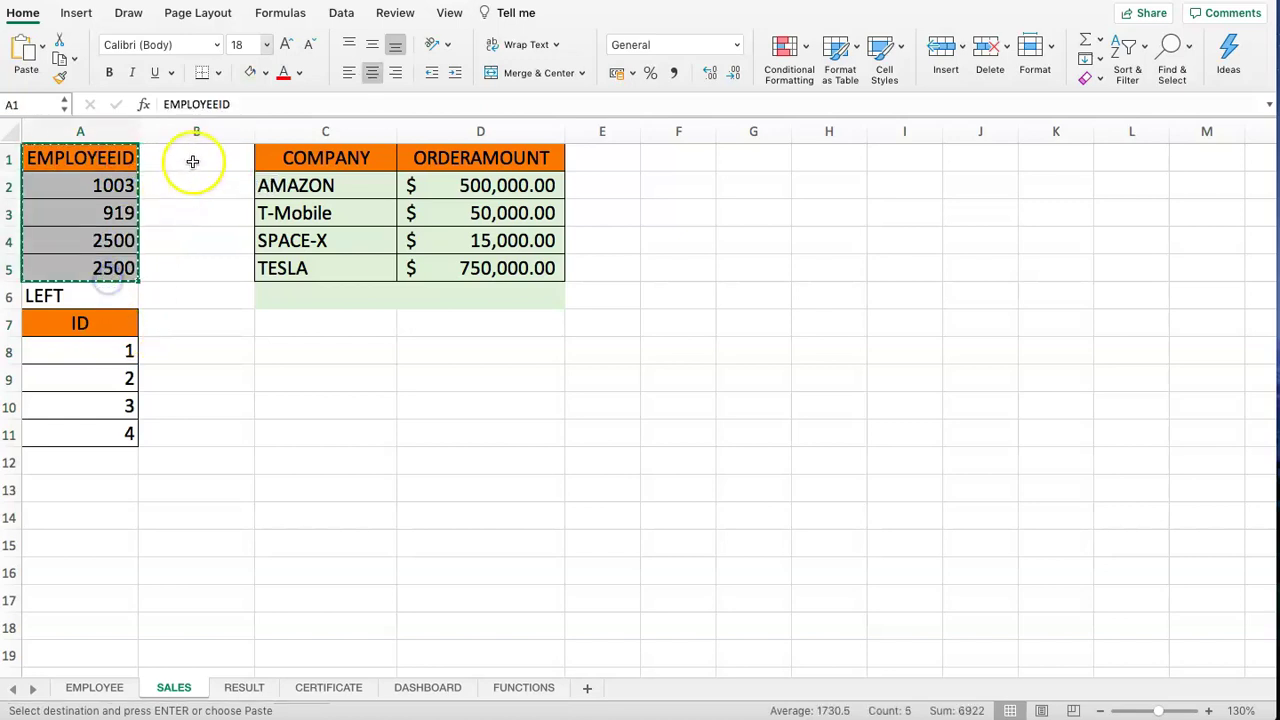
pyautogui.click(191, 163)
pyautogui.press('super+v')
# Move the ID cells from A7:A11 back to the head of the SALES table, starting at A1.
pyautogui.moveTo(106, 331); pyautogui.dragTo(106, 423)
pyautogui.press('super+x')
pyautogui.moveTo(90, 157); pyautogui.dragTo(399, 287)
pyautogui.press('super+v')
pyautogui.click(195, 295)
pyautogui.click(257, 252)
pyautogui.moveTo(133, 167); pyautogui.dragTo(334, 221)
pyautogui.click(230, 268)
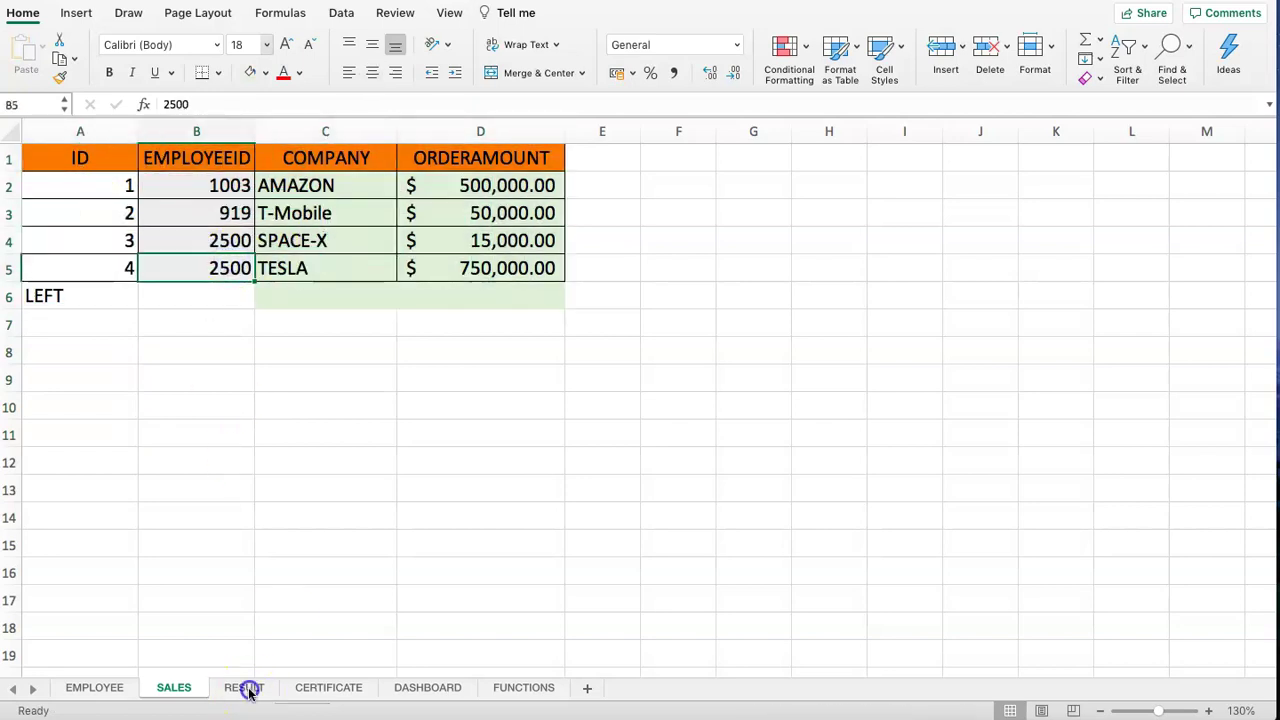
# Clear the VLOOKUP formulas from the ORDER ID and ORDER VALUE cells C5:C6 on the RESULT sheet.
pyautogui.click(246, 688)
pyautogui.click(271, 295)
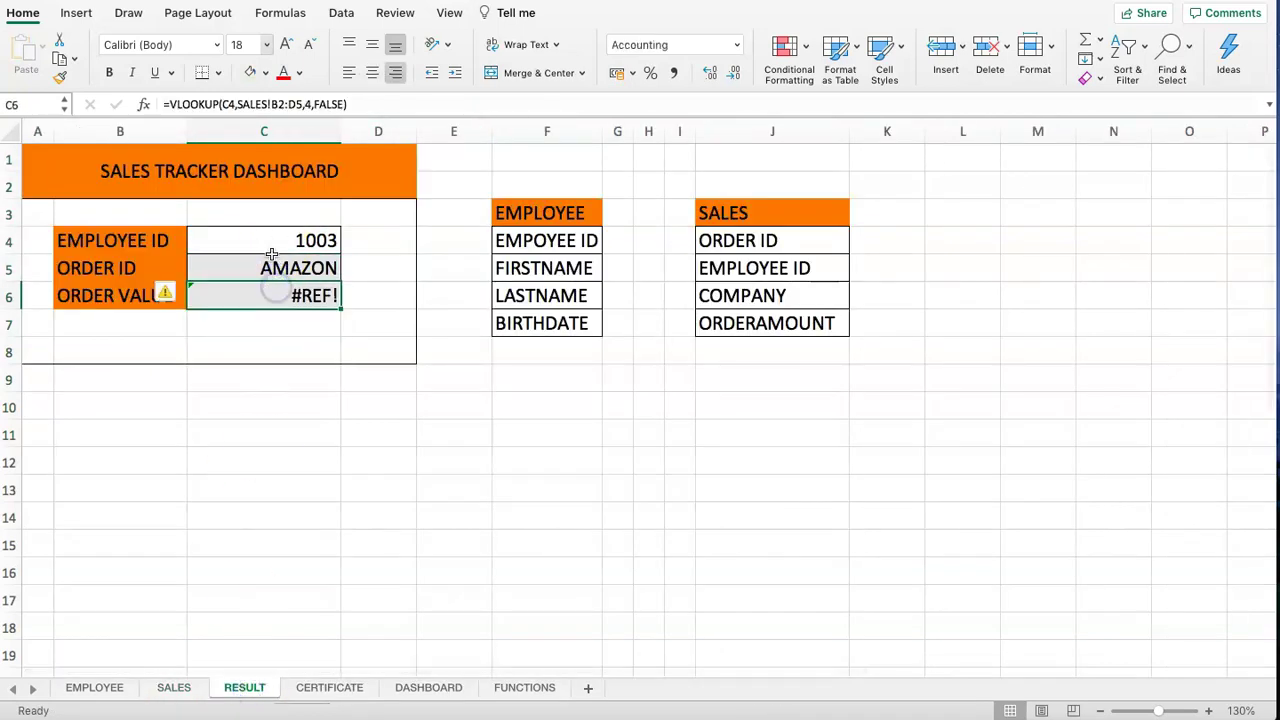
pyautogui.moveTo(271, 244); pyautogui.dragTo(273, 301)
pyautogui.click(277, 303)
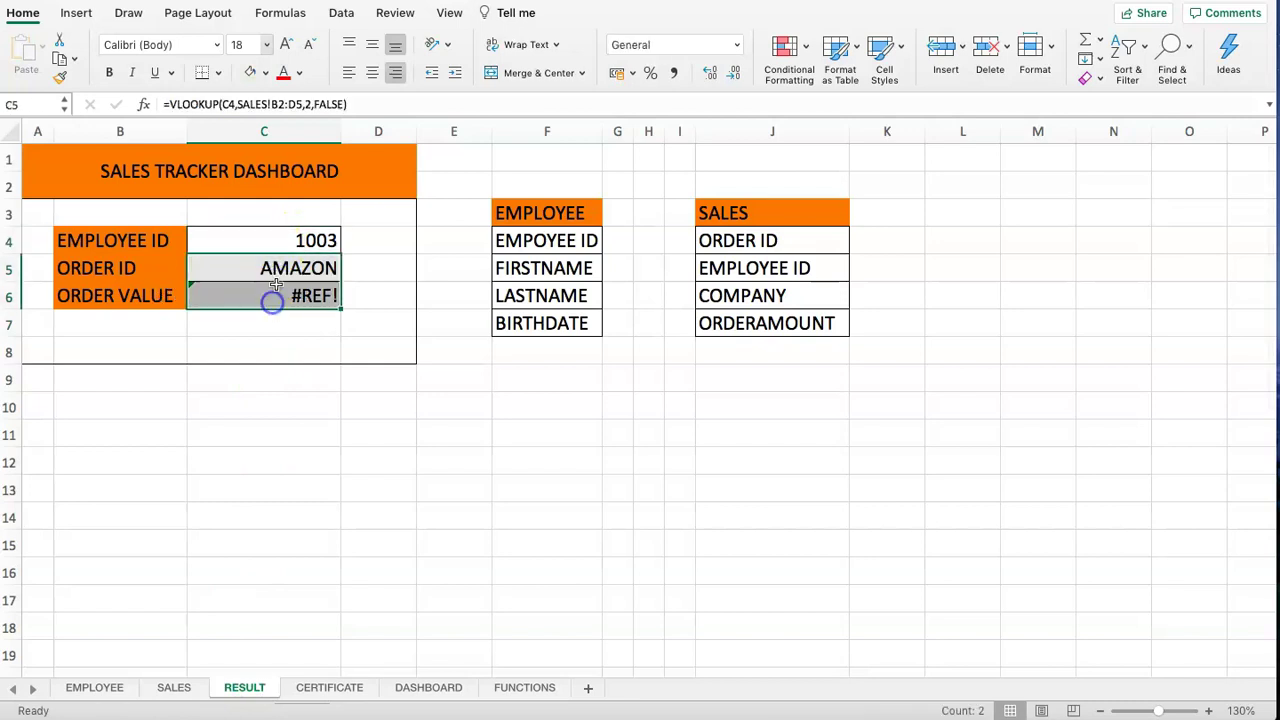
pyautogui.press('Delete')
pyautogui.click(286, 266)
pyautogui.write('=')
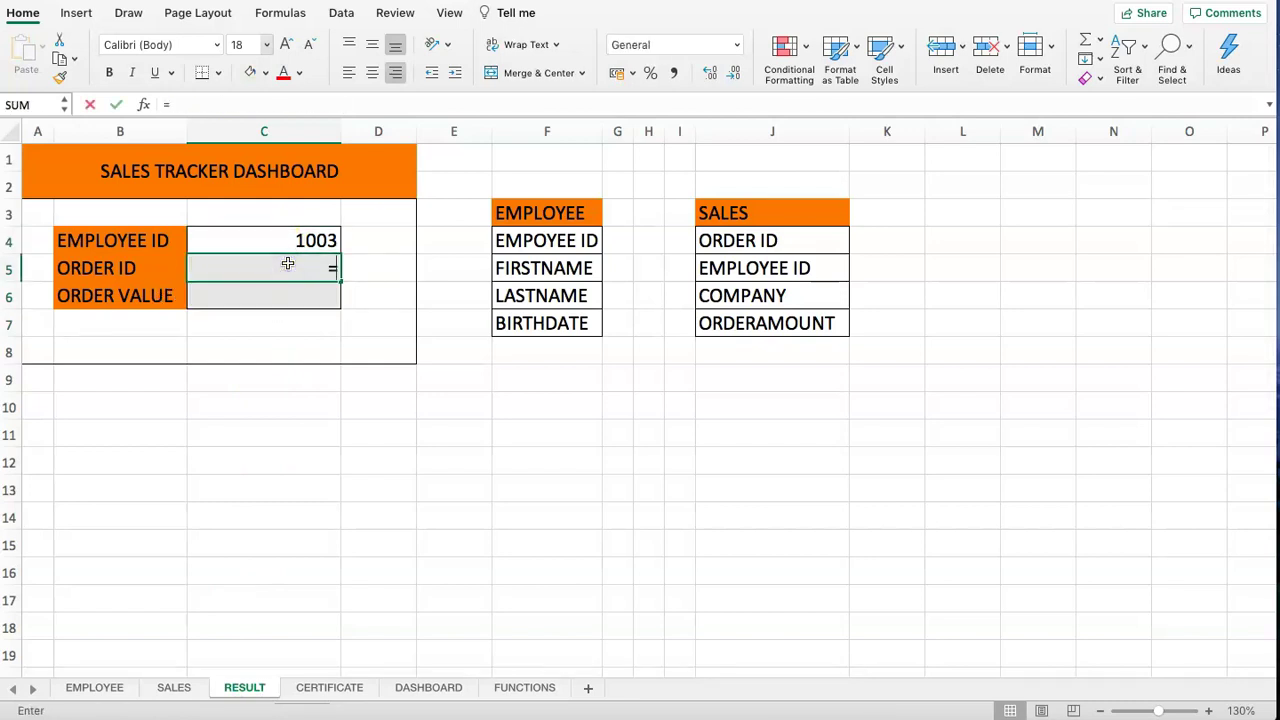
pyautogui.write('VLOOKUP(')
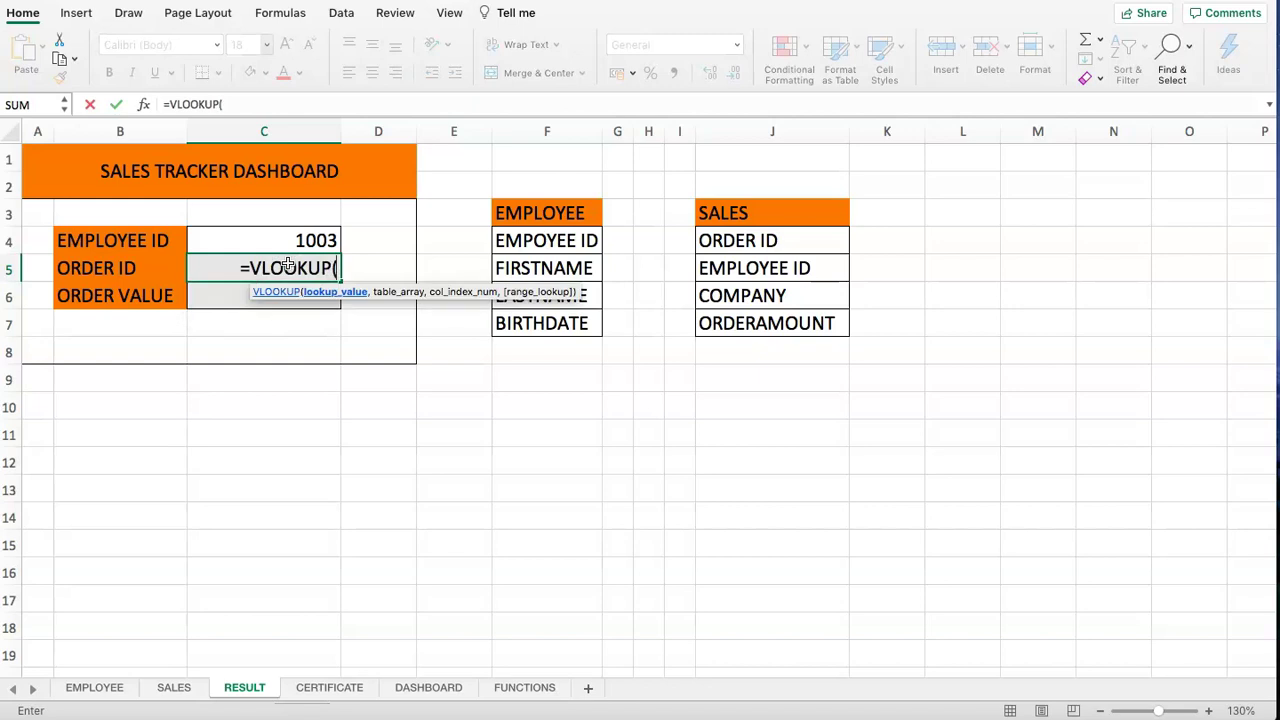
pyautogui.click(172, 688)
pyautogui.moveTo(69, 193); pyautogui.dragTo(483, 238)
pyautogui.press('BackSpace')
pyautogui.press('BackSpace')
pyautogui.press('BackSpace')
pyautogui.press('Escape')
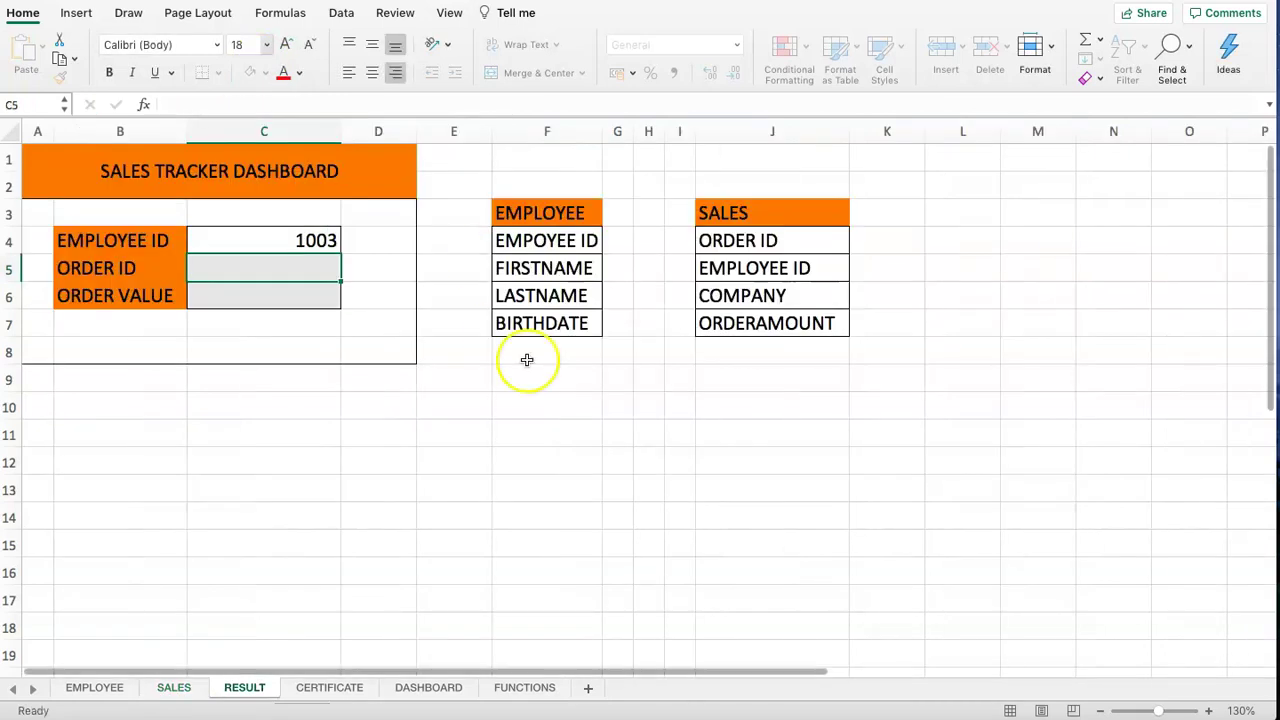
# Enter =VLOOKUP(C4,SALES!A2:D5,1,FALSE) in the ORDER ID cell C5 of the RESULT sheet.
pyautogui.write('=VLOOKUP(')
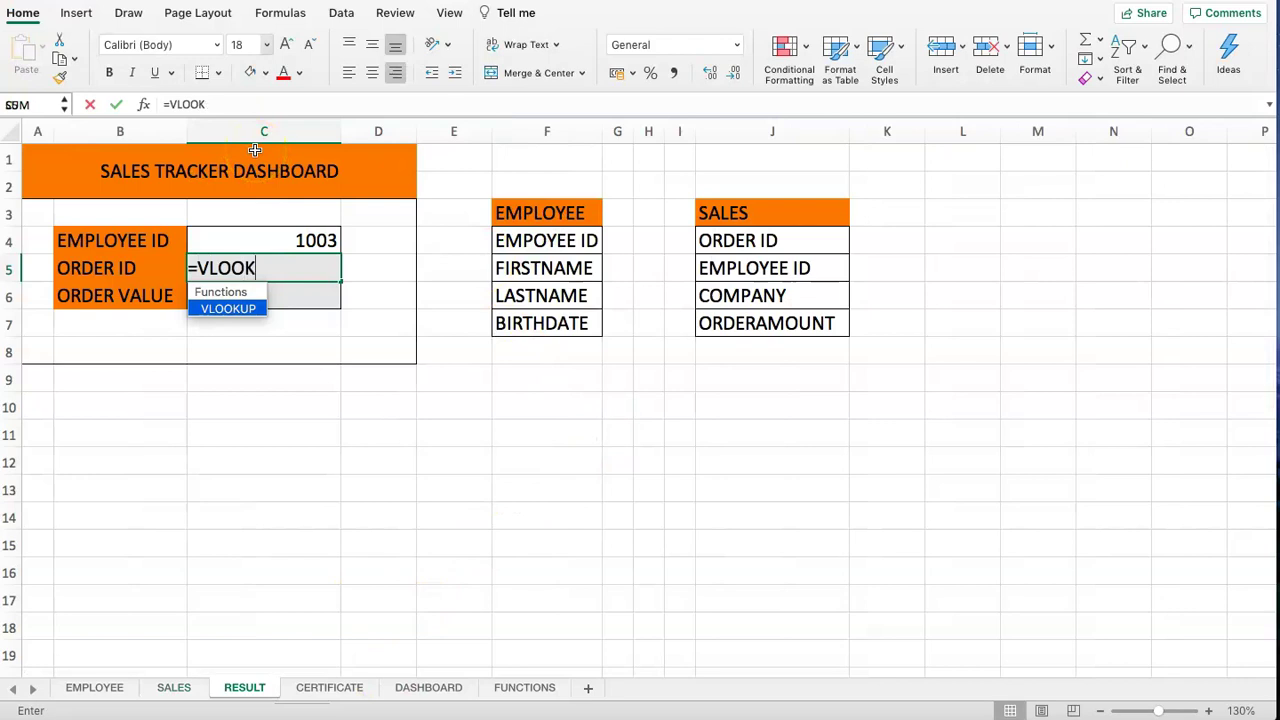
pyautogui.click(286, 243)
pyautogui.write(',')
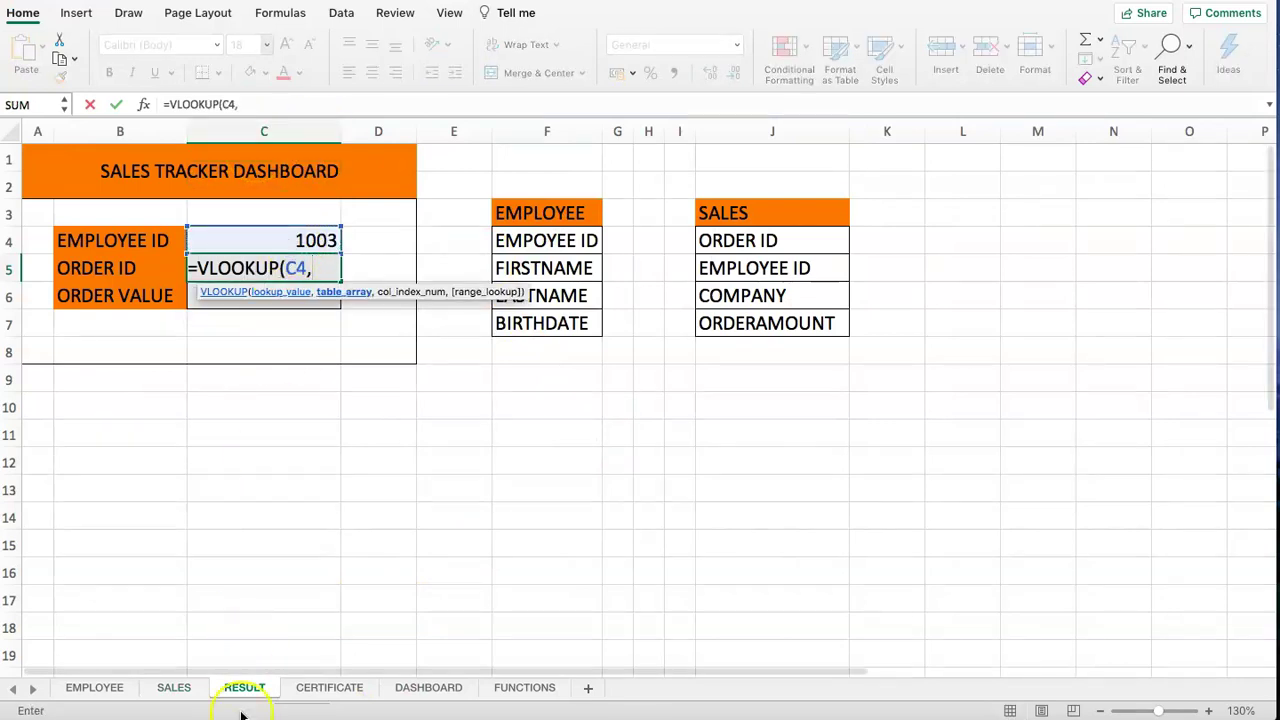
pyautogui.click(173, 687)
pyautogui.moveTo(100, 188); pyautogui.dragTo(521, 267)
pyautogui.write(',')
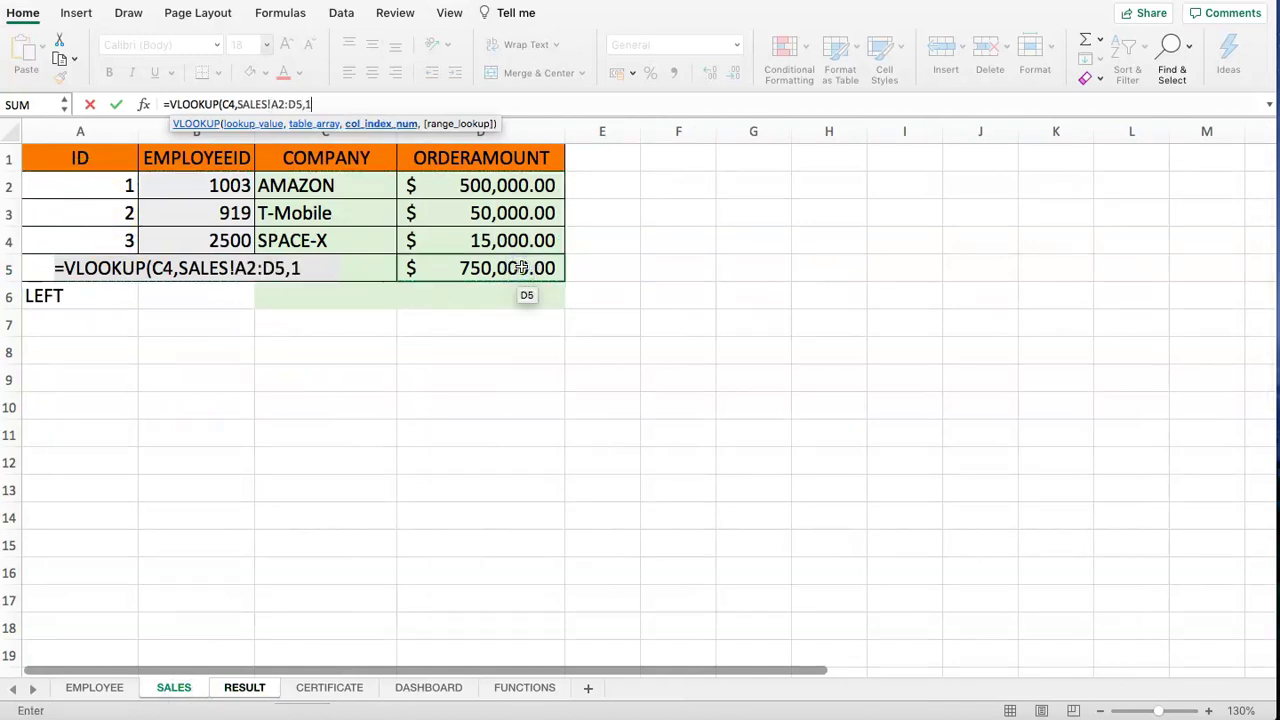
pyautogui.write('1,')
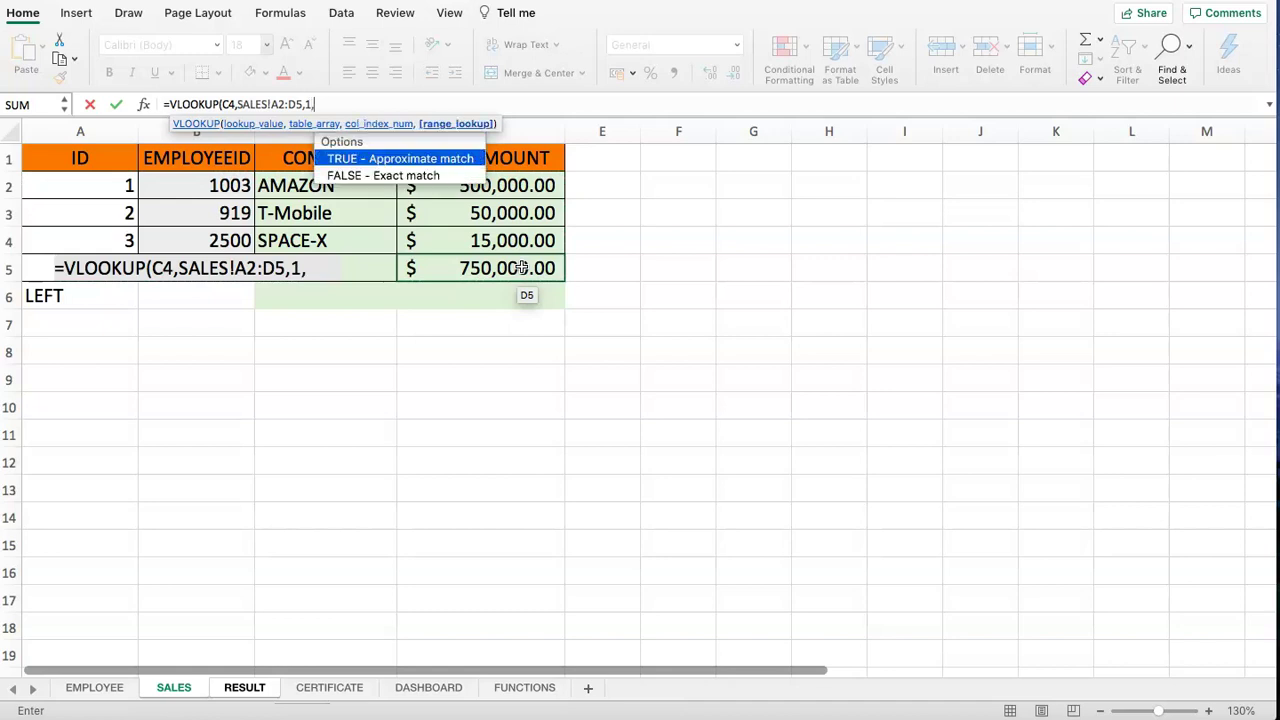
pyautogui.write('FALSE')
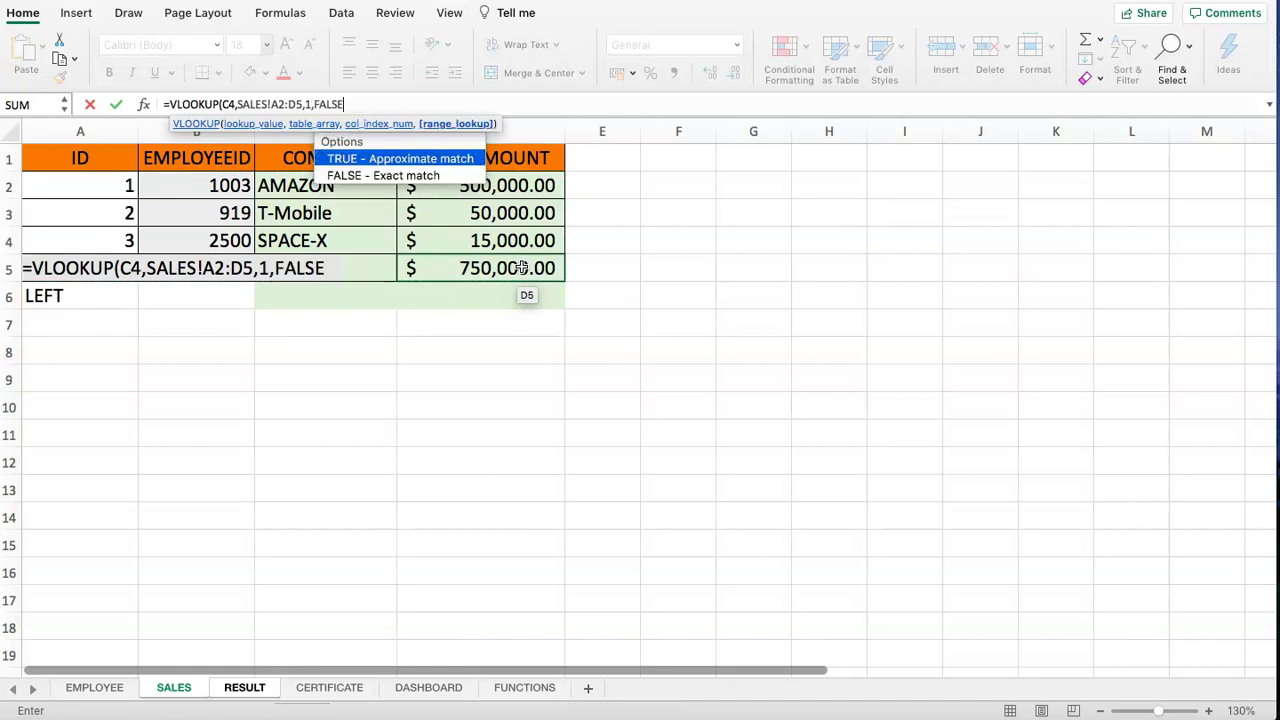
pyautogui.write(')')
pyautogui.press('Return')
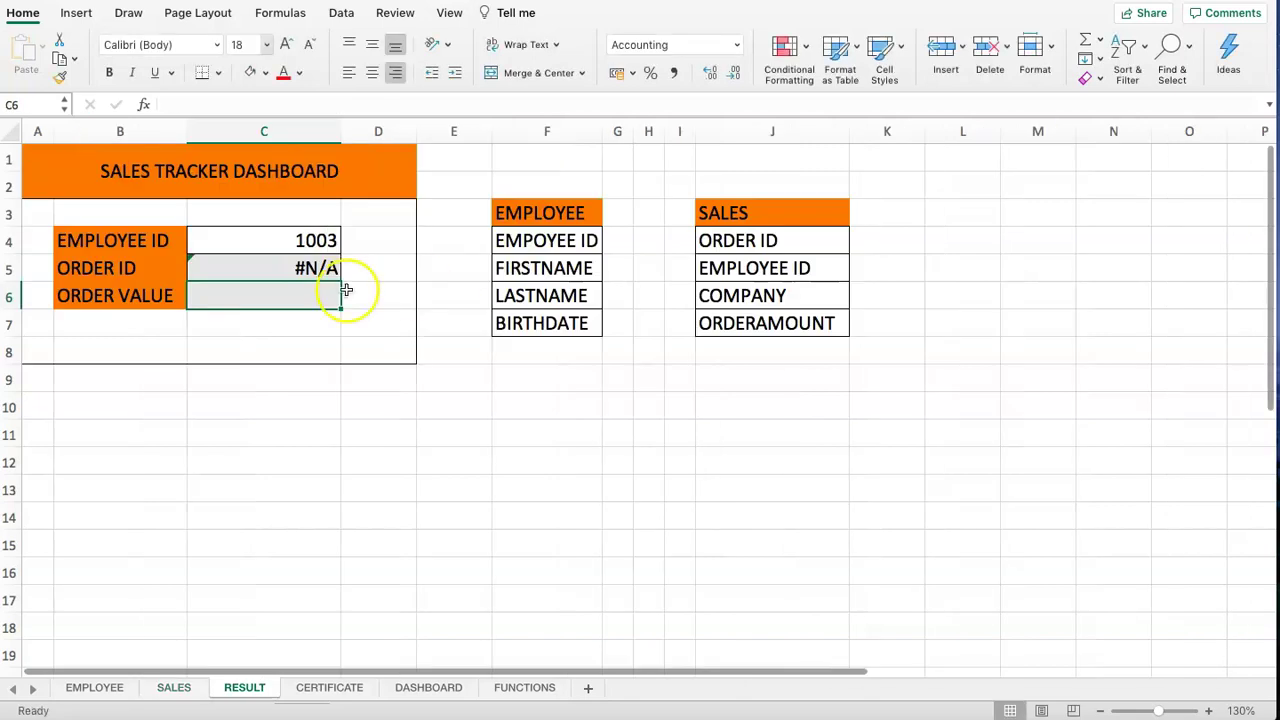
# Check the C5 lookup result against the order of the ID and EMPLOYEEID columns on the SALES sheet.
pyautogui.click(288, 268)
pyautogui.click(226, 400)
pyautogui.click(107, 400)
pyautogui.click(173, 687)
pyautogui.click(109, 346)
pyautogui.moveTo(83, 294); pyautogui.dragTo(534, 317)
pyautogui.click(274, 397)
pyautogui.moveTo(76, 289); pyautogui.dragTo(432, 319)
pyautogui.click(389, 378)
pyautogui.moveTo(108, 211); pyautogui.dragTo(95, 190)
pyautogui.moveTo(180, 229); pyautogui.dragTo(51, 145)
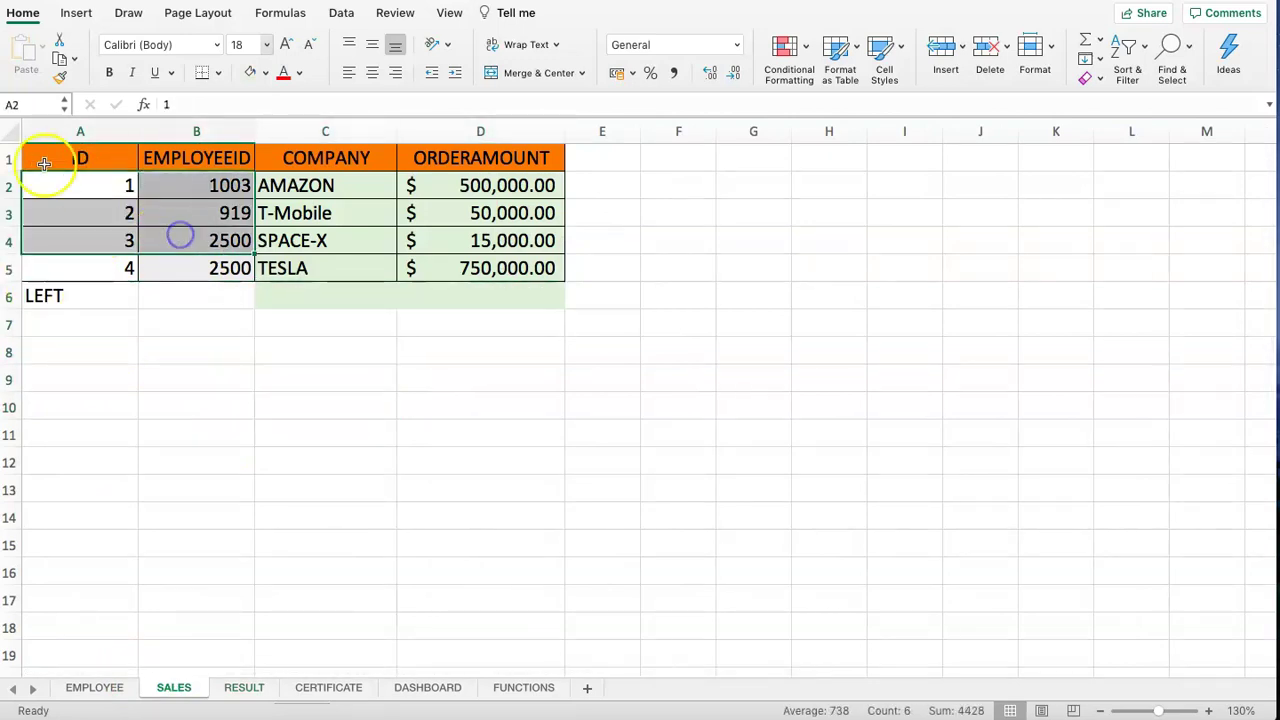
# Protect the whole SALES sheet, entering and verifying a password and allowing only the selection of locked and unlocked cells.
pyautogui.click(10, 131)
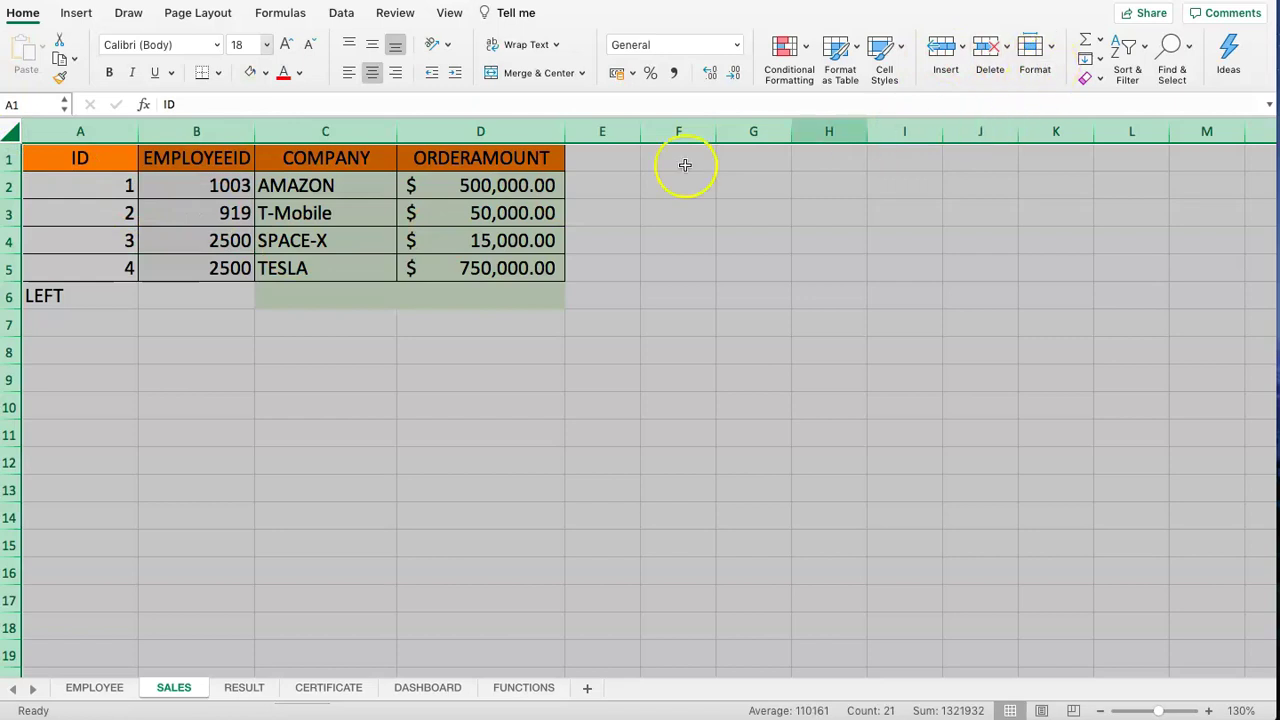
pyautogui.click(1030, 50)
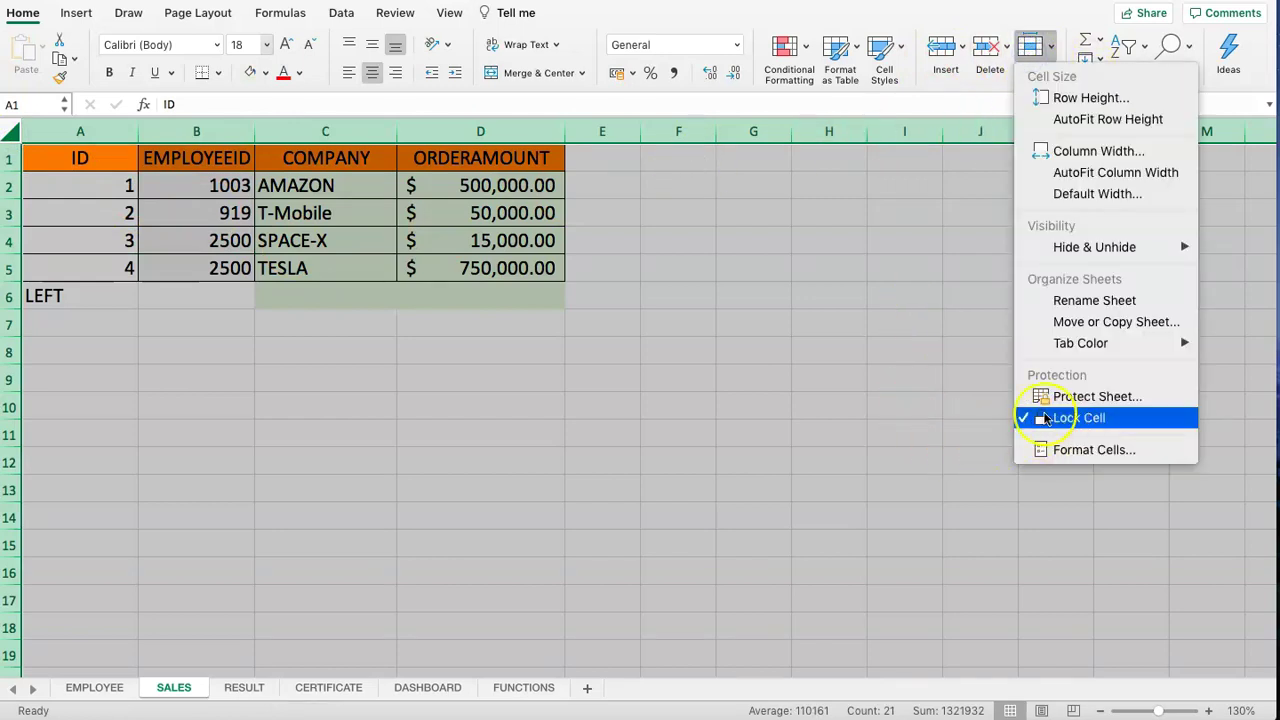
pyautogui.click(1085, 397)
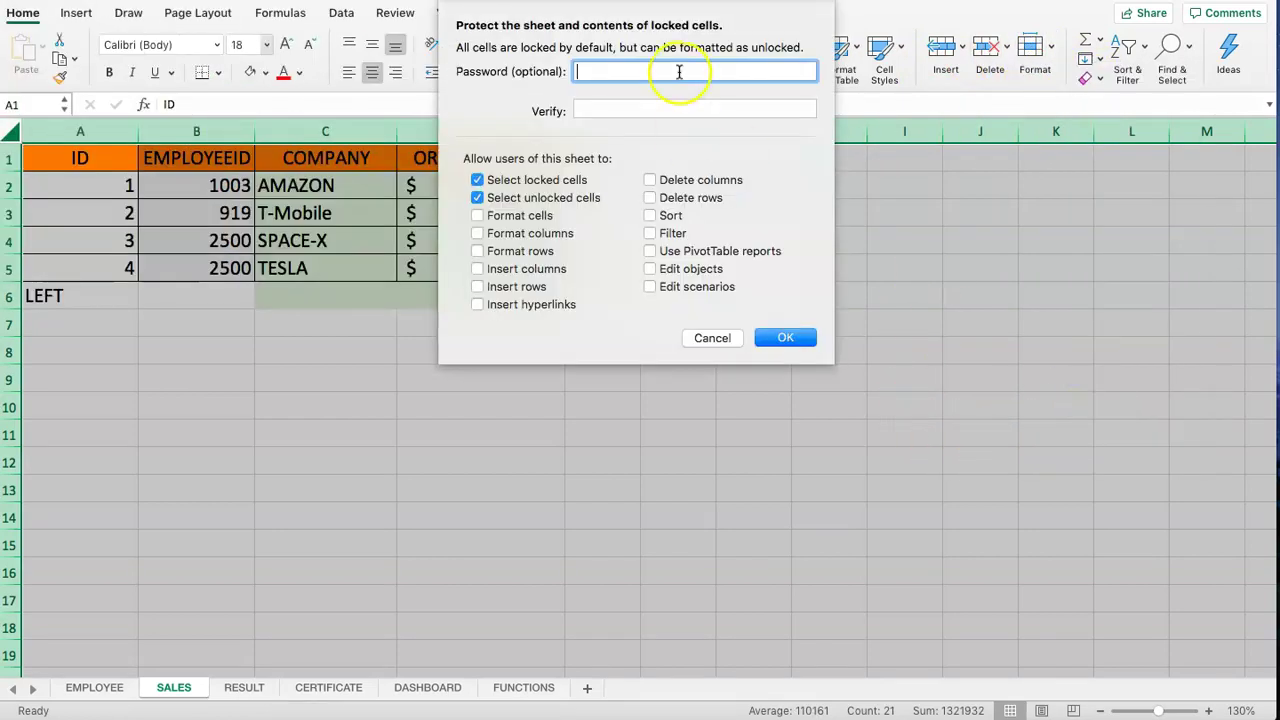
pyautogui.click(625, 110)
pyautogui.write('••••')
pyautogui.click(803, 345)
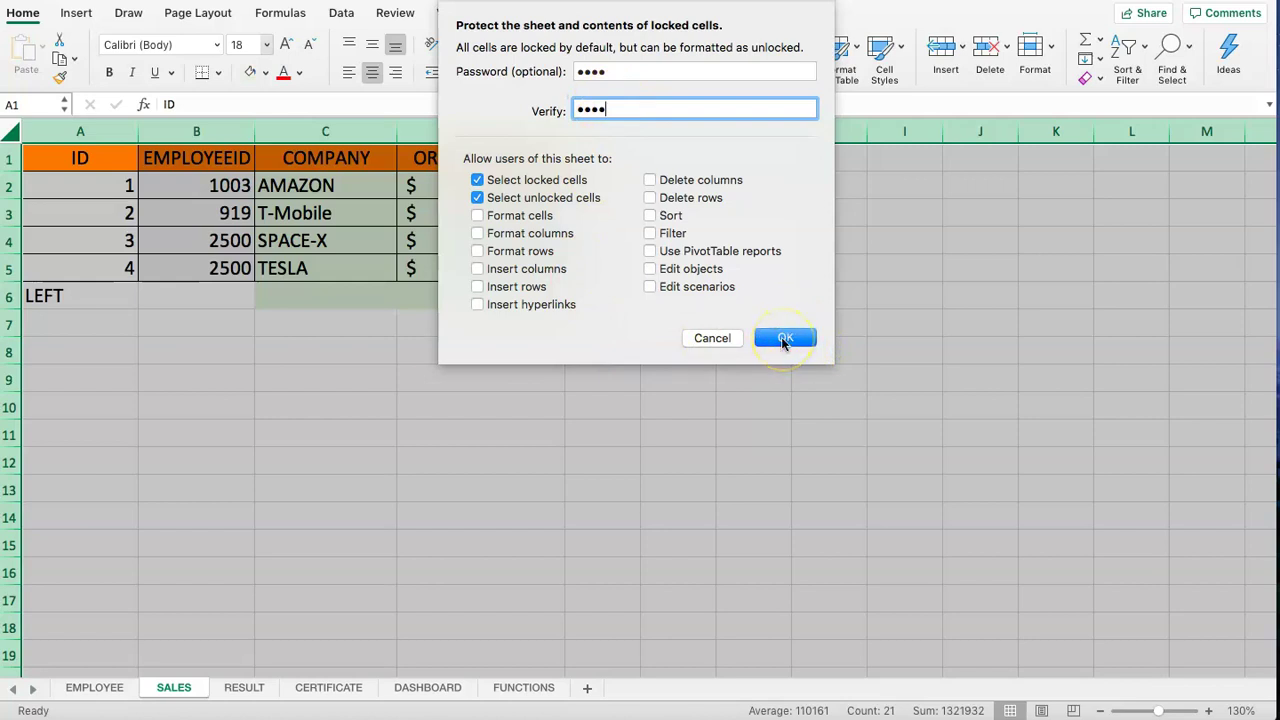
pyautogui.click(784, 340)
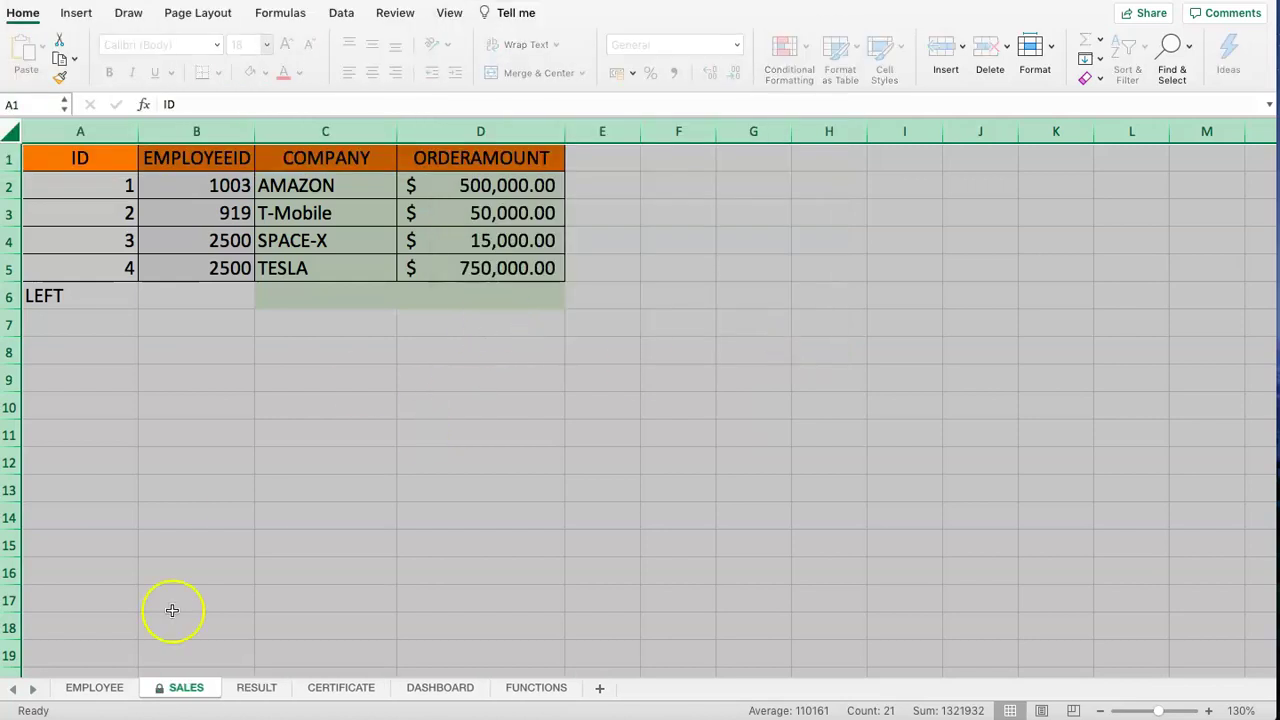
# Test the protection of the SALES sheet by trying to edit cells B7, B3 and A3.
pyautogui.click(288, 427)
pyautogui.click(200, 289)
pyautogui.click(166, 256)
pyautogui.click(188, 316)
pyautogui.press('a')
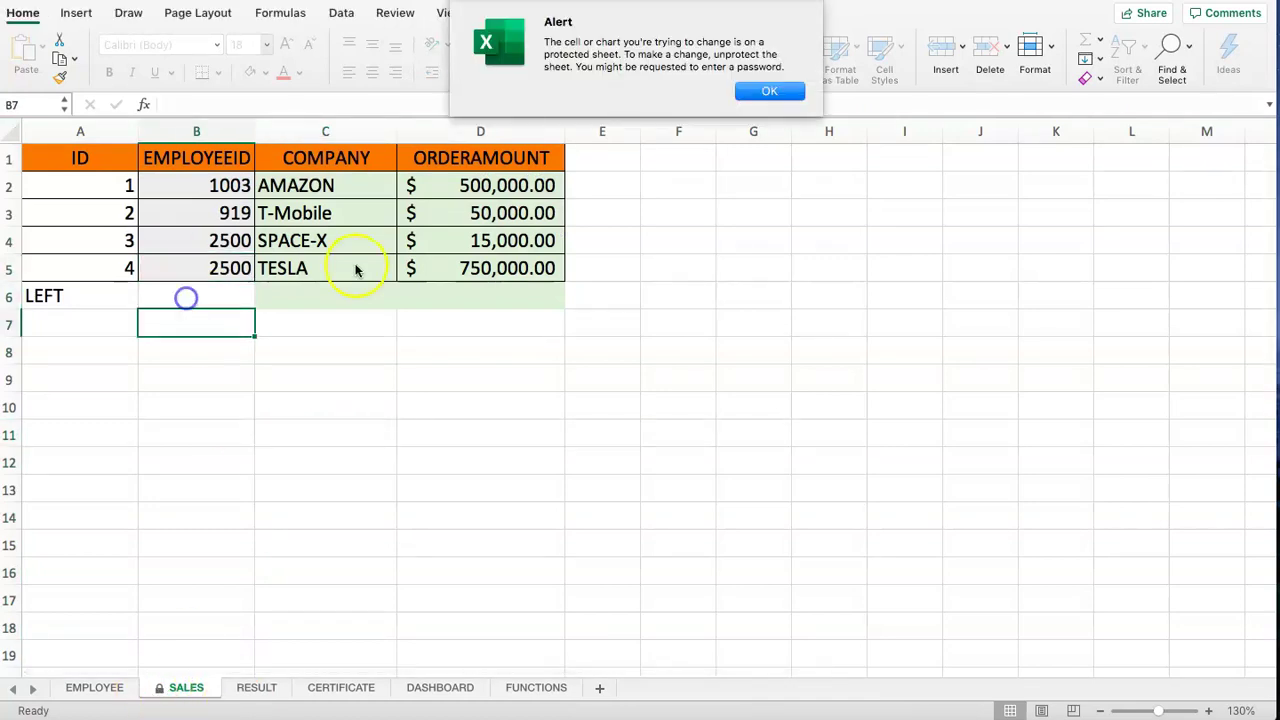
pyautogui.click(55, 298)
pyautogui.click(767, 89)
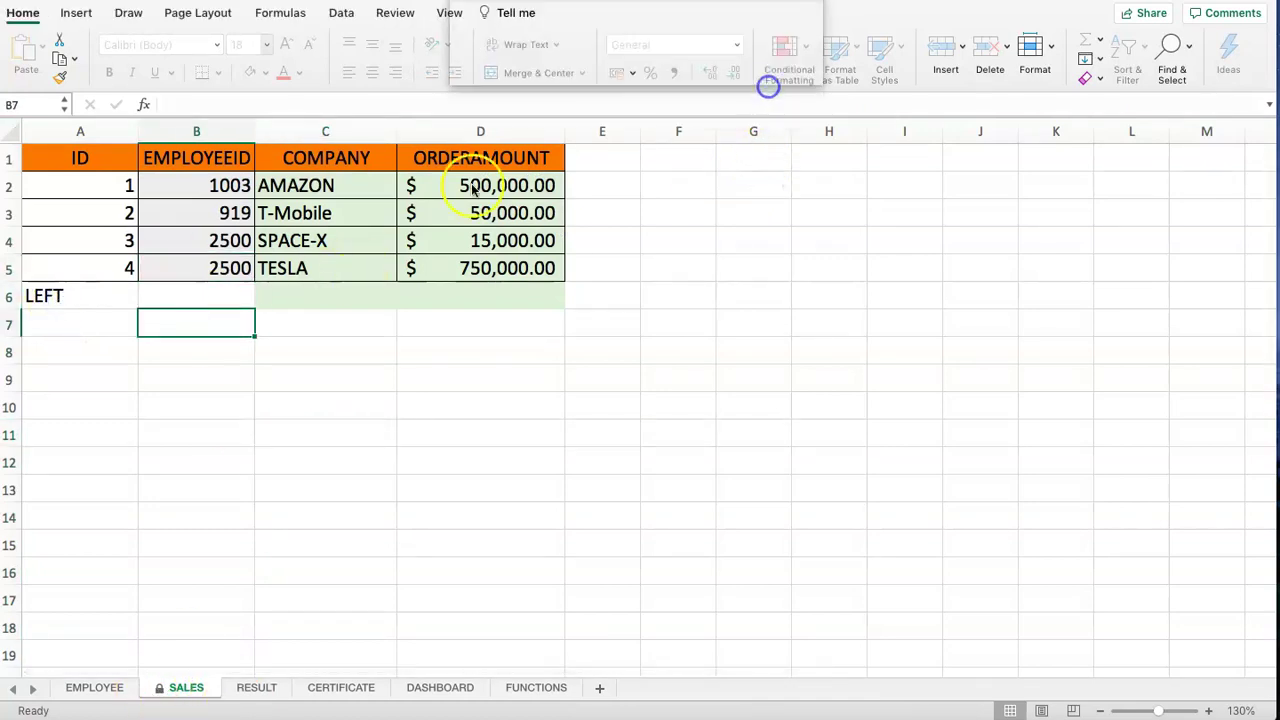
pyautogui.doubleClick(164, 201)
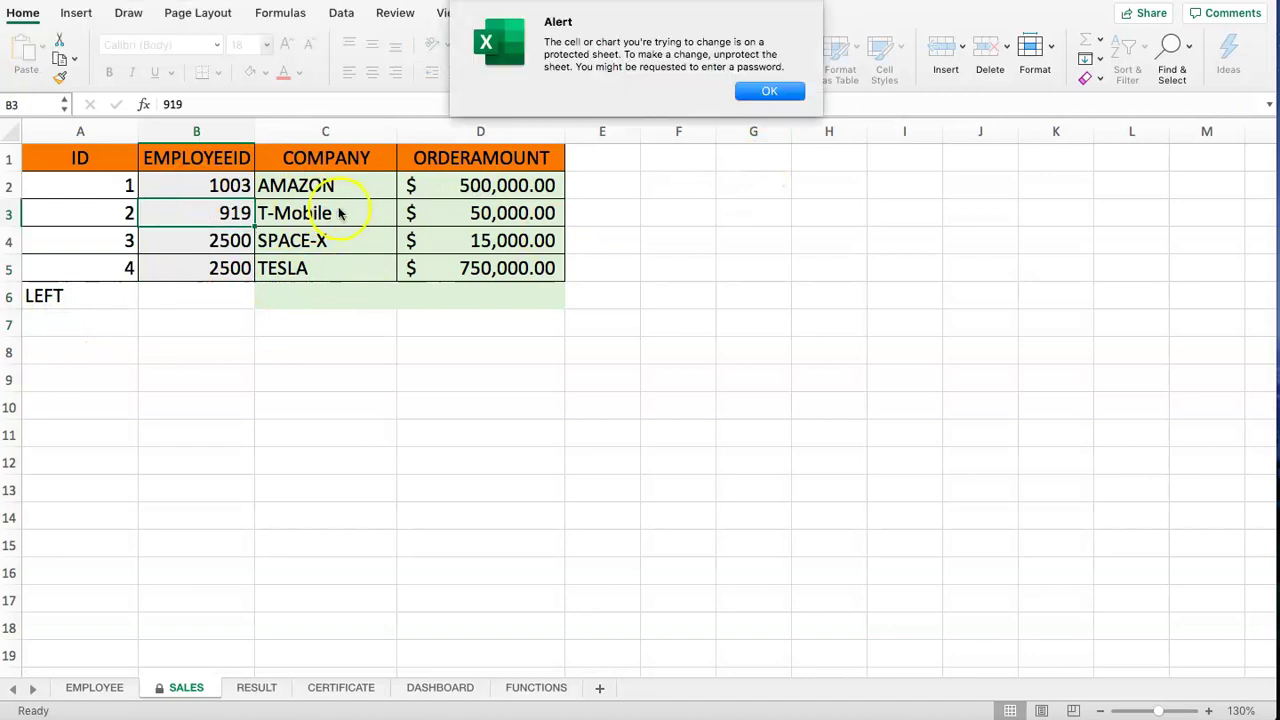
pyautogui.click(769, 91)
pyautogui.doubleClick(81, 201)
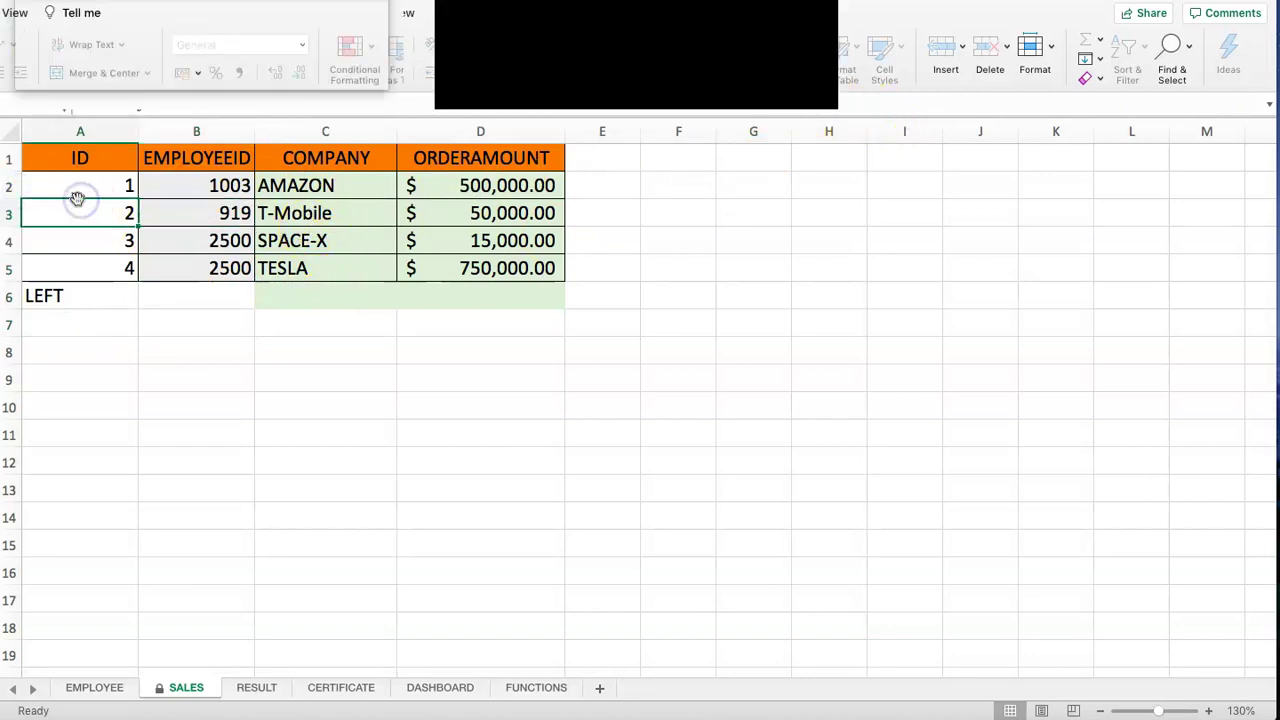
# Start a CHOOSE formula with index number 2 in cell B10 of the RESULT sheet.
pyautogui.click(764, 92)
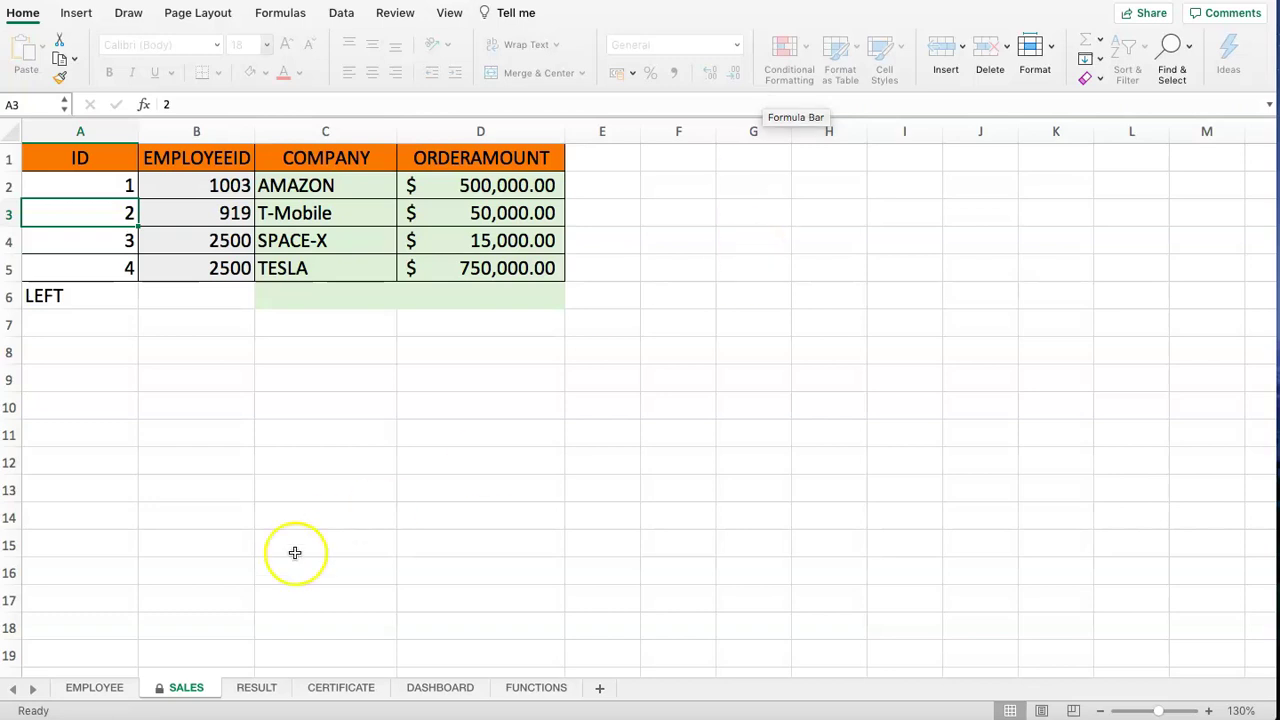
pyautogui.click(256, 688)
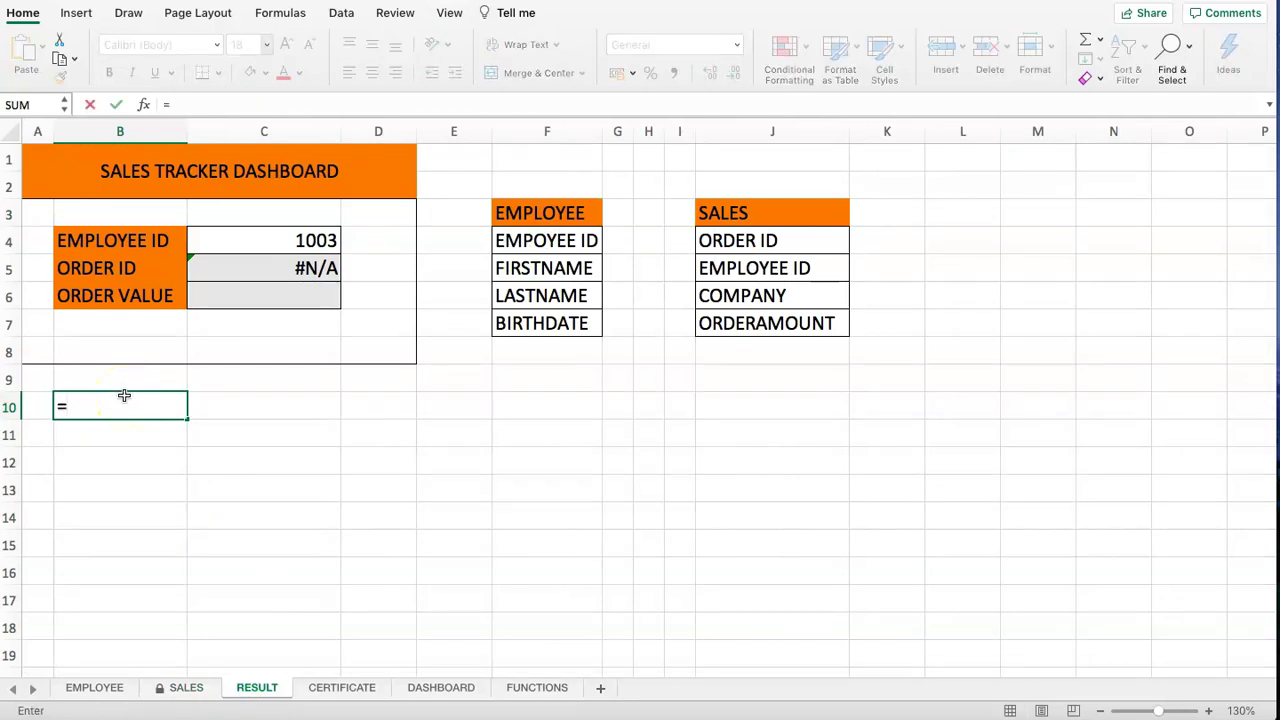
pyautogui.write('CO')
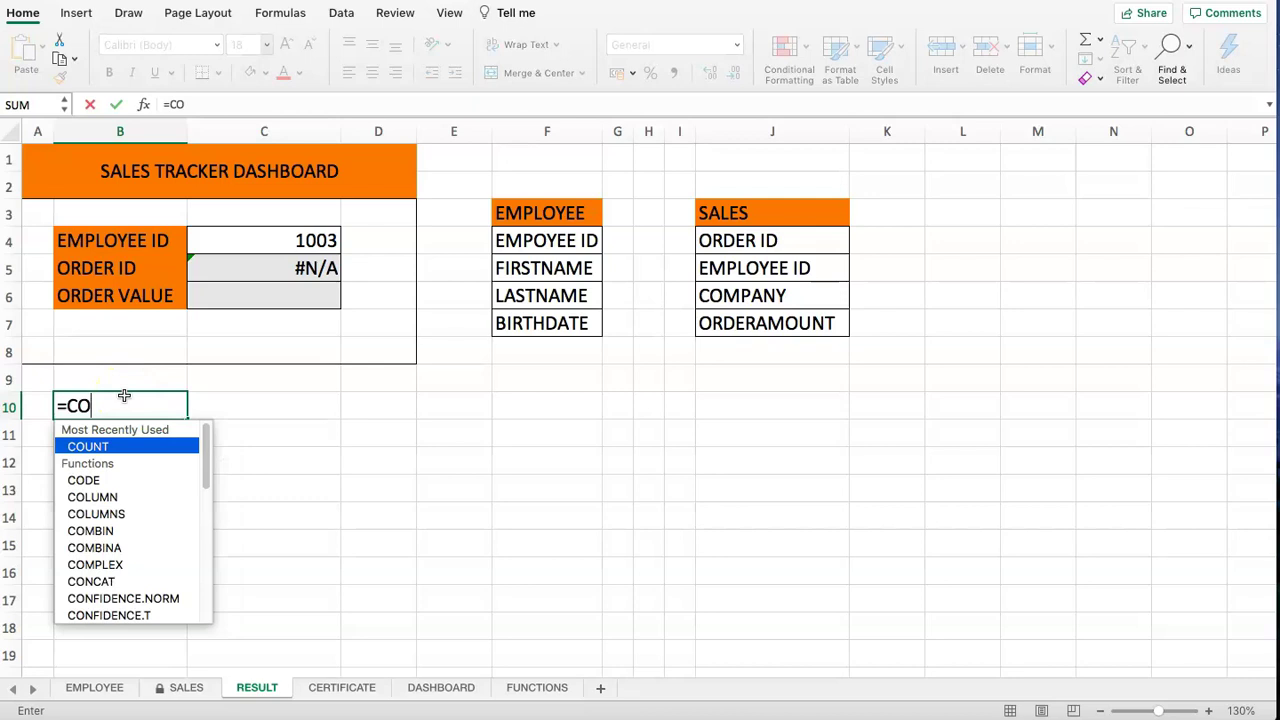
pyautogui.press('BackSpace')
pyautogui.write('HOOSE')
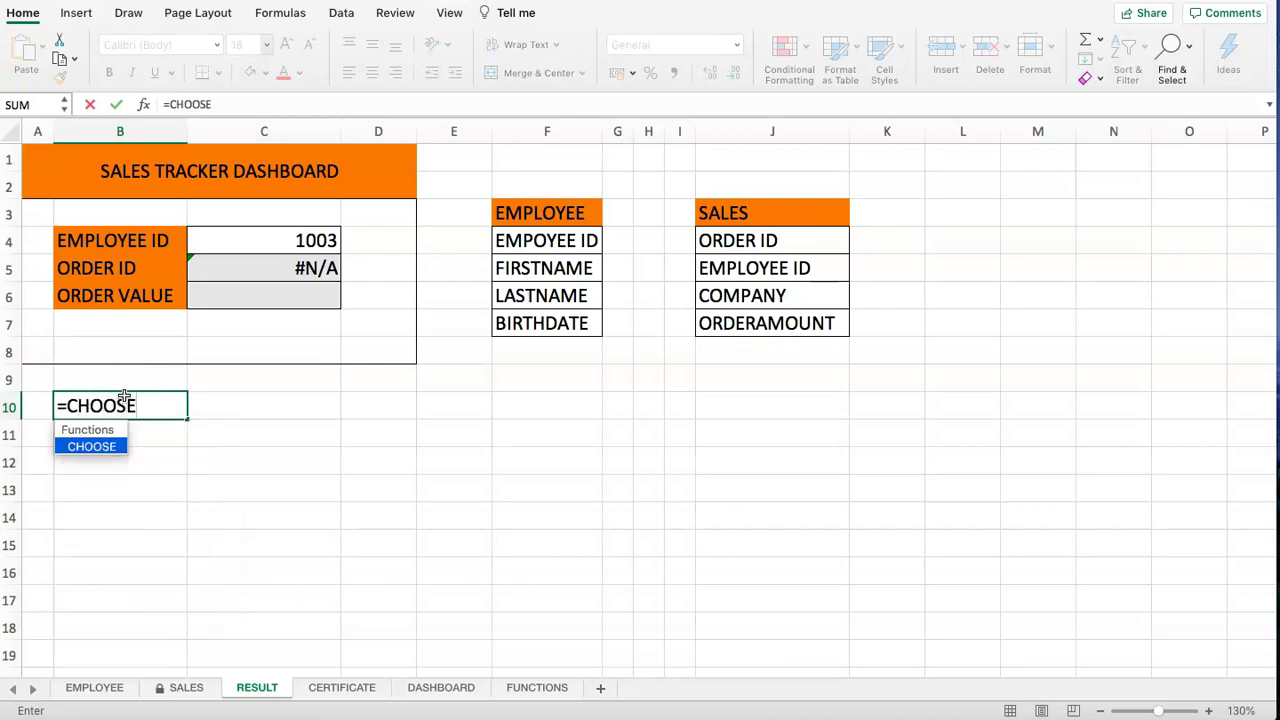
pyautogui.write('(2')
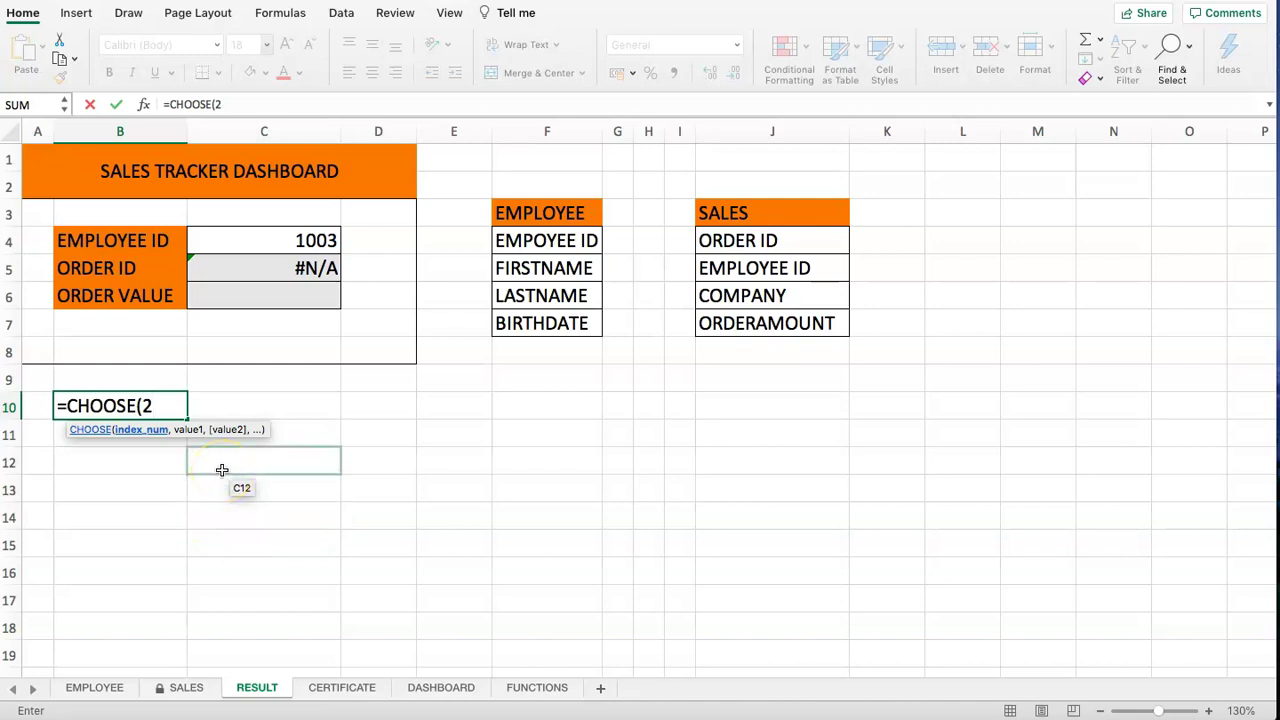
pyautogui.write(',')
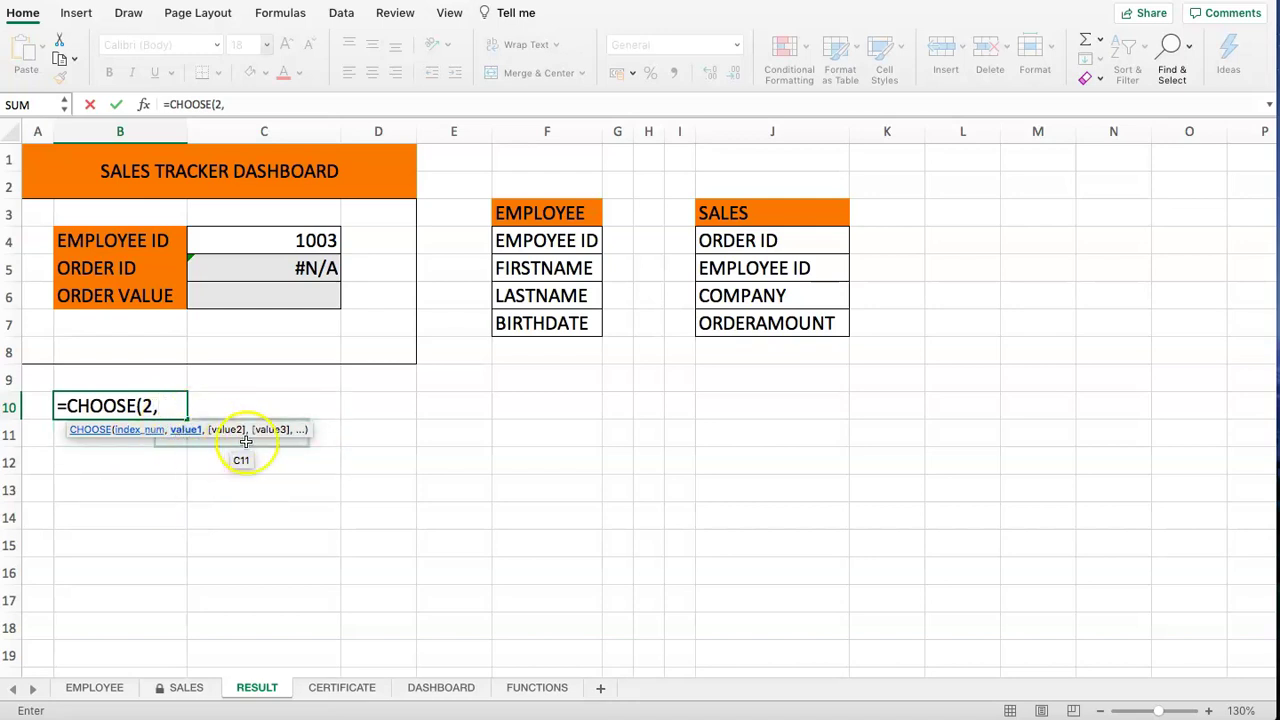
# Complete the B10 CHOOSE formula with the SALES ranges A1:A5, B1:B5, C1:C5 and D1:D5 as its values.
pyautogui.click(168, 688)
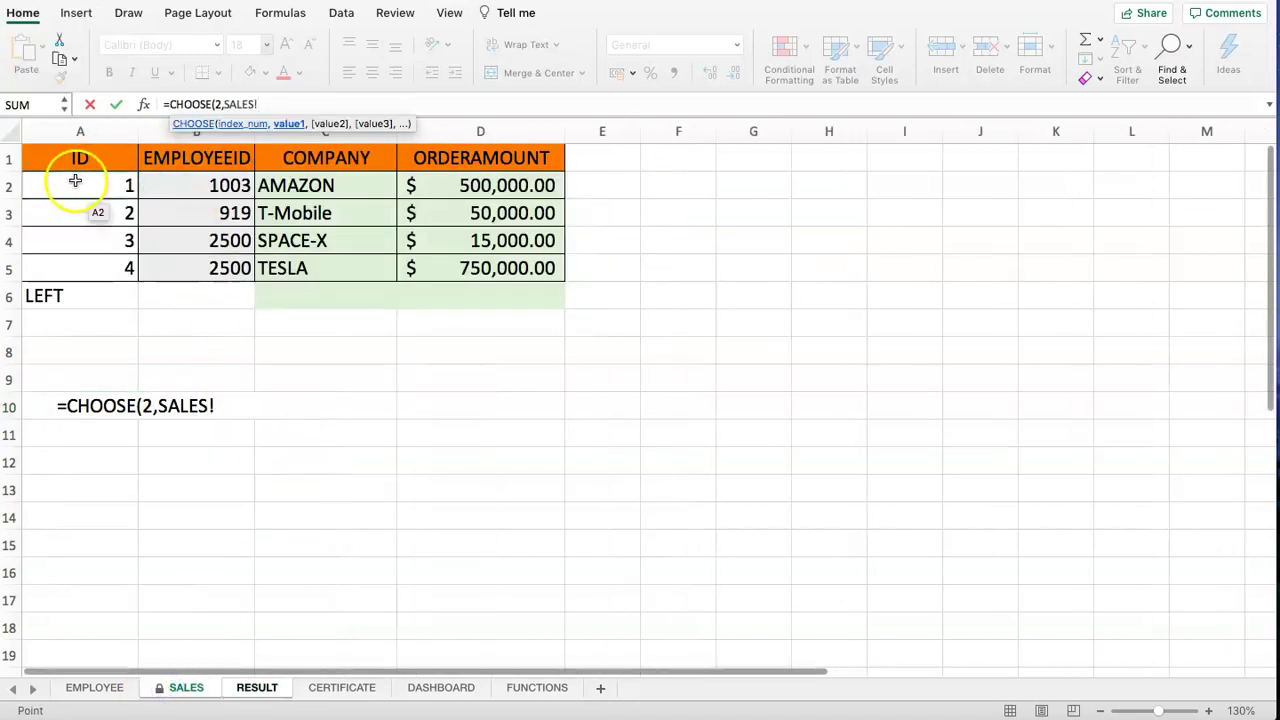
pyautogui.moveTo(77, 162); pyautogui.dragTo(77, 268)
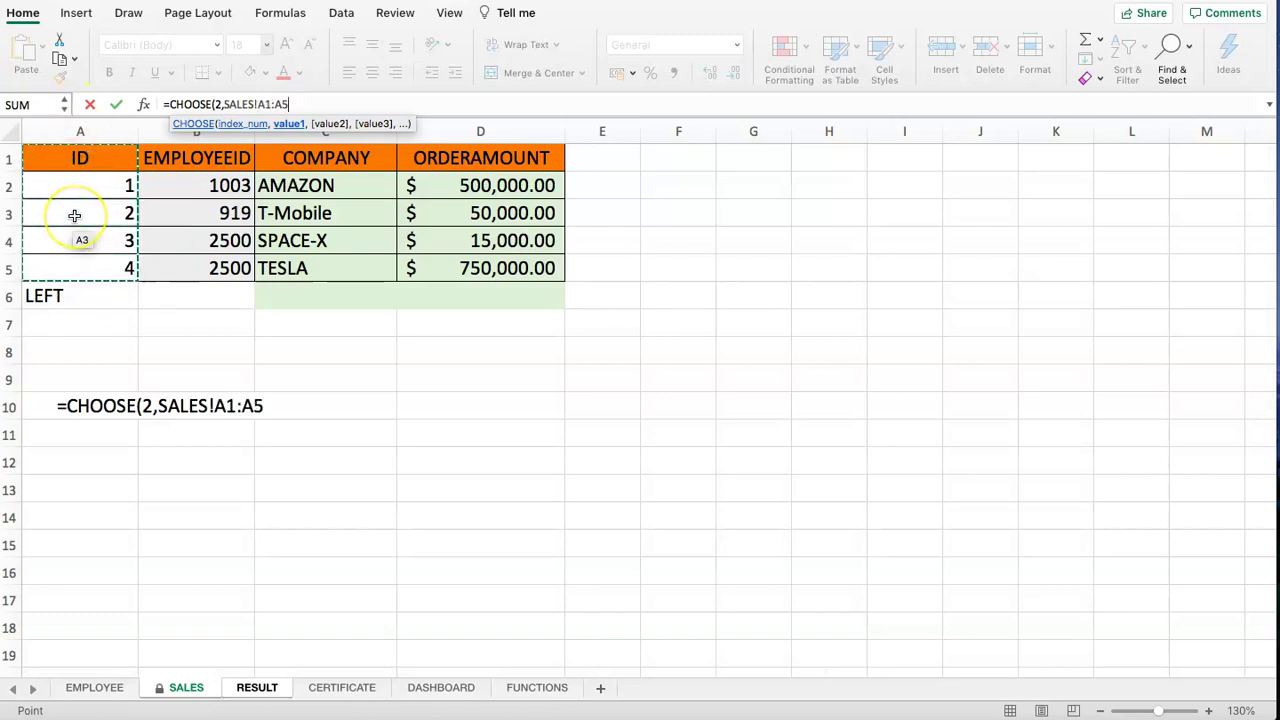
pyautogui.write(',')
pyautogui.moveTo(177, 163); pyautogui.dragTo(196, 262)
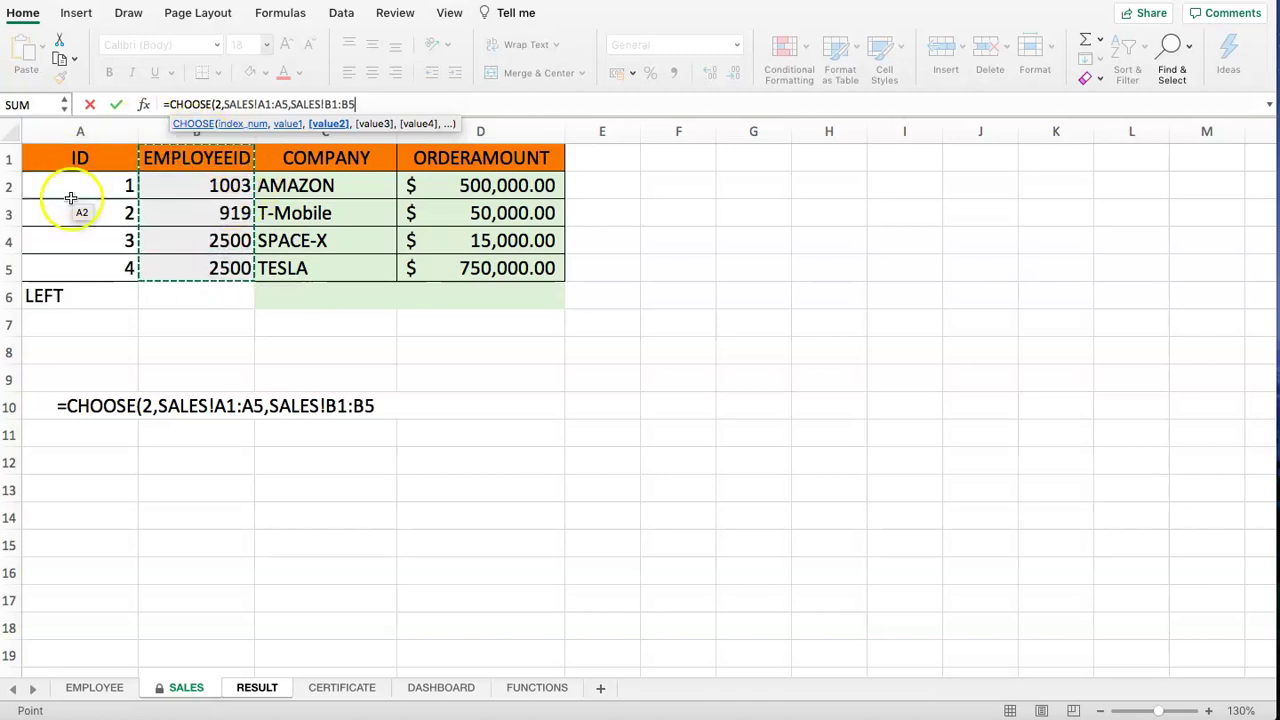
pyautogui.write(',')
pyautogui.moveTo(300, 163); pyautogui.dragTo(322, 268)
pyautogui.write(',')
pyautogui.moveTo(428, 162); pyautogui.dragTo(432, 258)
pyautogui.write(')')
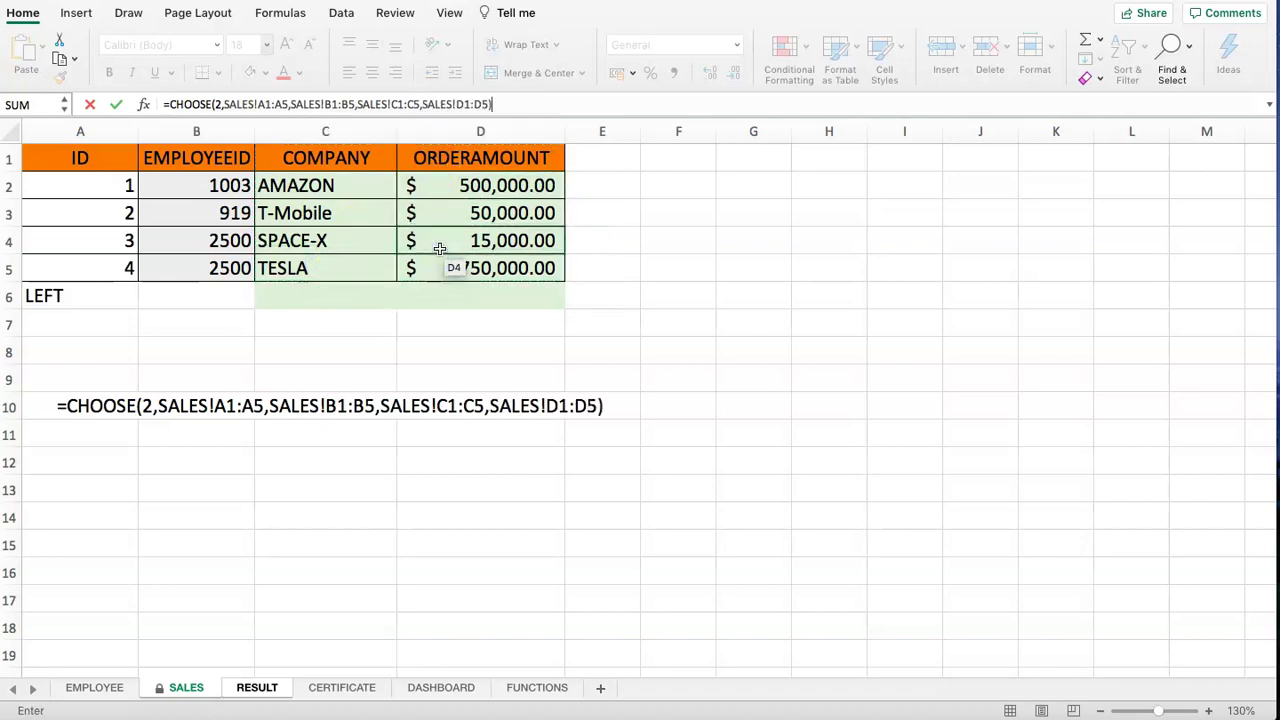
pyautogui.press('Return')
pyautogui.click(262, 458)
pyautogui.click(134, 405)
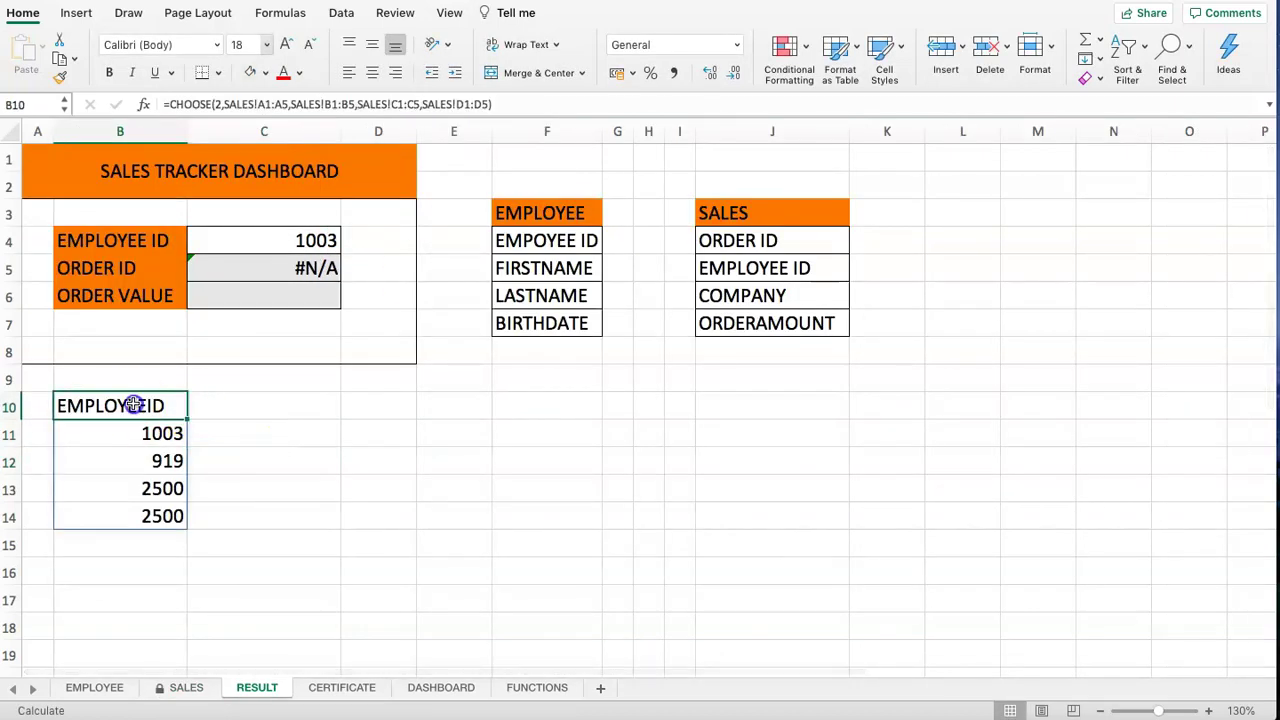
# Start a second CHOOSE formula with index number 1 in cell C10 of the RESULT sheet.
pyautogui.click(175, 688)
pyautogui.click(252, 688)
pyautogui.click(232, 409)
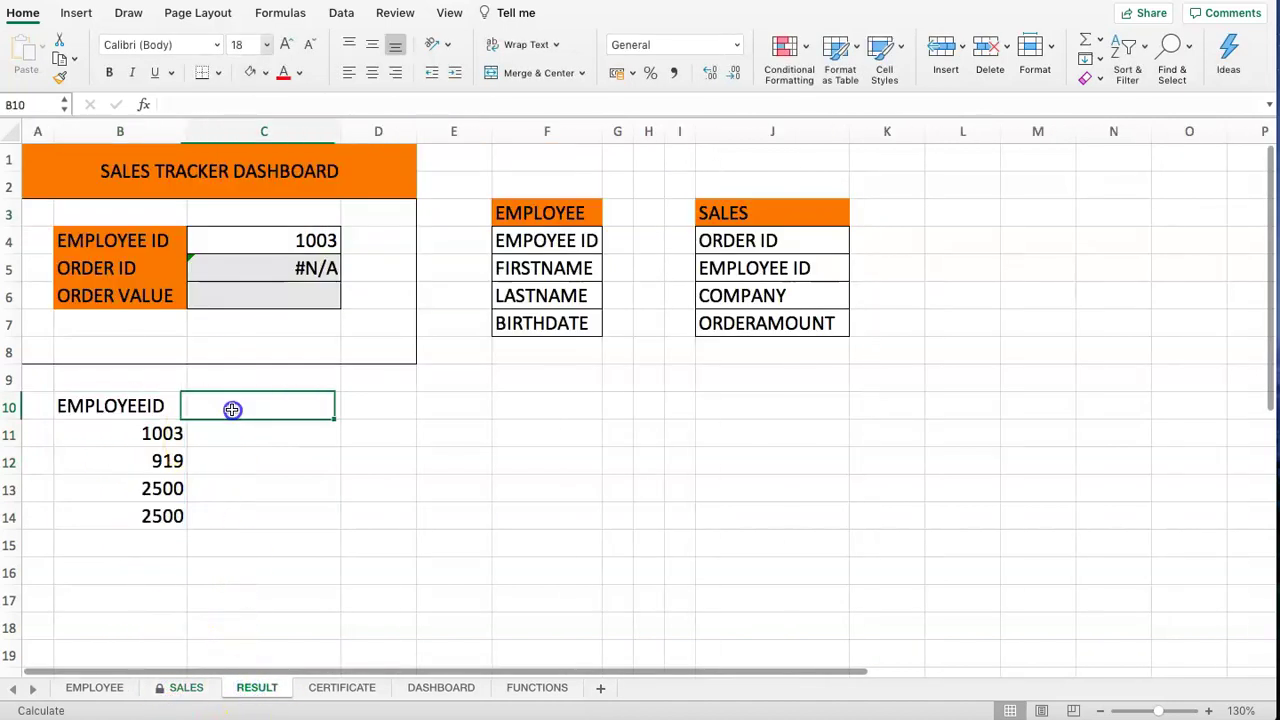
pyautogui.write('=CHOOSE')
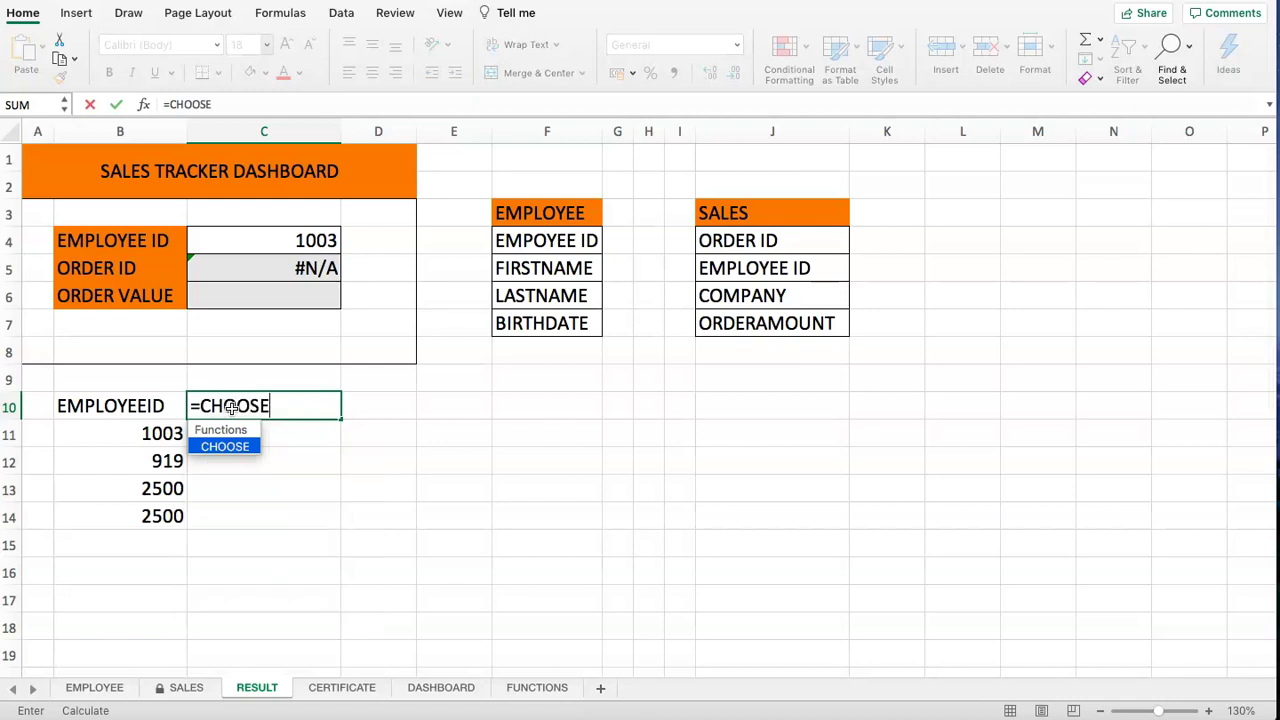
pyautogui.write('(')
pyautogui.click(226, 420)
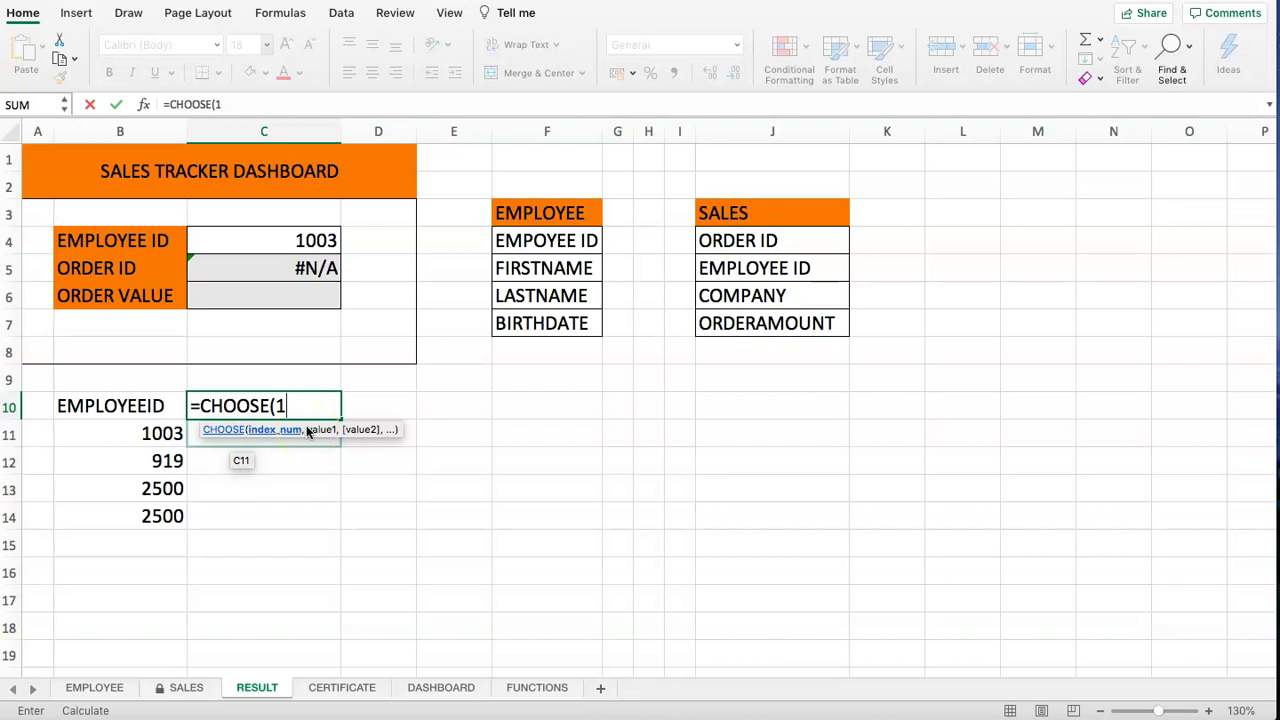
pyautogui.write(',')
# Complete the C10 CHOOSE formula with SALES!A1:A5, SALES!B1:B5, SALES!C1:C5 and SALES!D1:D5, and review the two result columns.
pyautogui.click(186, 687)
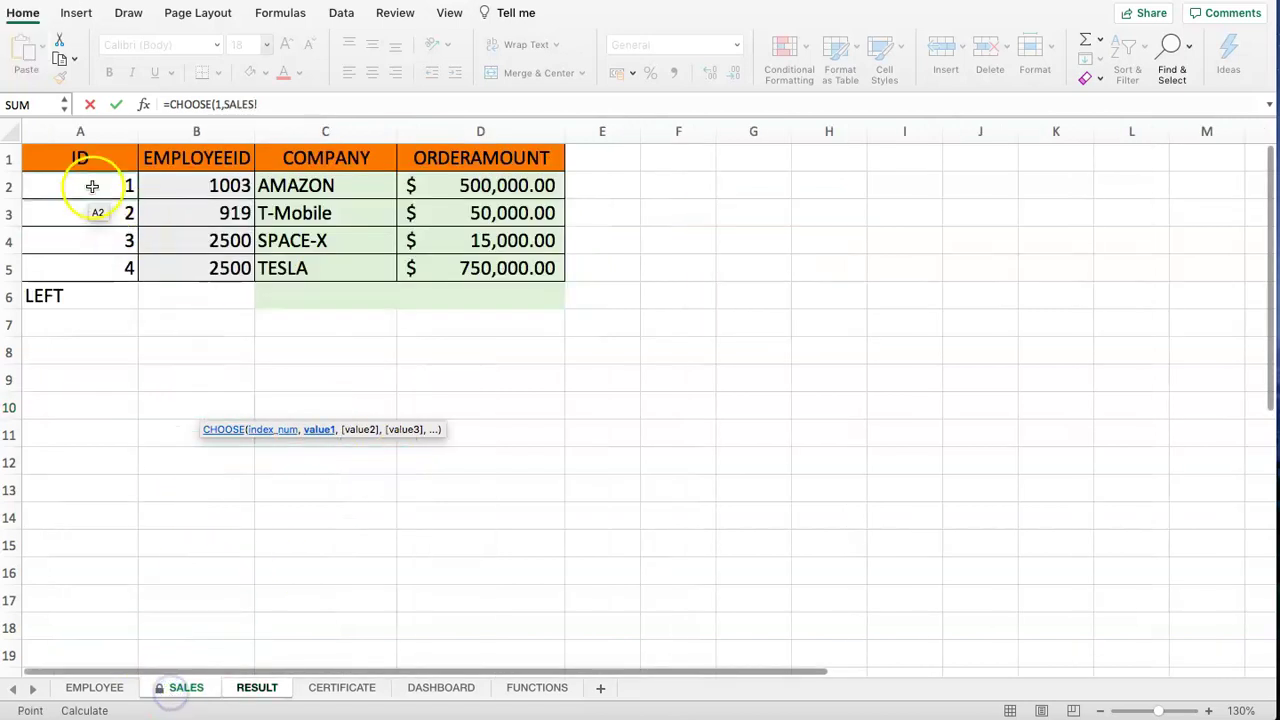
pyautogui.moveTo(88, 160); pyautogui.dragTo(83, 274)
pyautogui.write(',')
pyautogui.moveTo(173, 172); pyautogui.dragTo(194, 278)
pyautogui.write(',')
pyautogui.moveTo(325, 160); pyautogui.dragTo(326, 257)
pyautogui.write(',')
pyautogui.moveTo(440, 160); pyautogui.dragTo(443, 266)
pyautogui.write(')')
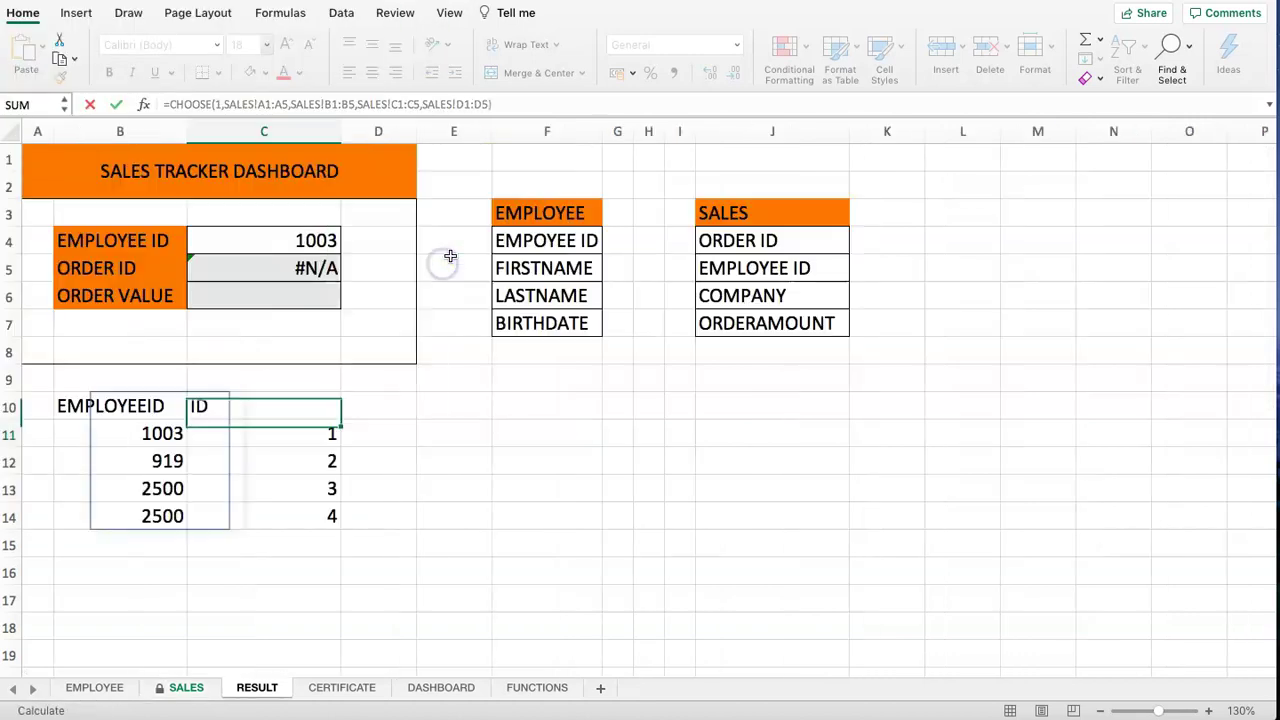
pyautogui.press('Return')
pyautogui.click(423, 477)
pyautogui.click(314, 426)
pyautogui.moveTo(151, 409); pyautogui.dragTo(291, 509)
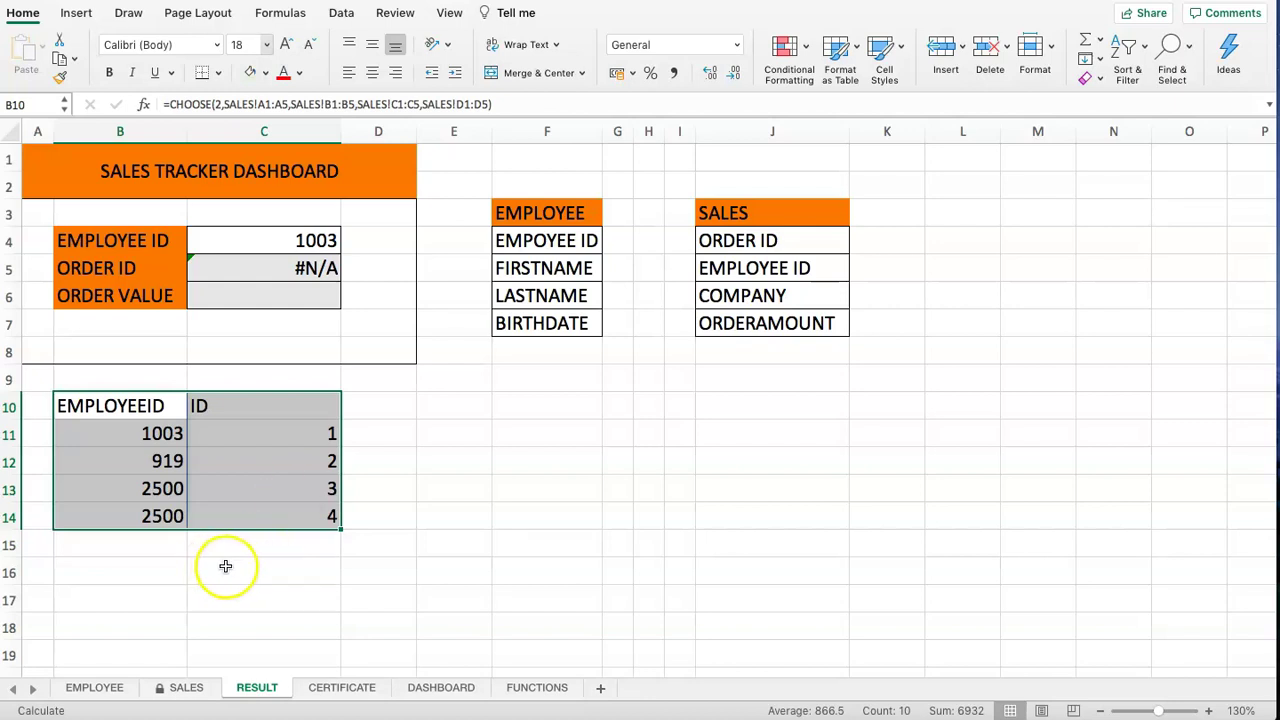
# Copy the SALES field names in J4:J7 of the RESULT sheet and paste them transposed into row 16, starting at B16.
pyautogui.click(509, 480)
pyautogui.click(175, 687)
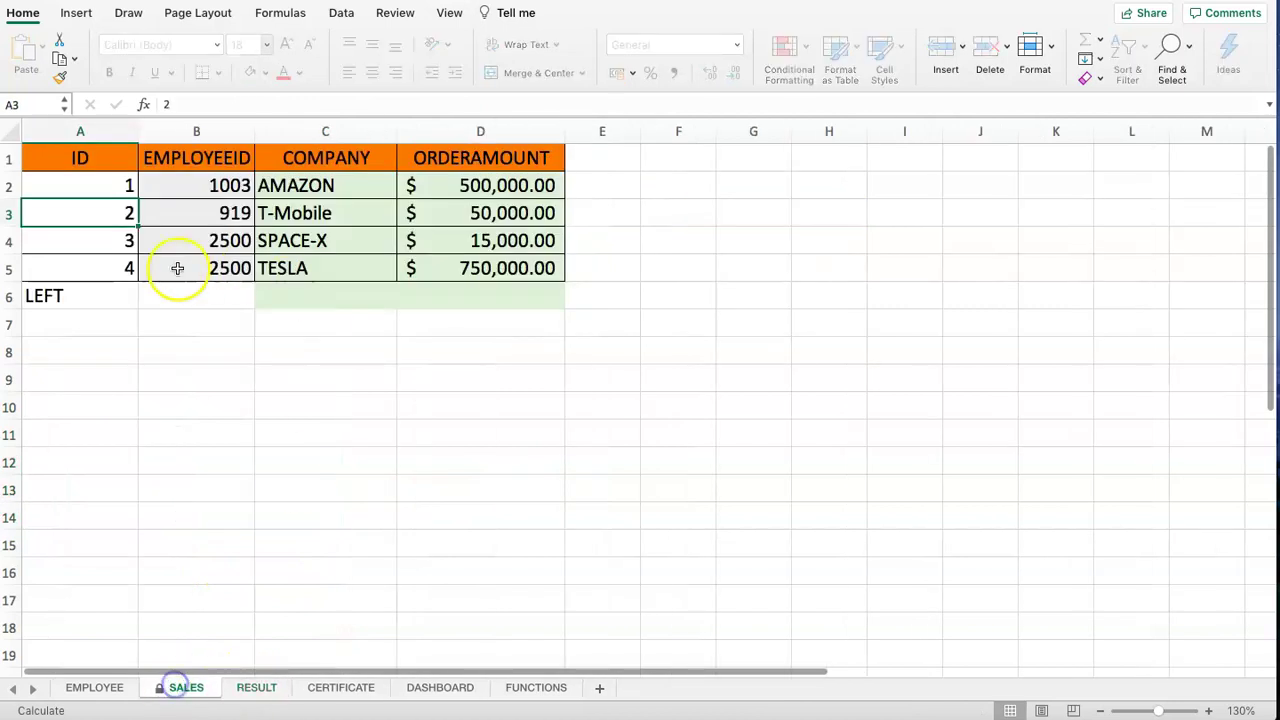
pyautogui.click(257, 688)
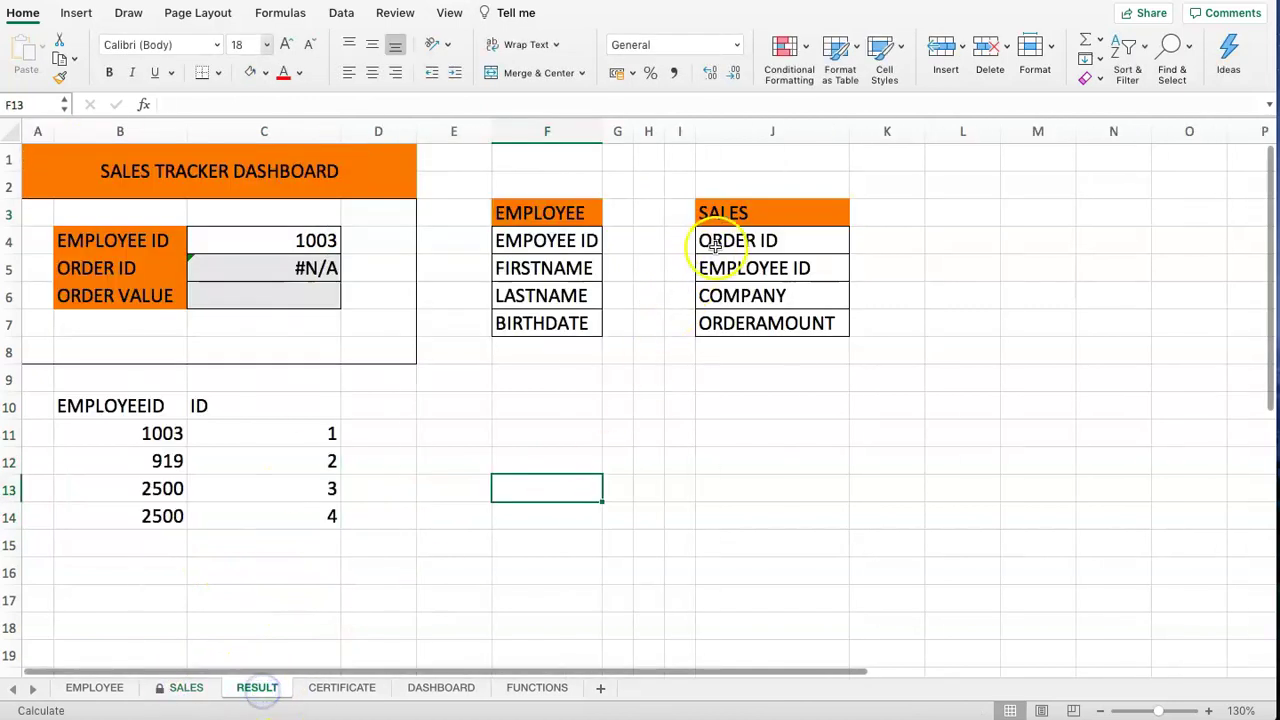
pyautogui.moveTo(723, 240); pyautogui.dragTo(737, 331)
pyautogui.press('super+c')
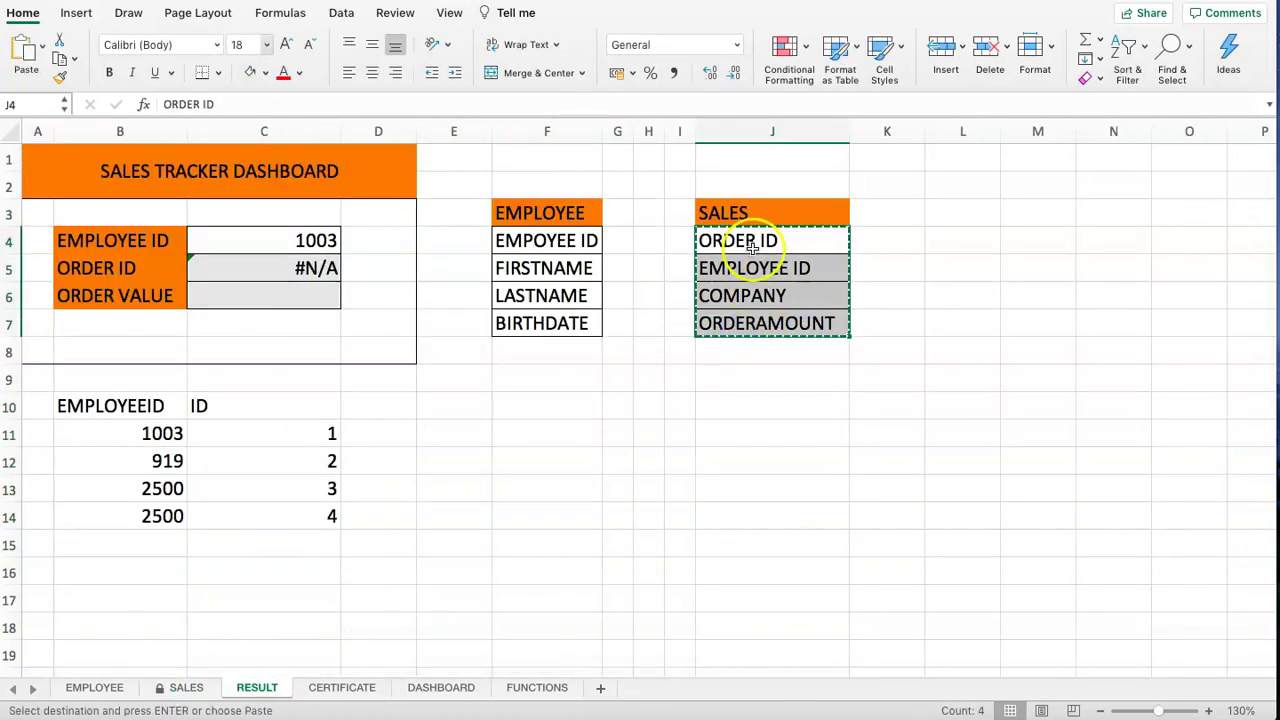
pyautogui.click(117, 571)
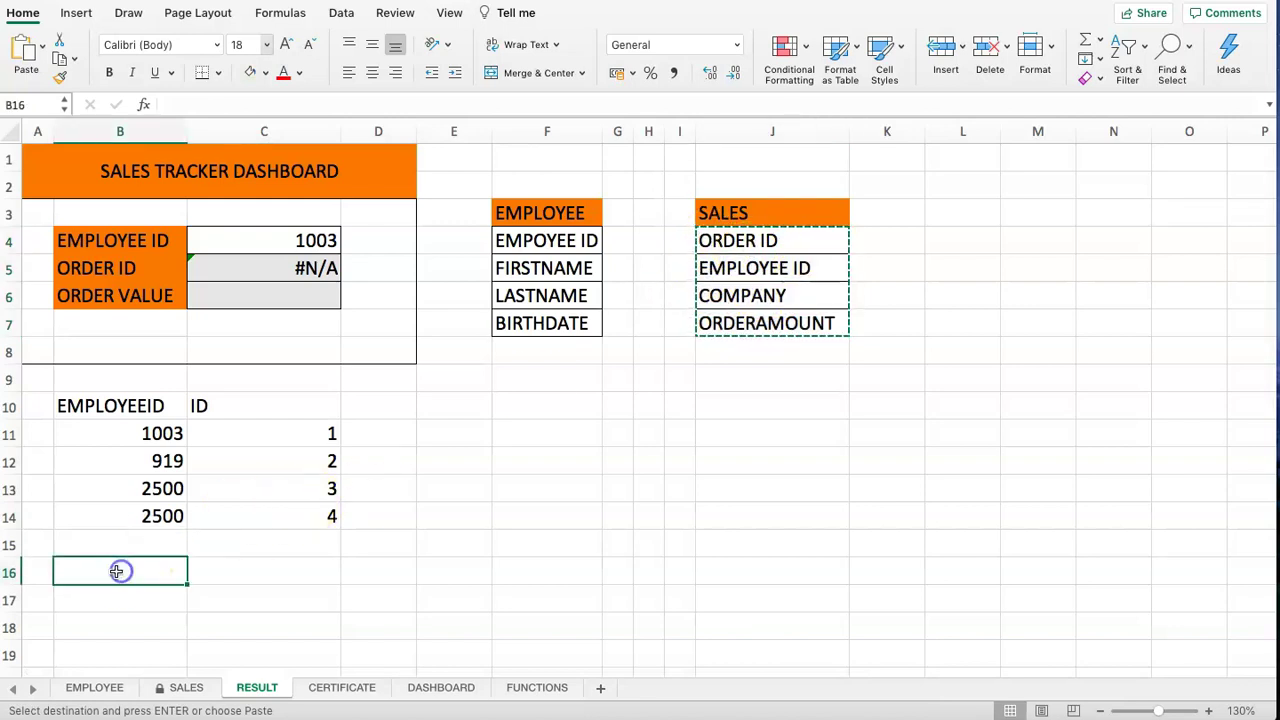
pyautogui.rightClick(93, 568)
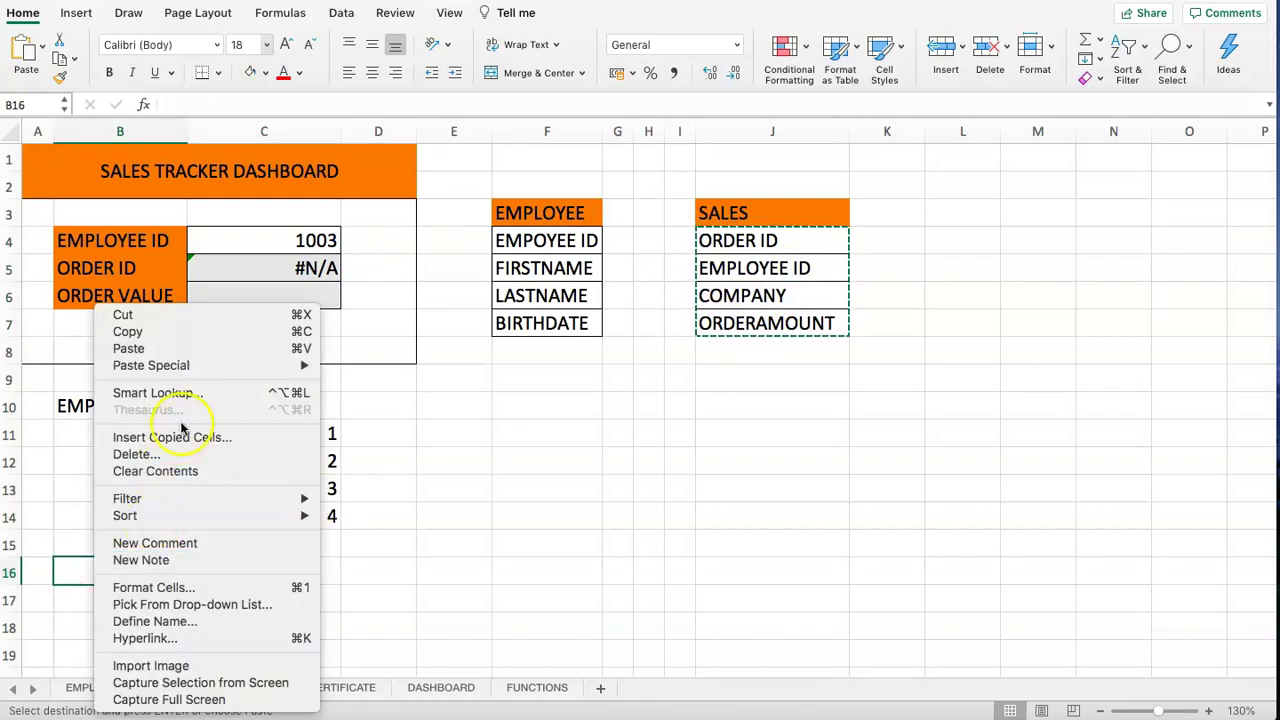
pyautogui.moveTo(200, 368)
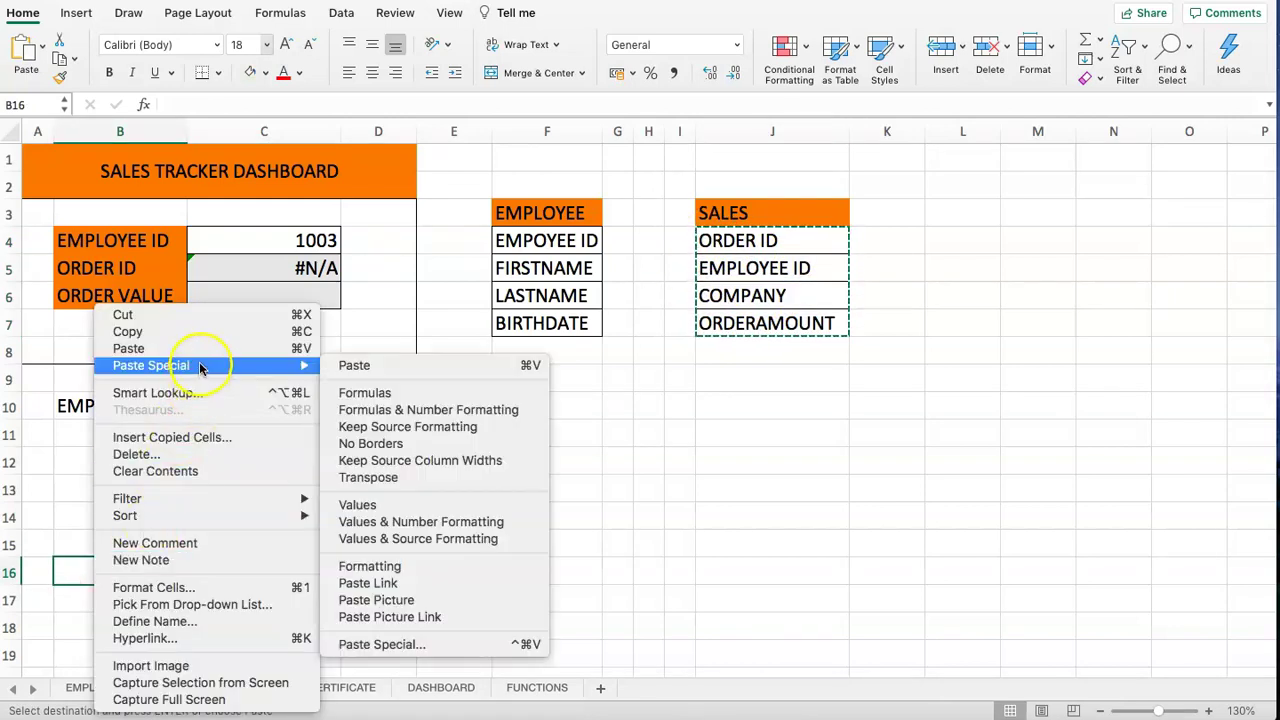
pyautogui.click(372, 478)
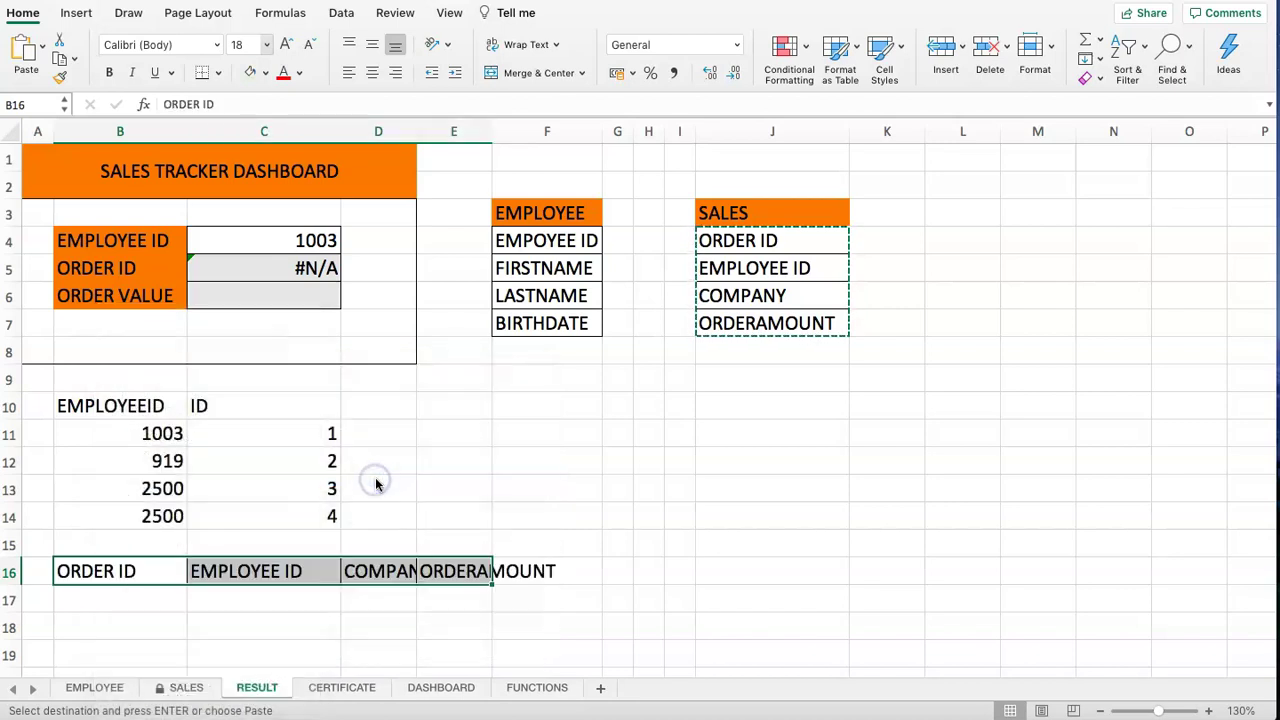
pyautogui.moveTo(724, 243); pyautogui.dragTo(727, 290)
pyautogui.moveTo(114, 577); pyautogui.dragTo(505, 576)
pyautogui.click(277, 608)
# Enter the index numbers 2, 1, 3 and 4 in cells B17:E17 beneath the ORDER ID, EMPLOYEE ID, COMPANY and ORDERAMOUNT headers.
pyautogui.click(123, 608)
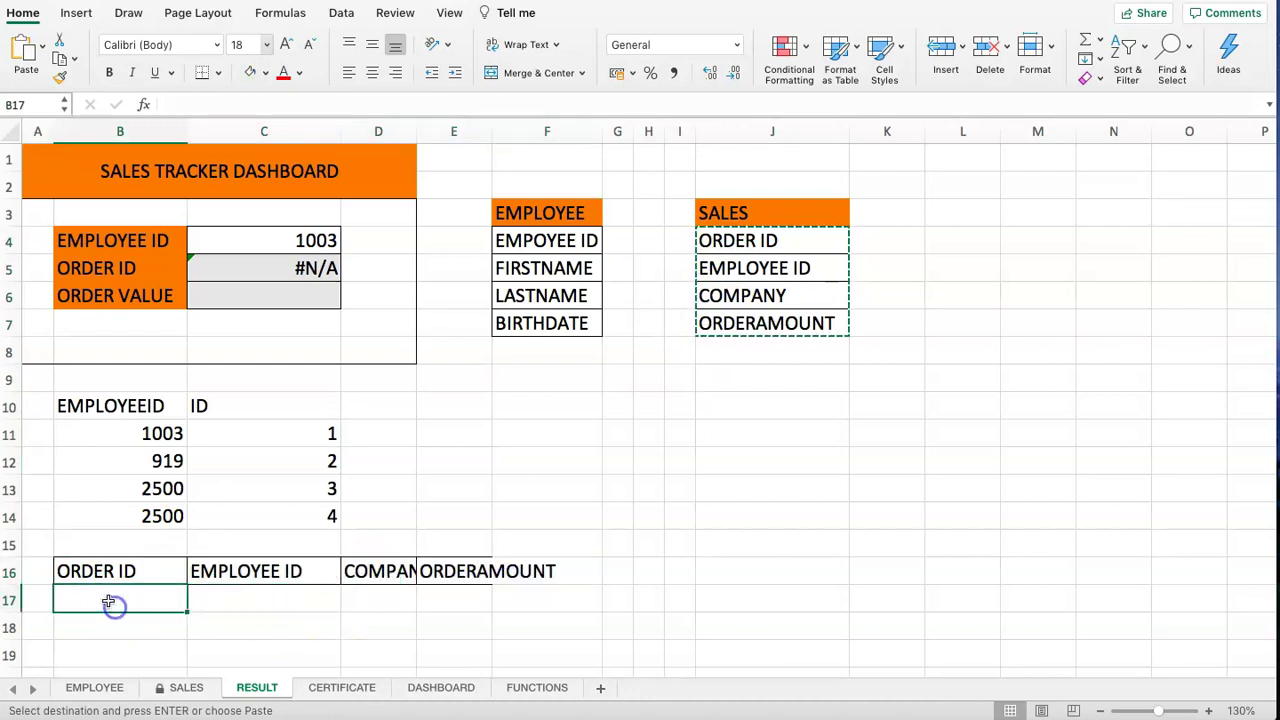
pyautogui.moveTo(171, 569)
pyautogui.mouseDown()
pyautogui.moveTo(246, 569)
pyautogui.moveTo(155, 565)
pyautogui.mouseUp()
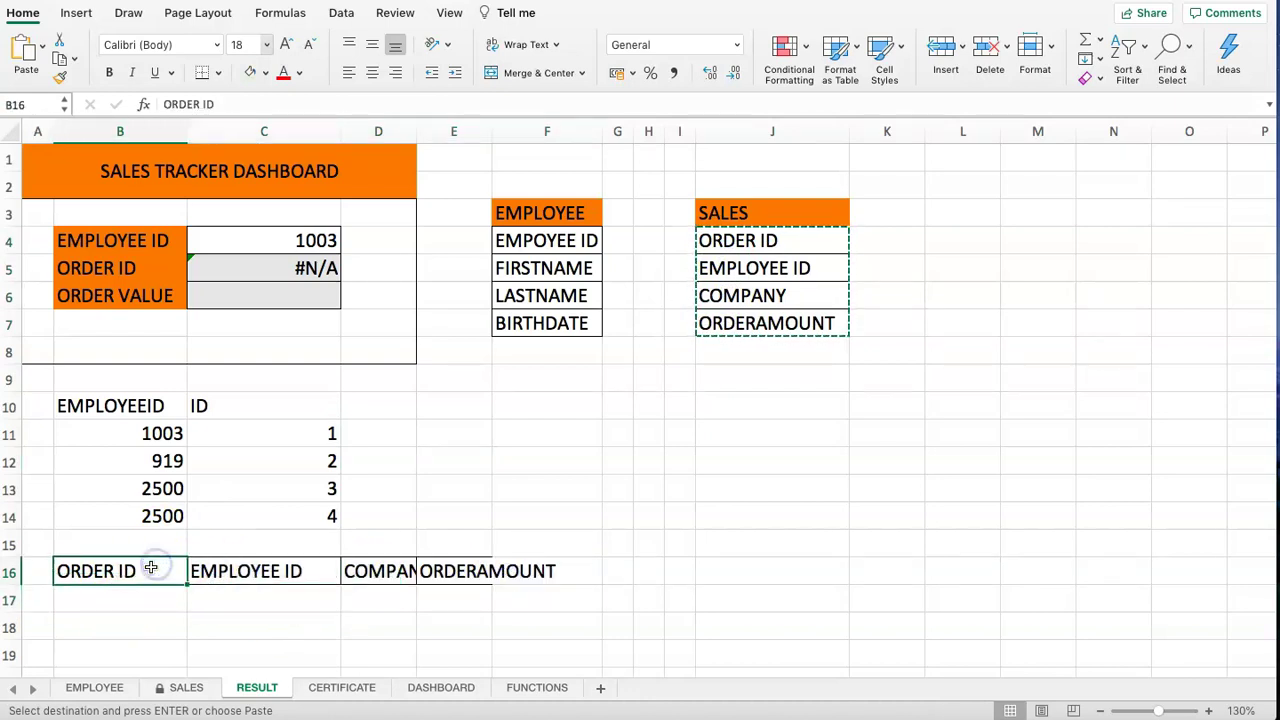
pyautogui.click(251, 404)
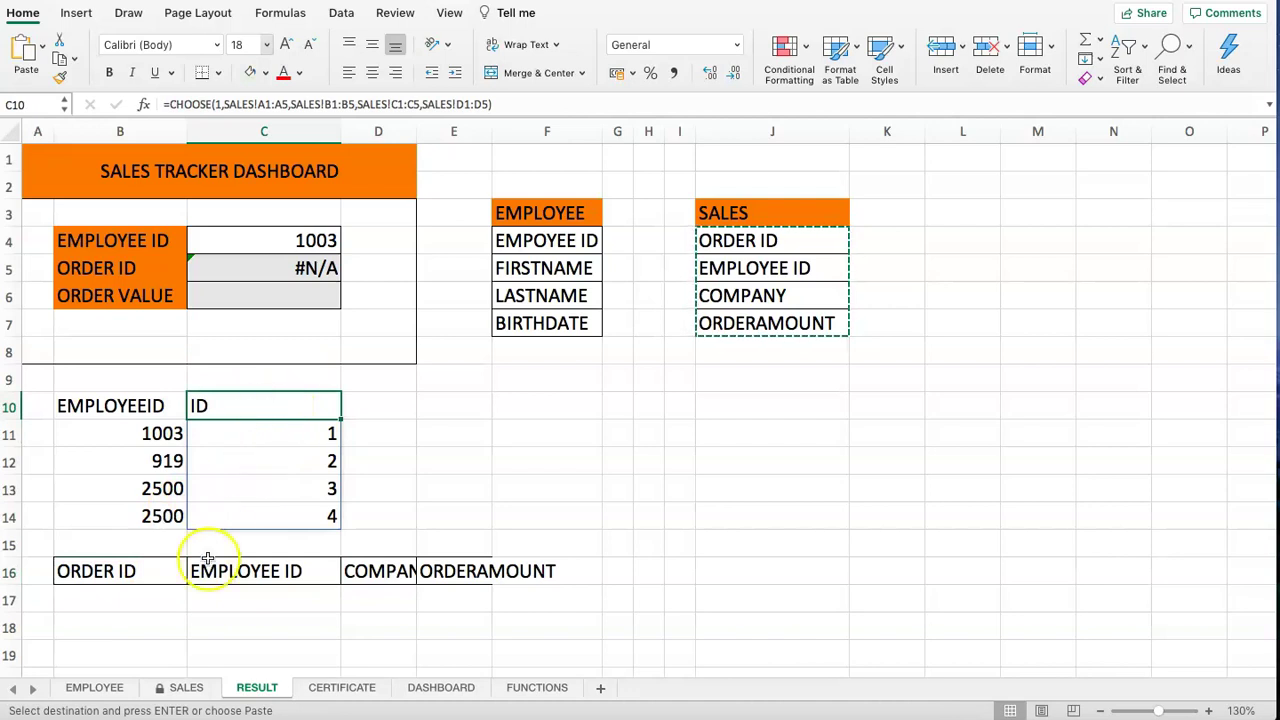
pyautogui.click(143, 601)
pyautogui.write('2')
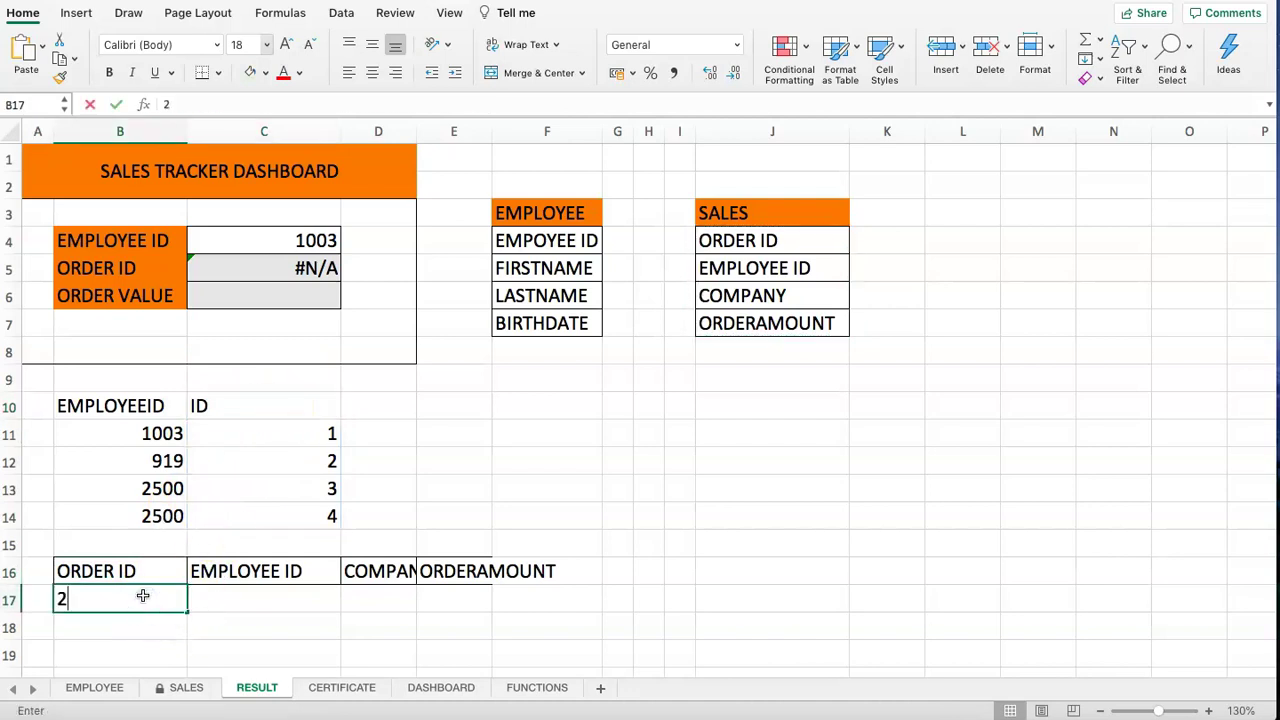
pyautogui.click(222, 604)
pyautogui.write('1')
pyautogui.click(376, 598)
pyautogui.write('3')
pyautogui.click(437, 598)
pyautogui.write('4')
pyautogui.click(326, 632)
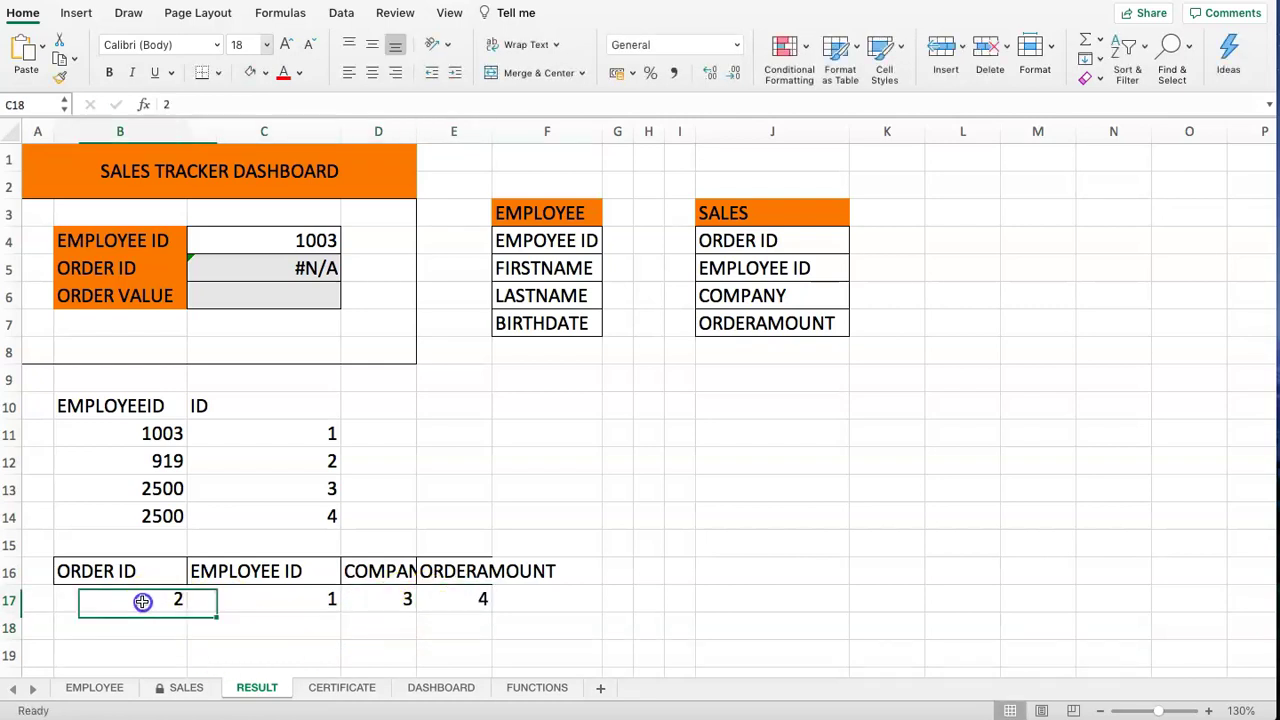
# Change the index number of the CHOOSE formula in B10 to the array {2,1,3,4}.
pyautogui.moveTo(177, 600); pyautogui.dragTo(449, 598)
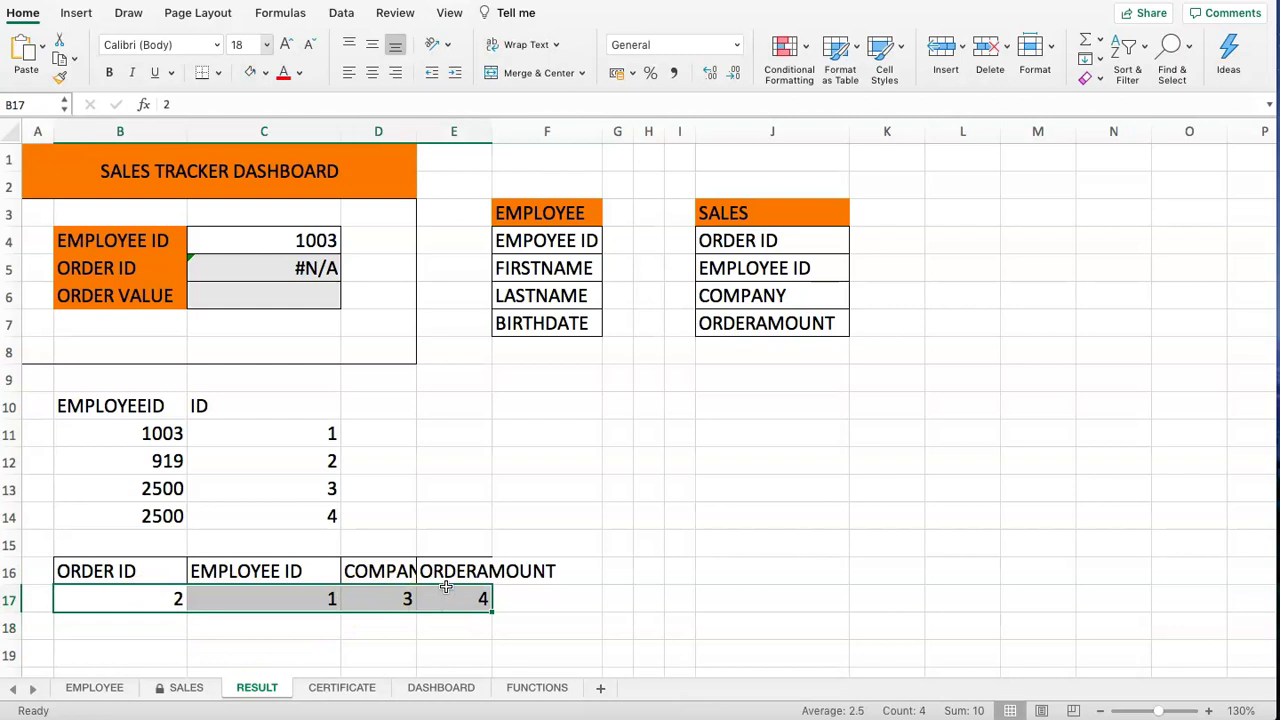
pyautogui.click(151, 406)
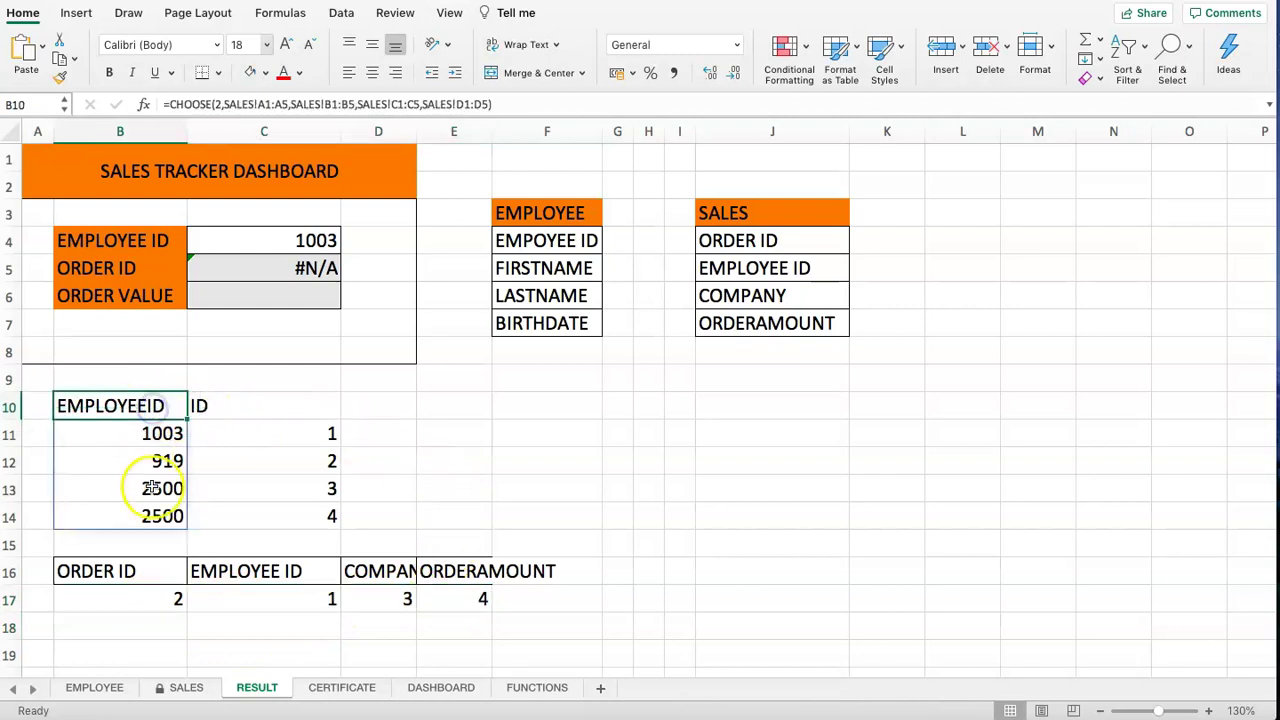
pyautogui.click(215, 104)
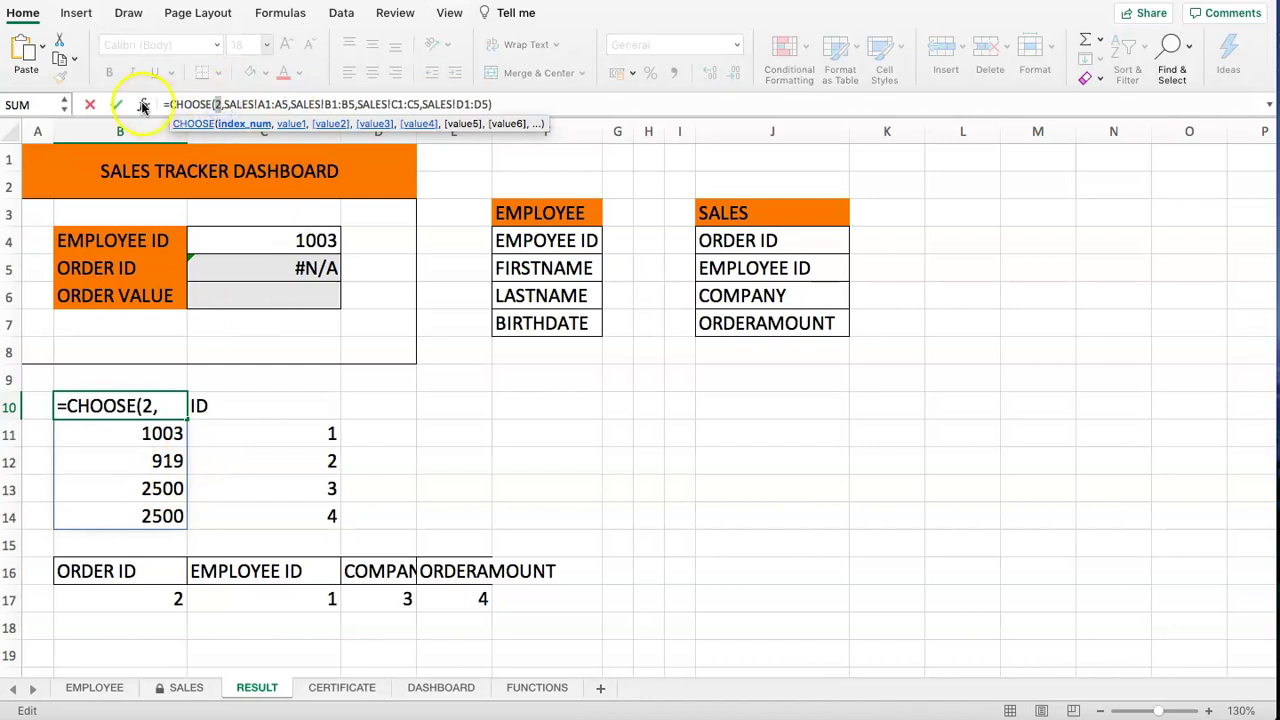
pyautogui.click(143, 104)
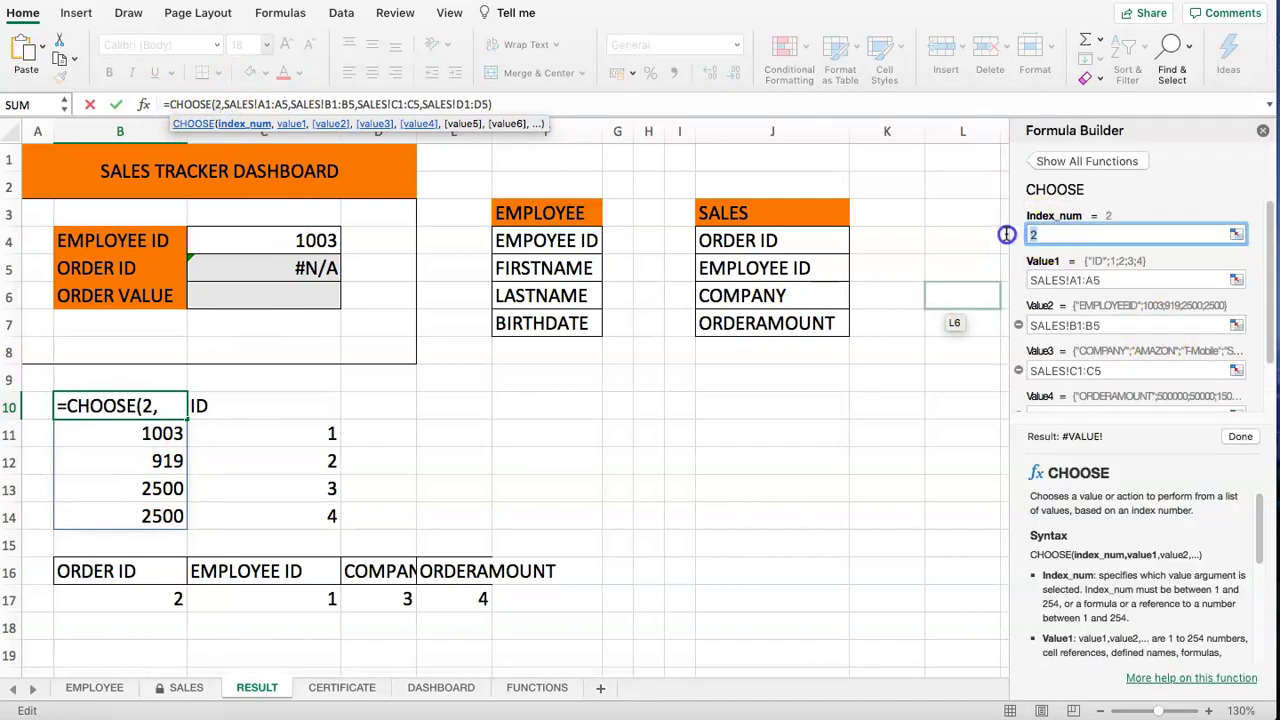
pyautogui.press('BackSpace')
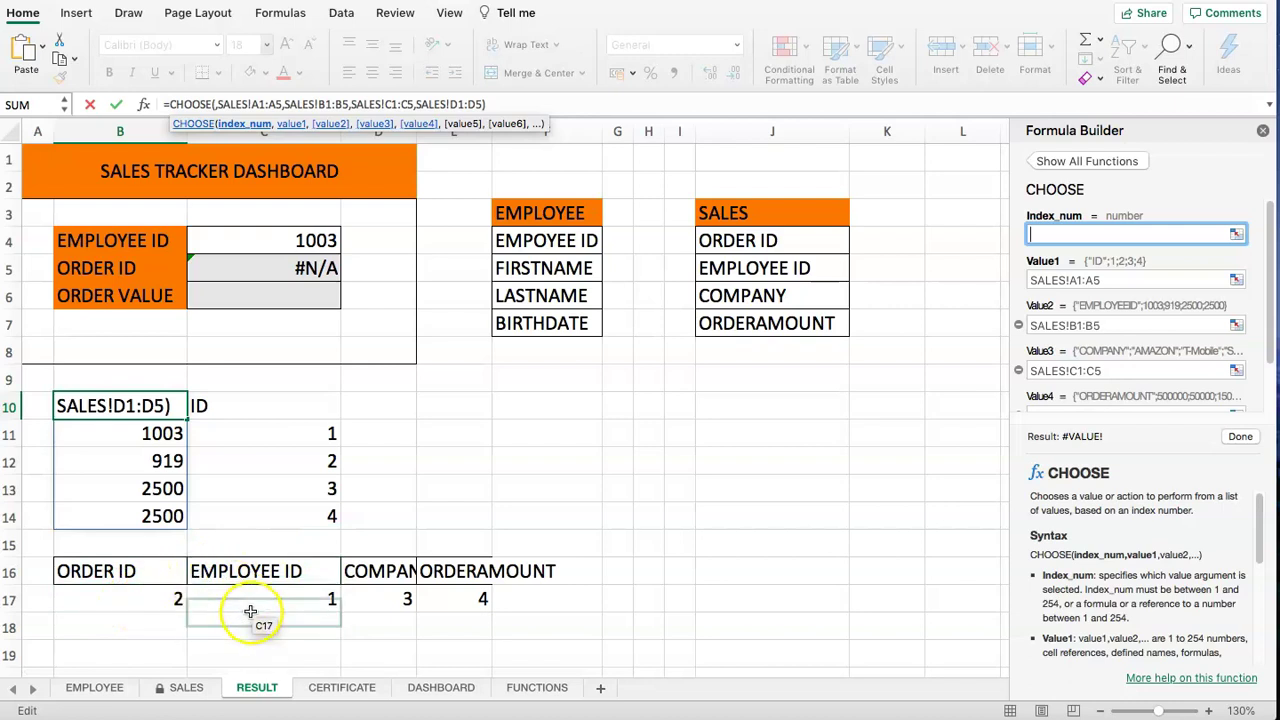
pyautogui.click(204, 610)
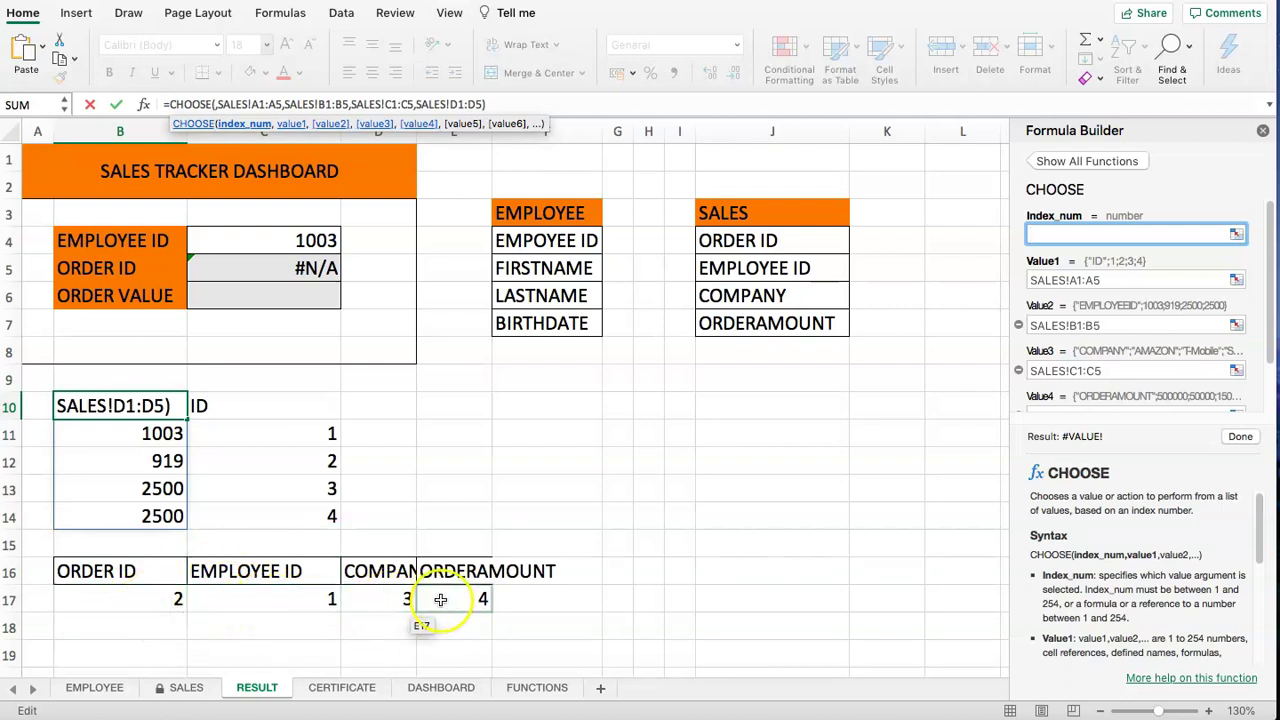
pyautogui.click(1171, 229)
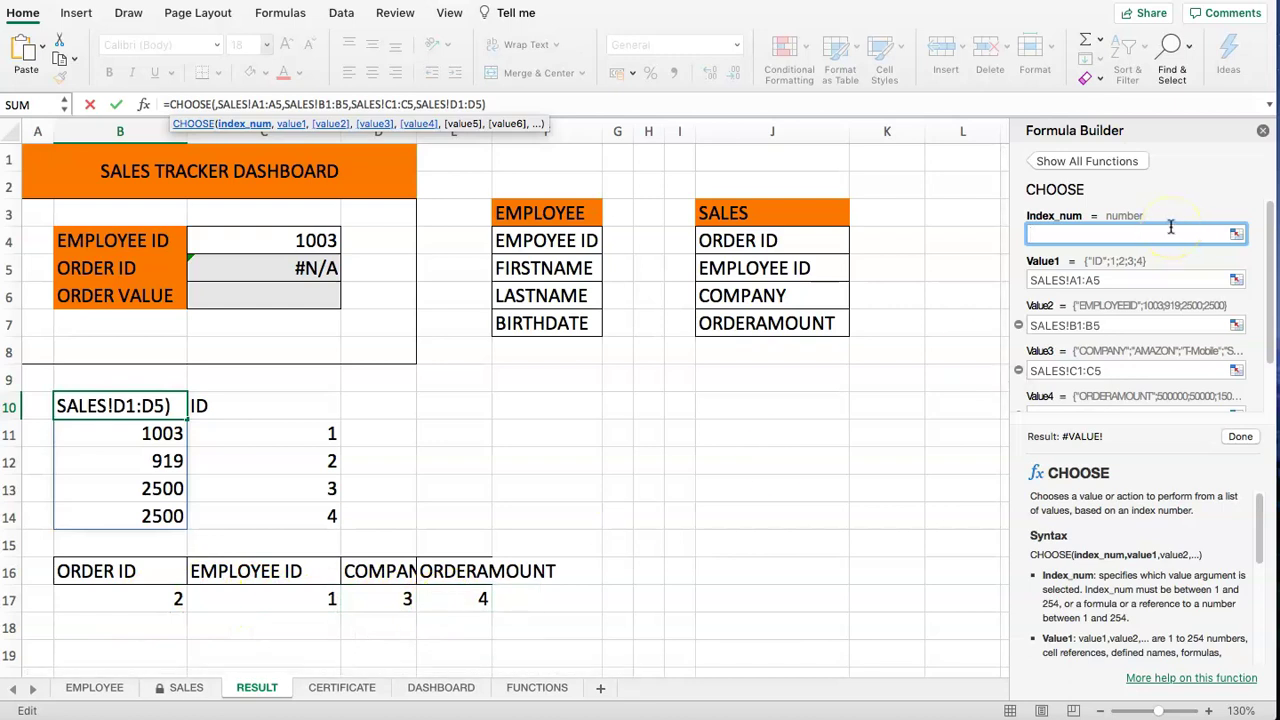
pyautogui.write('{}')
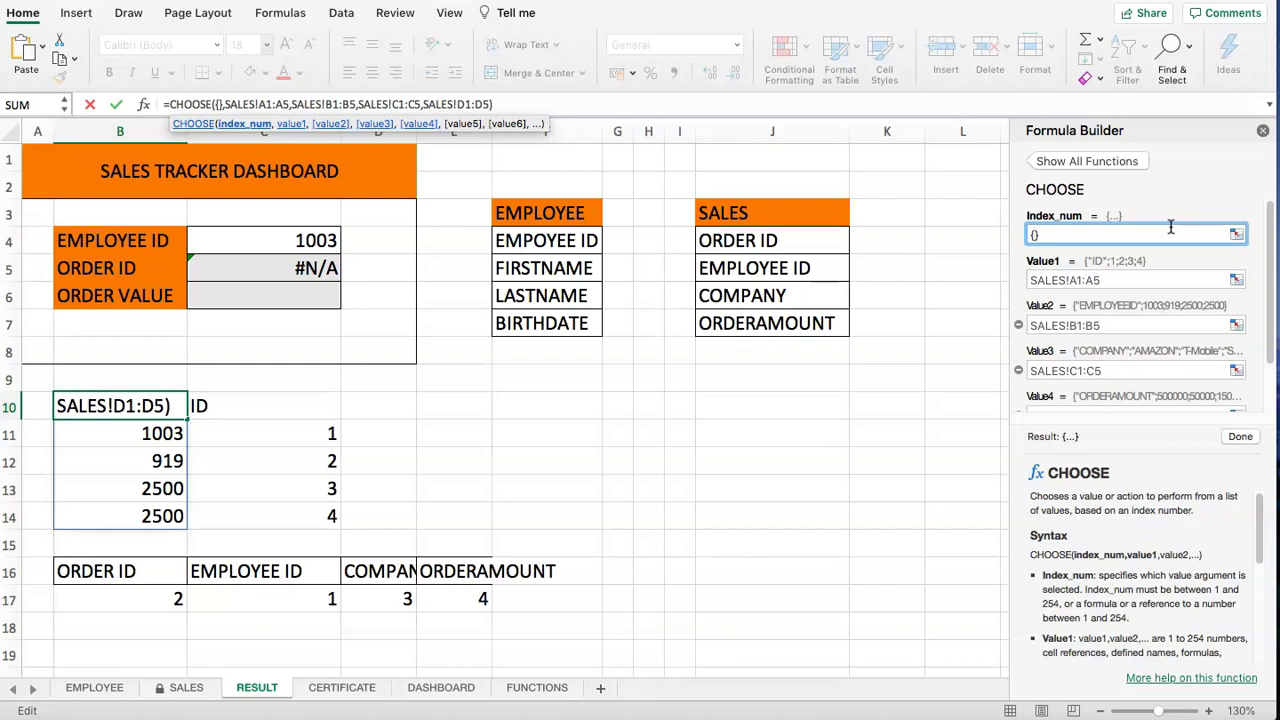
pyautogui.write('2')
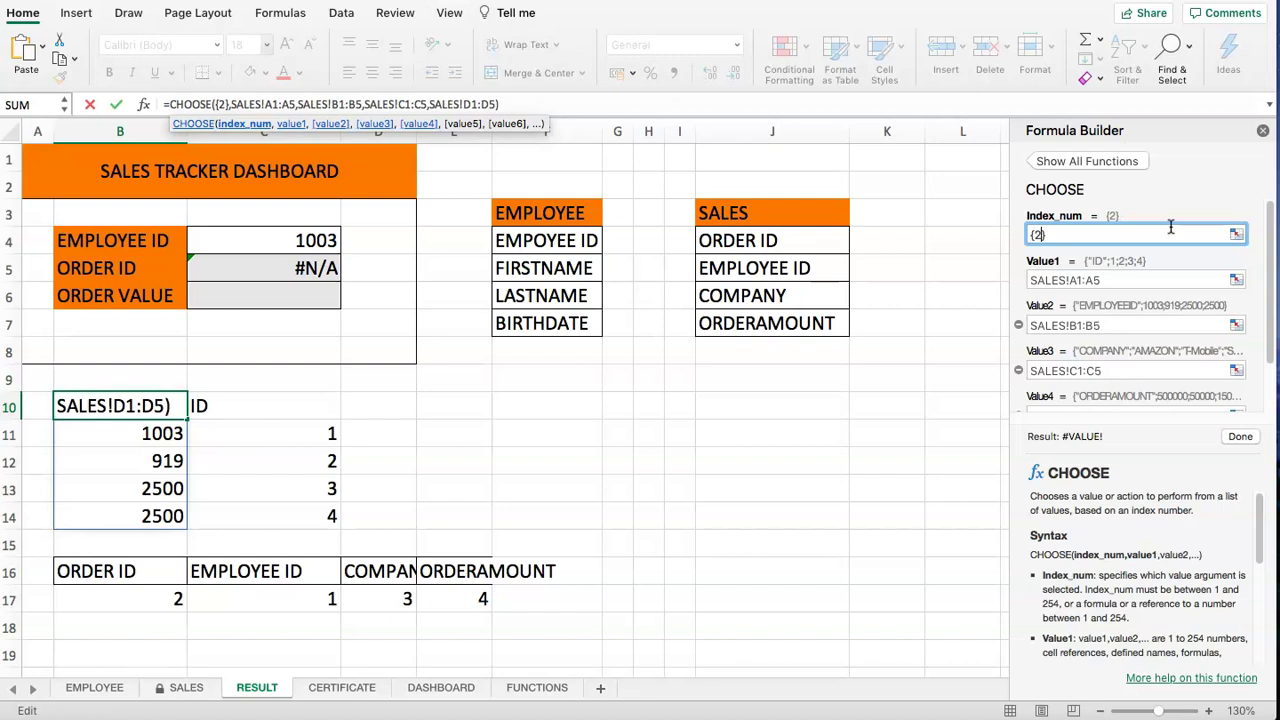
pyautogui.write(',1')
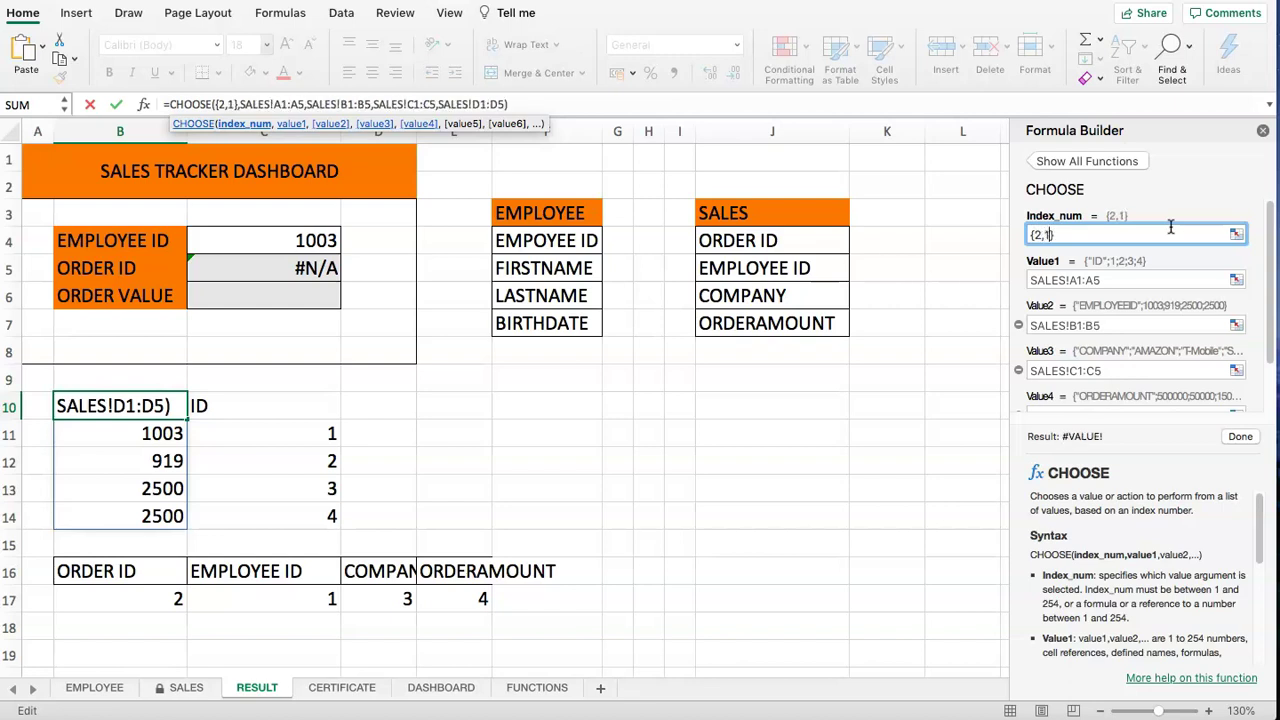
pyautogui.write(',3,4')
pyautogui.press('Return')
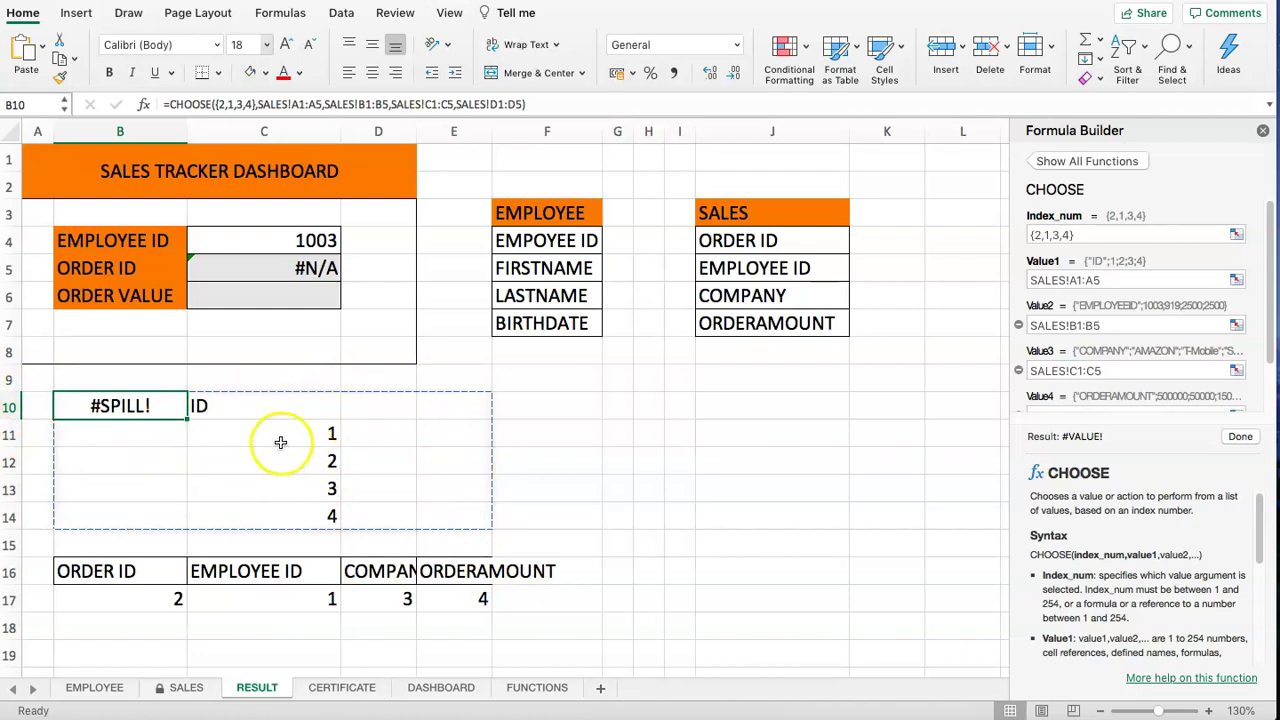
# Clear the second CHOOSE formula from C10 and the helper headers and index numbers from B16:E17.
pyautogui.click(297, 412)
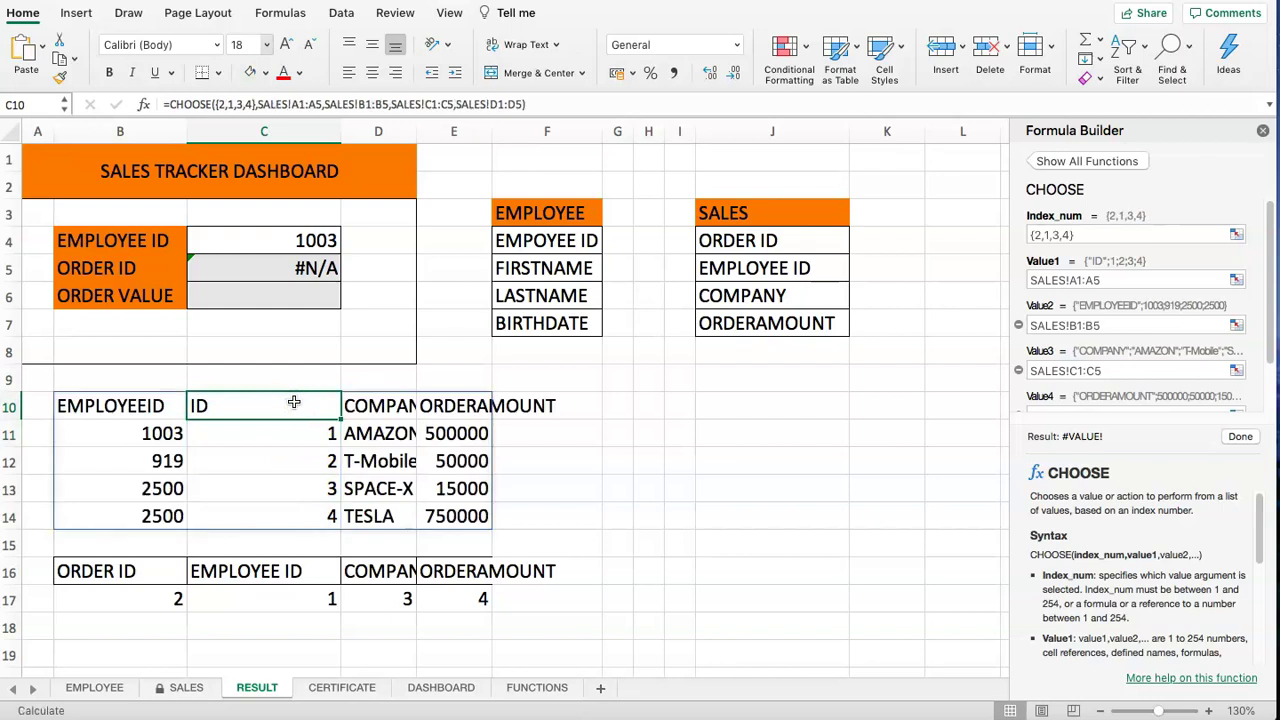
pyautogui.moveTo(252, 482)
pyautogui.mouseDown()
pyautogui.moveTo(246, 494)
pyautogui.moveTo(232, 474)
pyautogui.mouseUp()
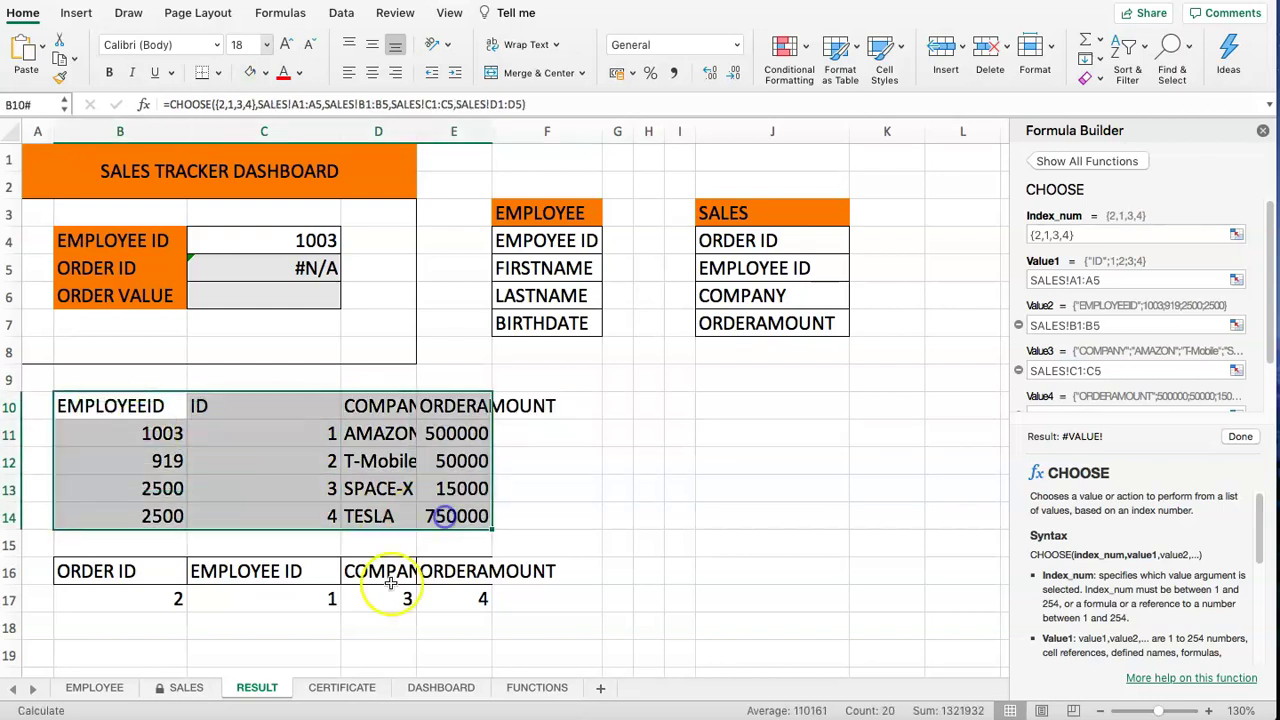
pyautogui.click(362, 605)
pyautogui.moveTo(71, 563); pyautogui.dragTo(459, 585)
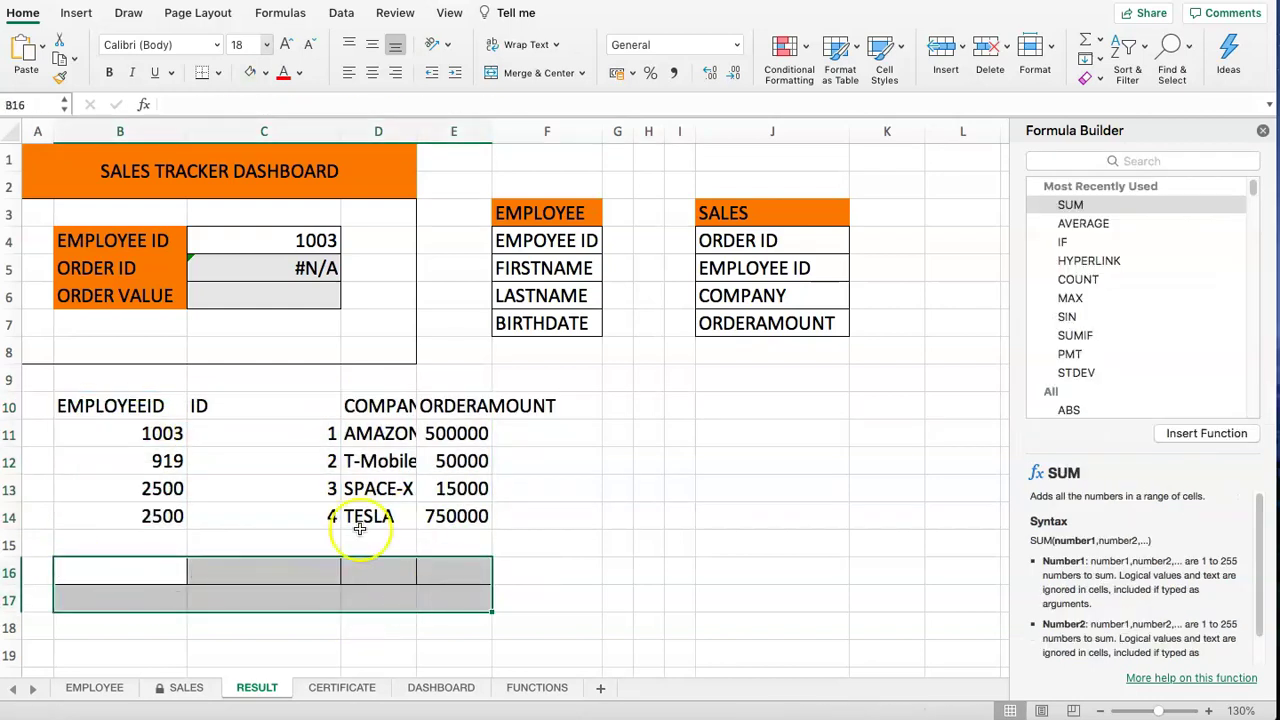
pyautogui.click(362, 518)
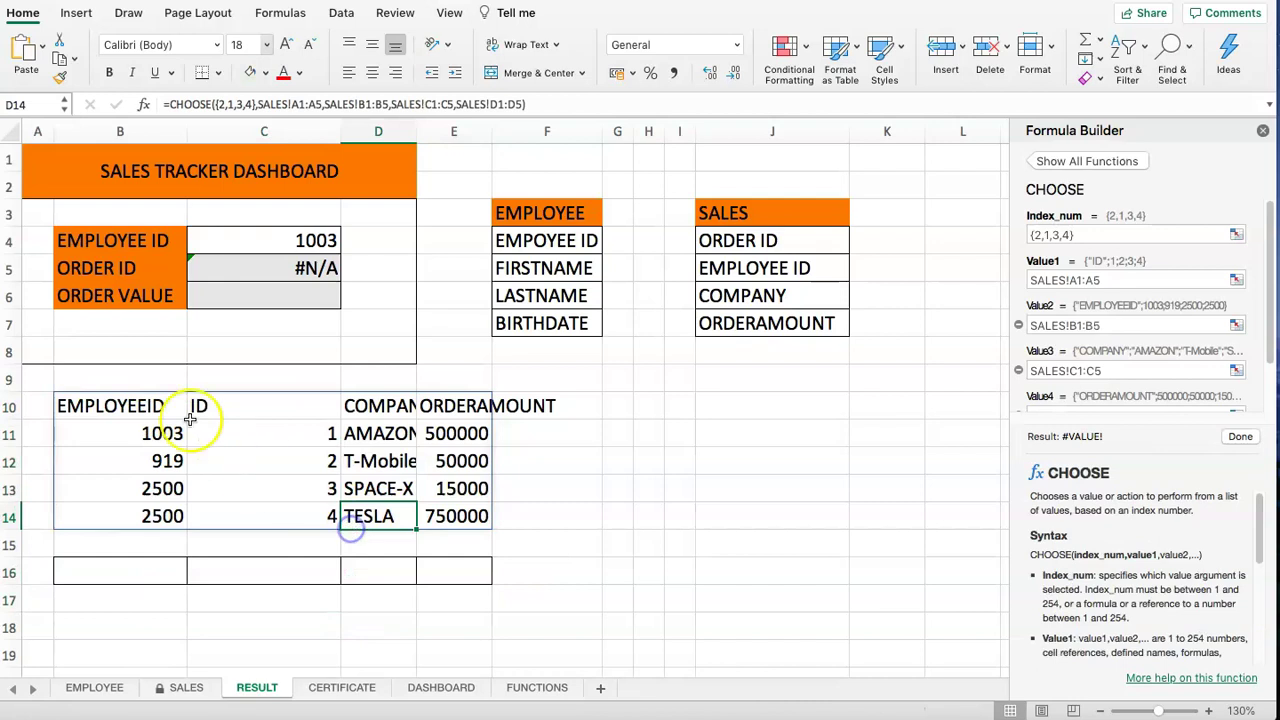
pyautogui.click(157, 375)
# Clear the ORDER ID formula in C5 and start a new one with =VLOOK(.
pyautogui.click(289, 273)
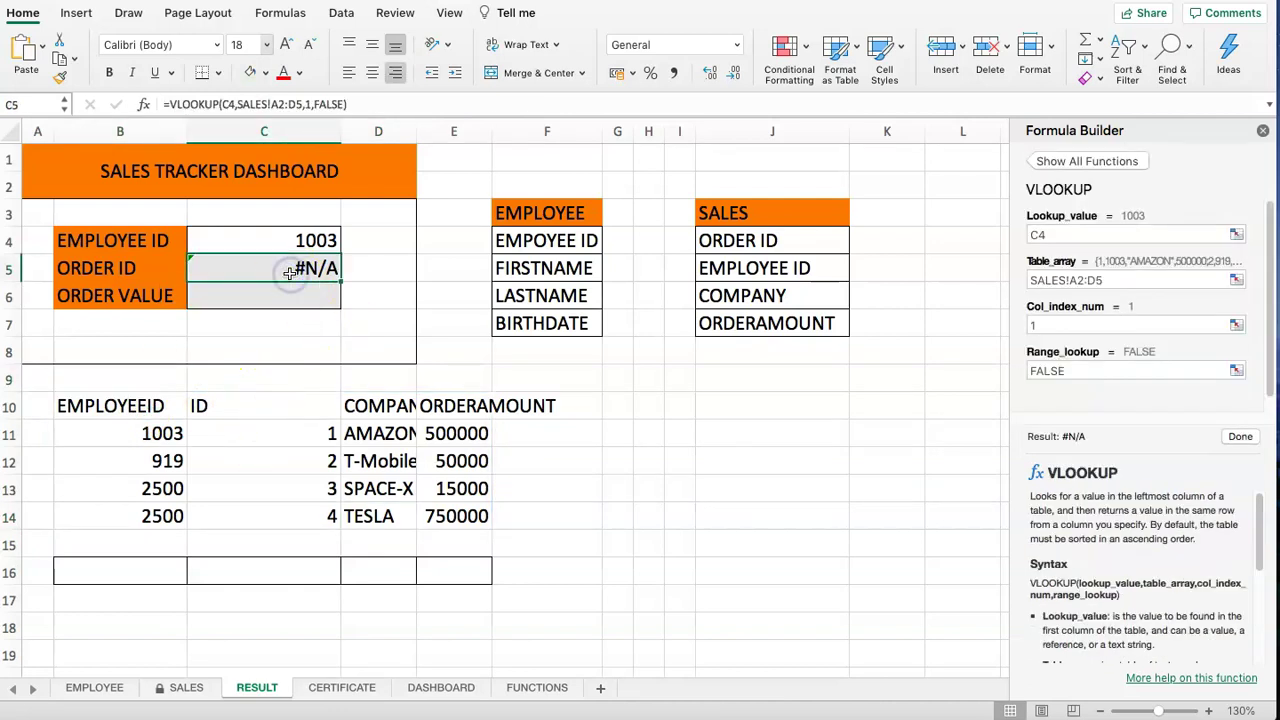
pyautogui.press('BackSpace')
pyautogui.write('=VLOOK(')
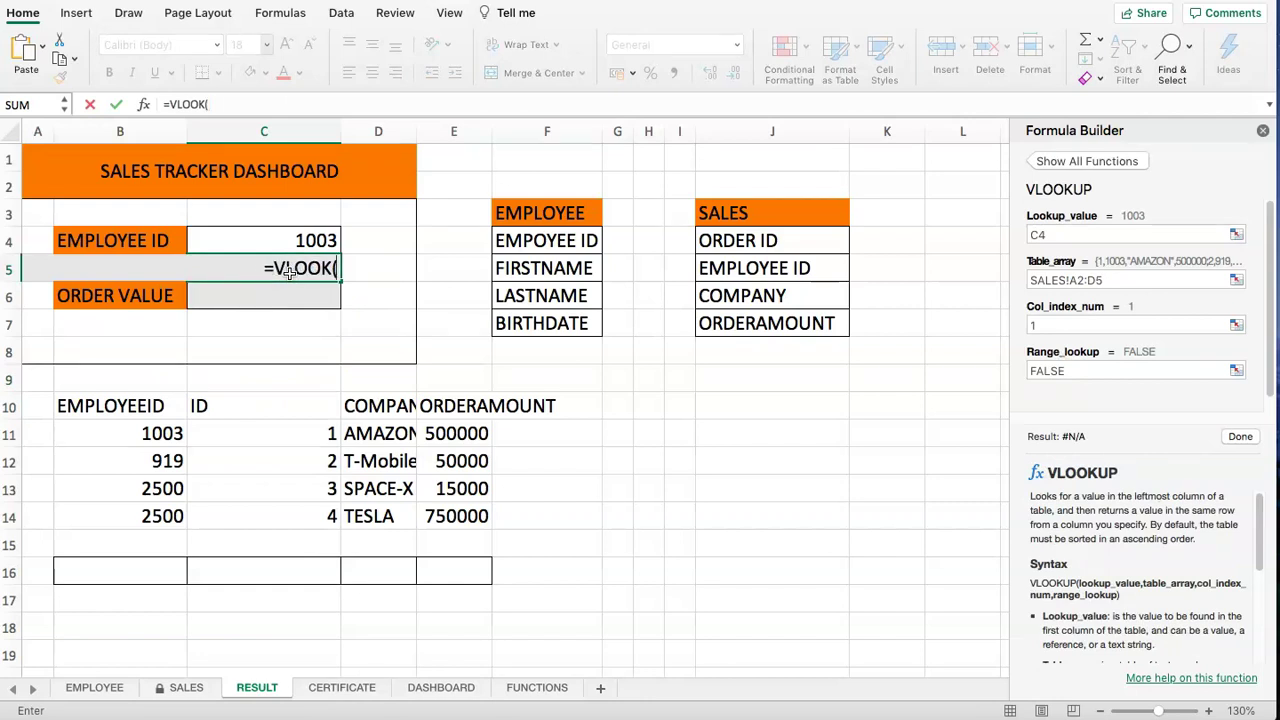
pyautogui.moveTo(108, 430); pyautogui.dragTo(327, 437)
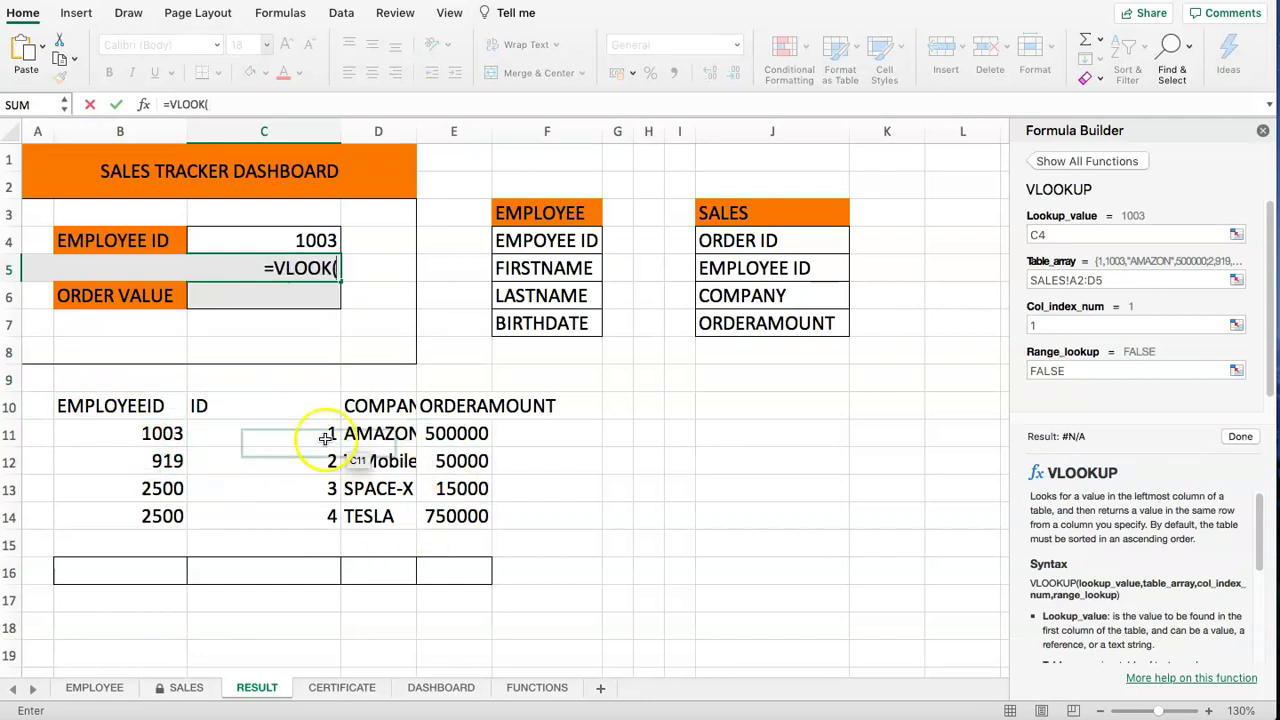
pyautogui.moveTo(94, 414); pyautogui.dragTo(342, 490)
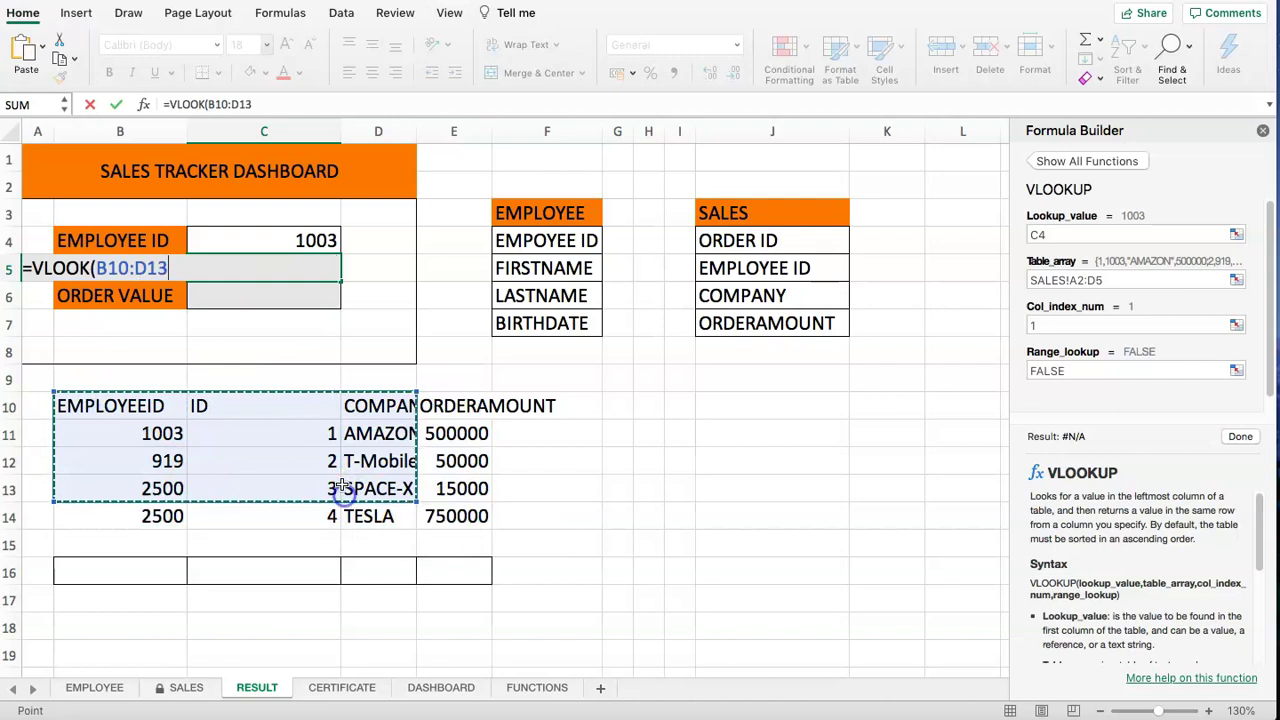
pyautogui.press('BackSpace')
pyautogui.press('BackSpace')
pyautogui.press('BackSpace')
pyautogui.press('BackSpace')
pyautogui.press('BackSpace')
pyautogui.press('BackSpace')
pyautogui.press('BackSpace')
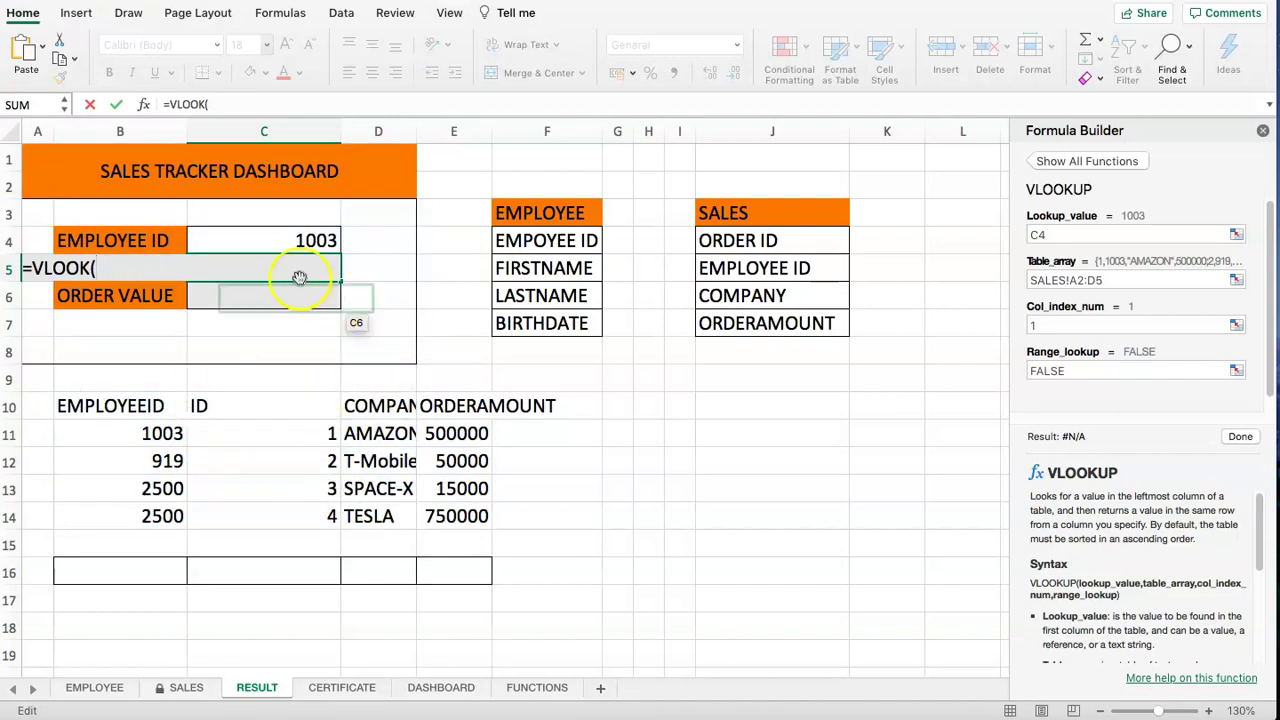
# Complete the C5 formula with lookup value C4, table array B10#, column index 2 and FALSE.
pyautogui.click(273, 243)
pyautogui.write(',')
pyautogui.moveTo(128, 408); pyautogui.dragTo(456, 517)
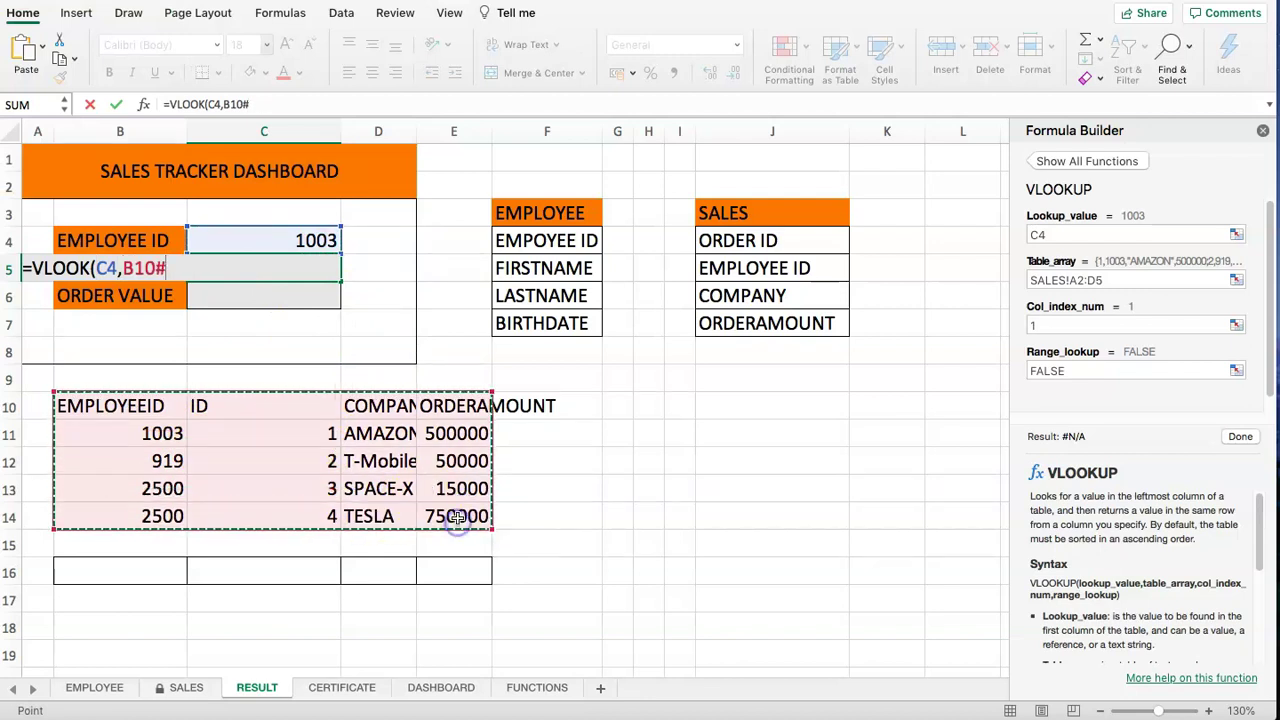
pyautogui.write(',')
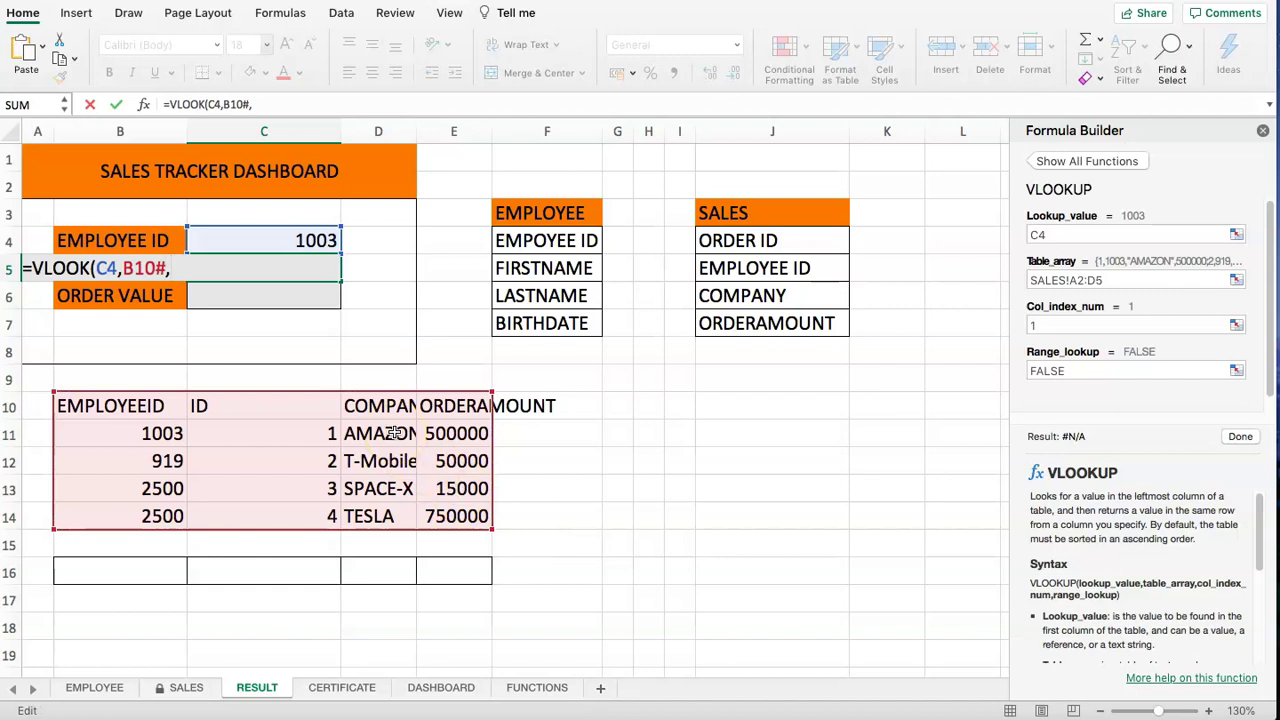
pyautogui.click(260, 101)
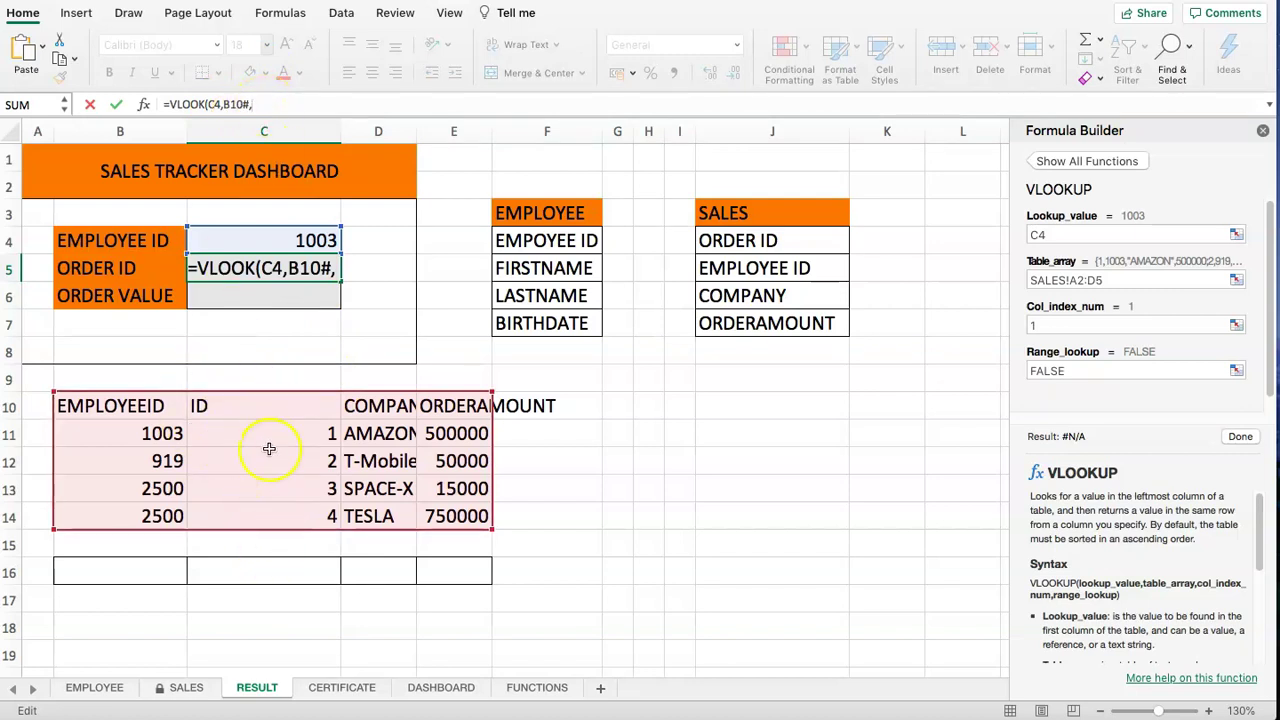
pyautogui.write('2')
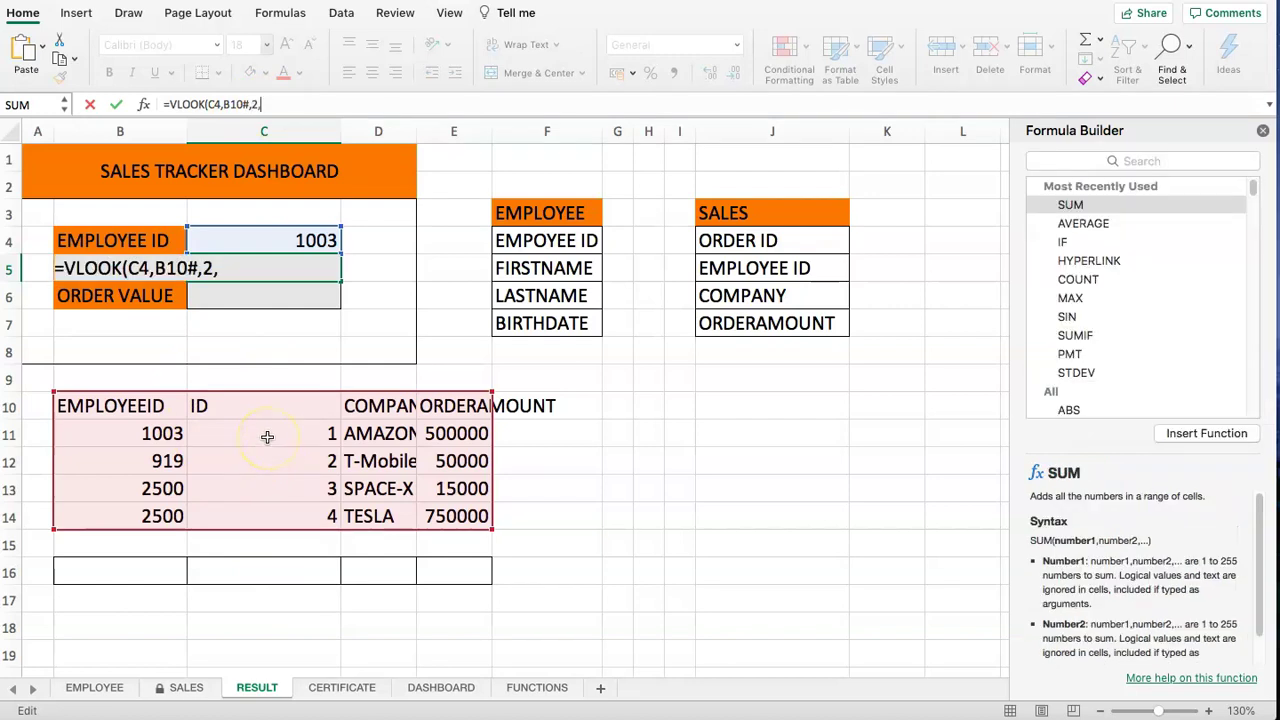
pyautogui.write(',FALSE')
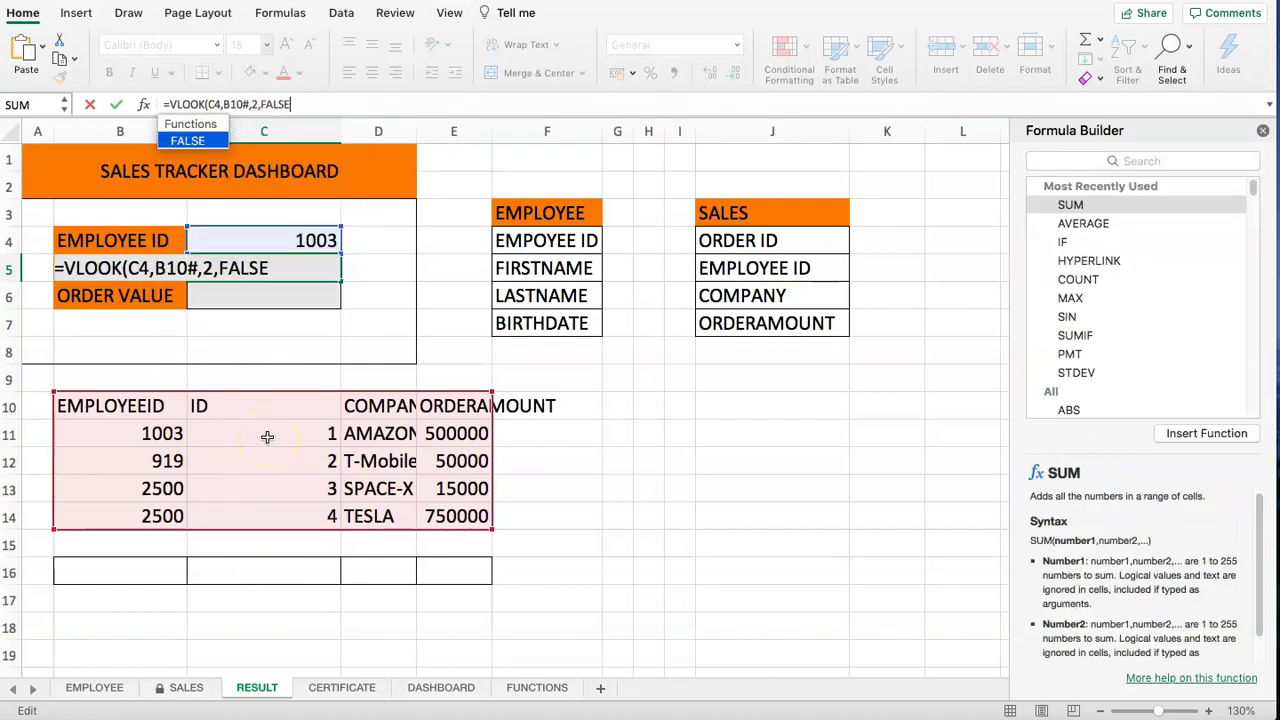
pyautogui.write(')')
pyautogui.press('Return')
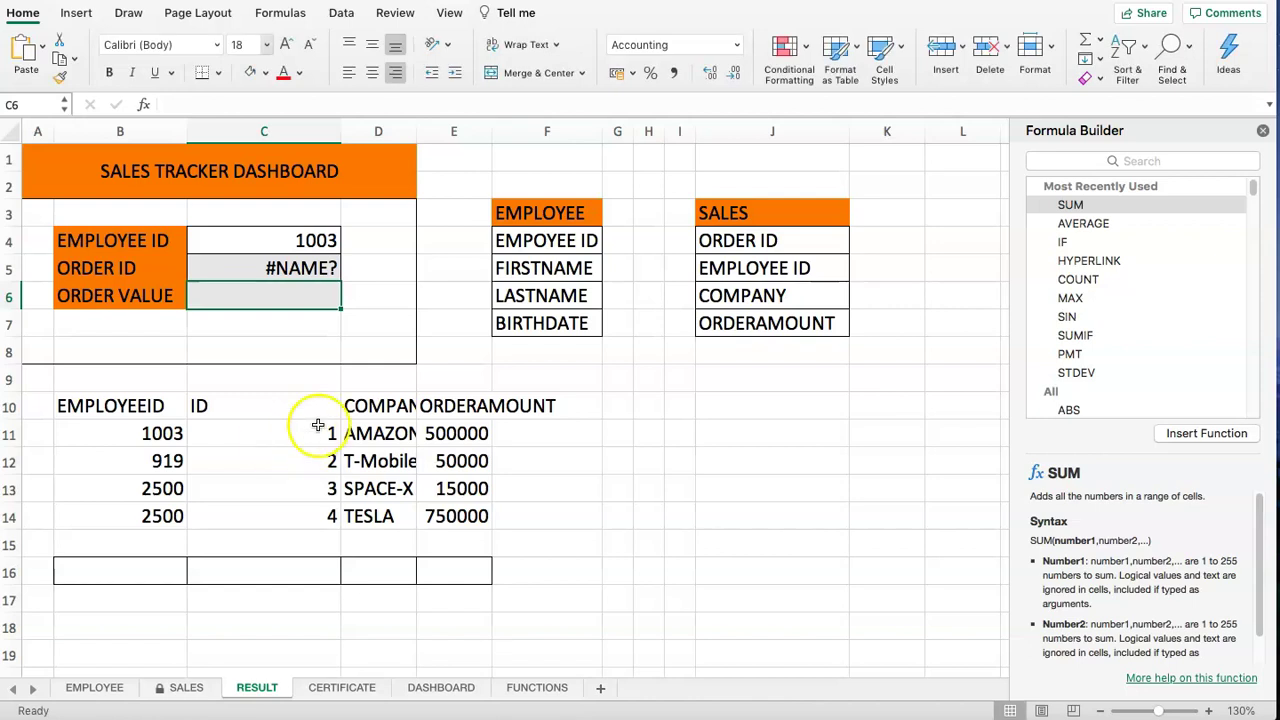
# Copy the whole CHOOSE expression, without the equals sign, from the formula in B10.
pyautogui.click(303, 272)
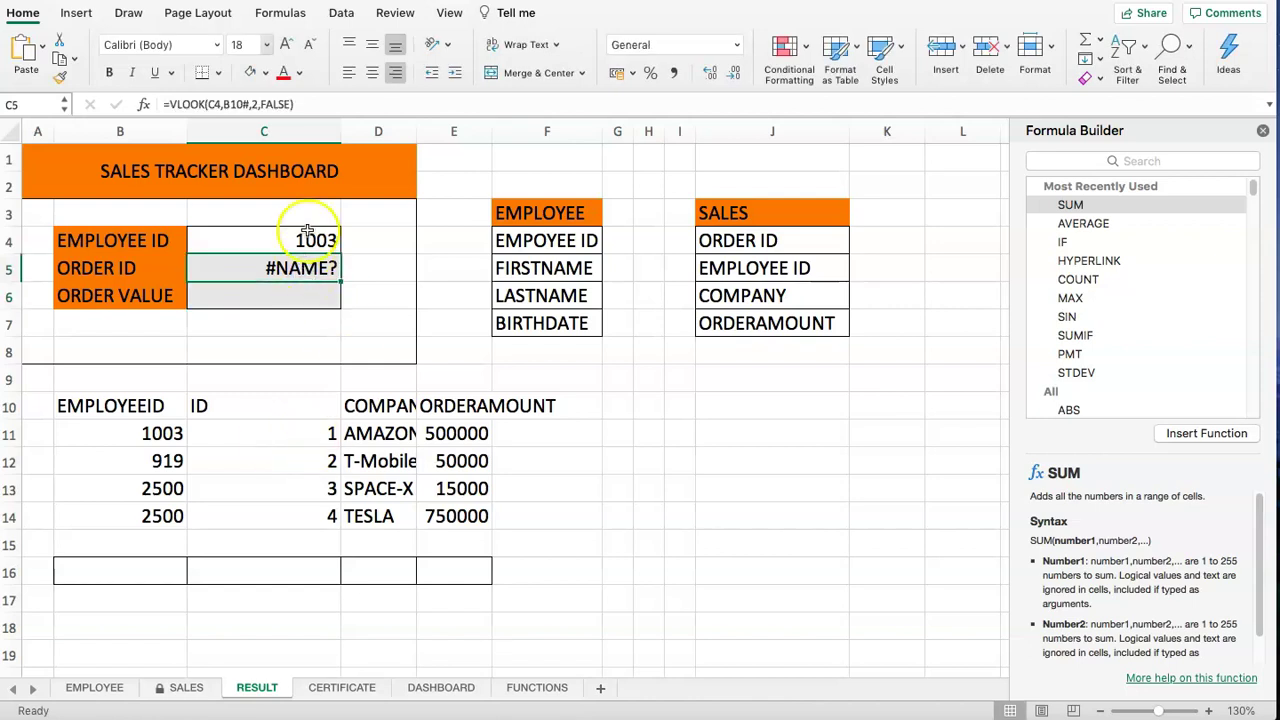
pyautogui.click(95, 410)
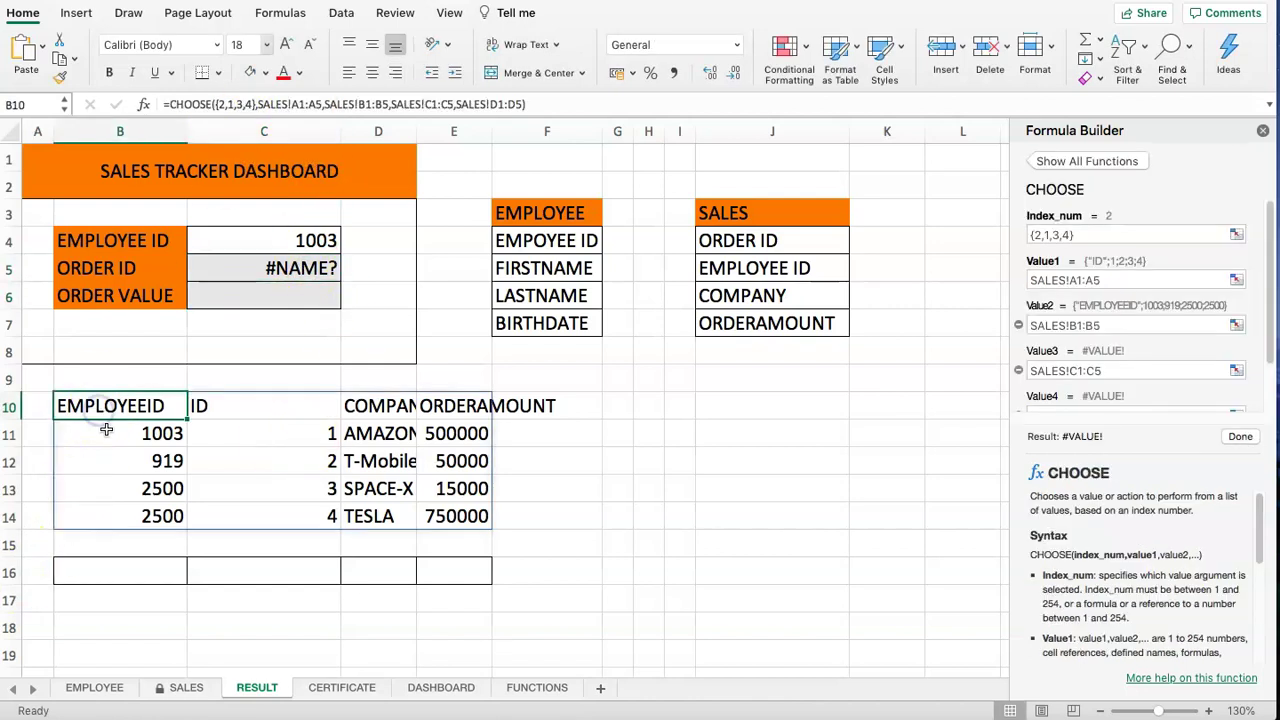
pyautogui.click(545, 107)
pyautogui.moveTo(545, 107); pyautogui.dragTo(168, 104)
pyautogui.press('super+c')
pyautogui.press('Escape')
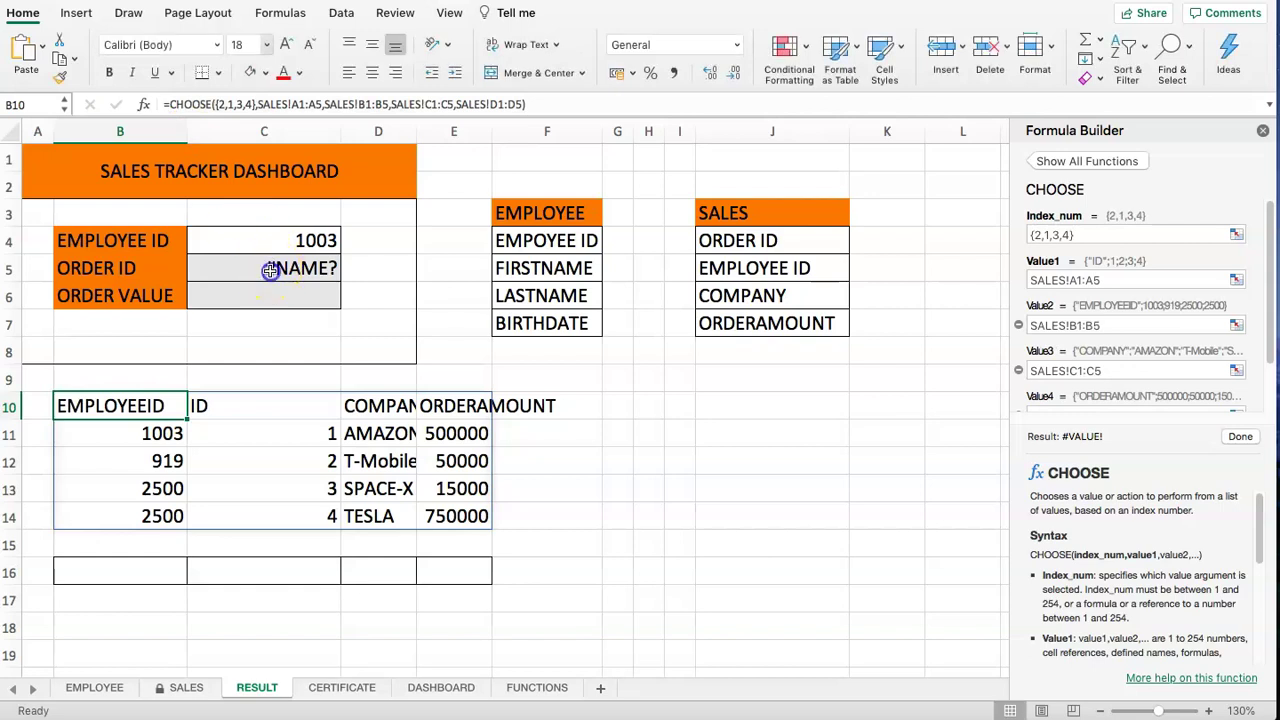
# Replace the B10# table array in the C5 lookup formula with the copied CHOOSE expression.
pyautogui.click(272, 266)
pyautogui.click(243, 104)
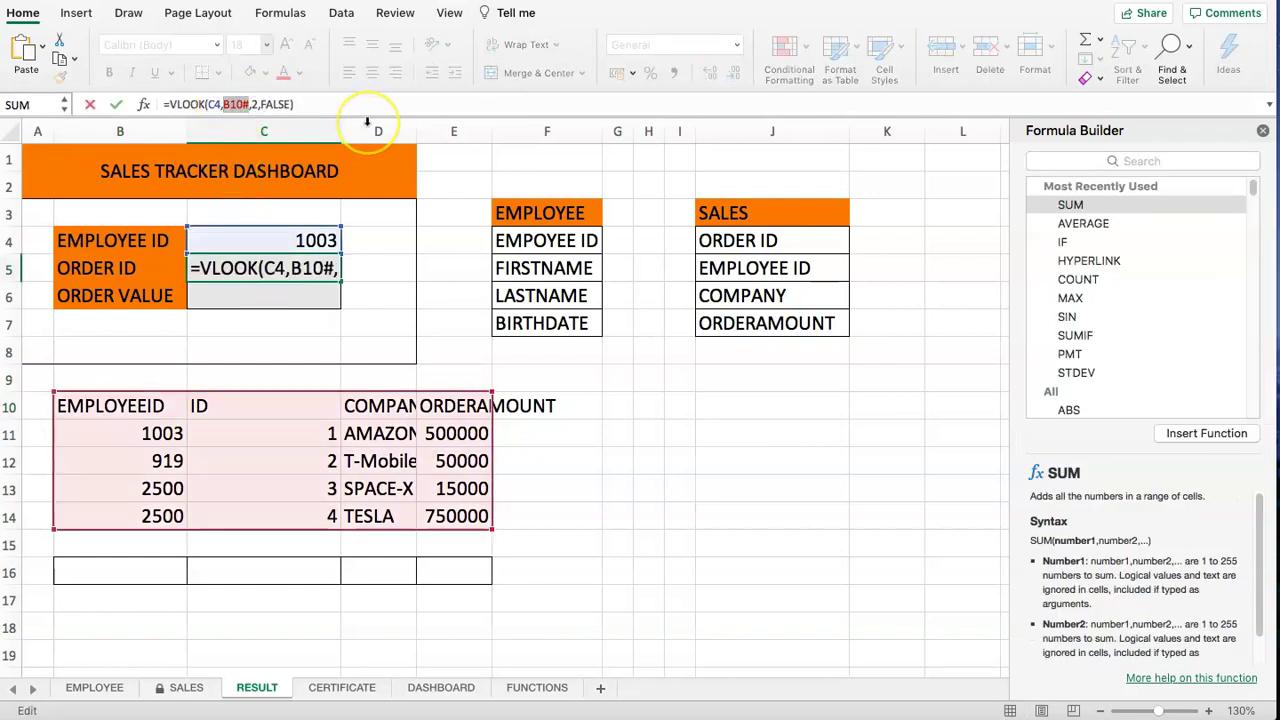
pyautogui.press('BackSpace')
pyautogui.press('super+v')
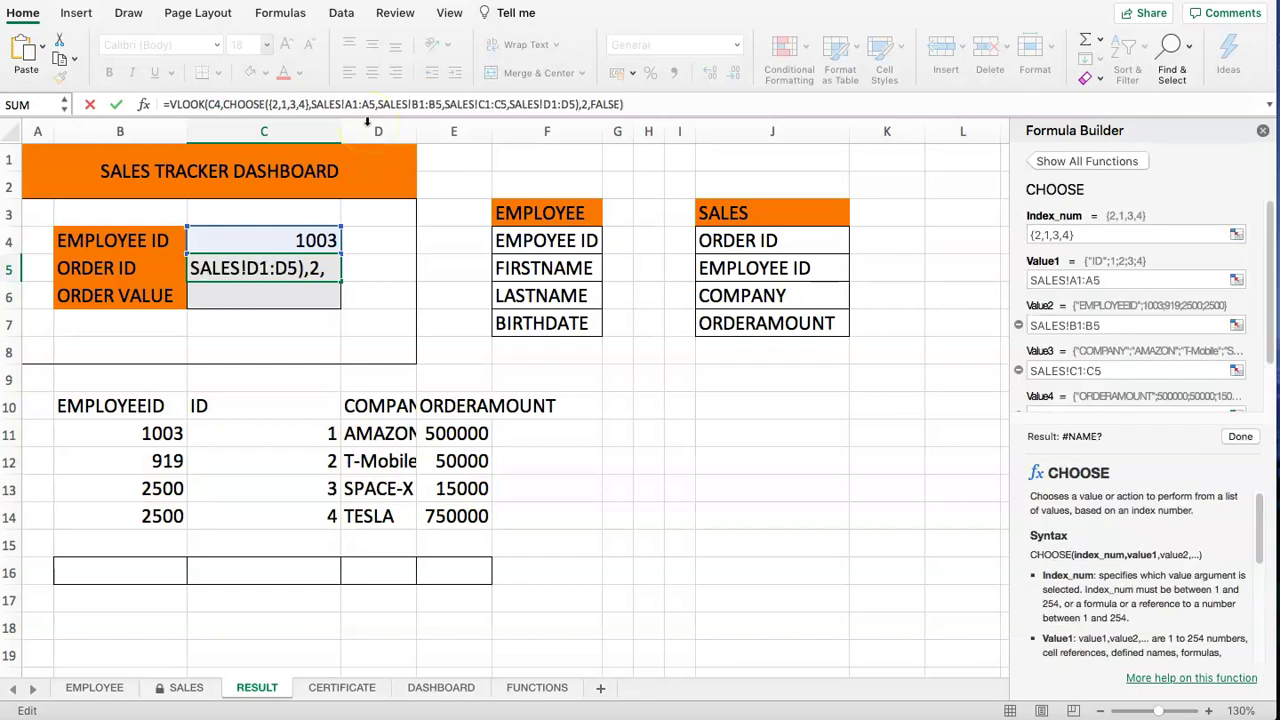
pyautogui.press('Return')
# Correct the function name in the C5 ORDER ID formula from VLOOK to VLOOKUP and confirm the formula.
pyautogui.click(282, 266)
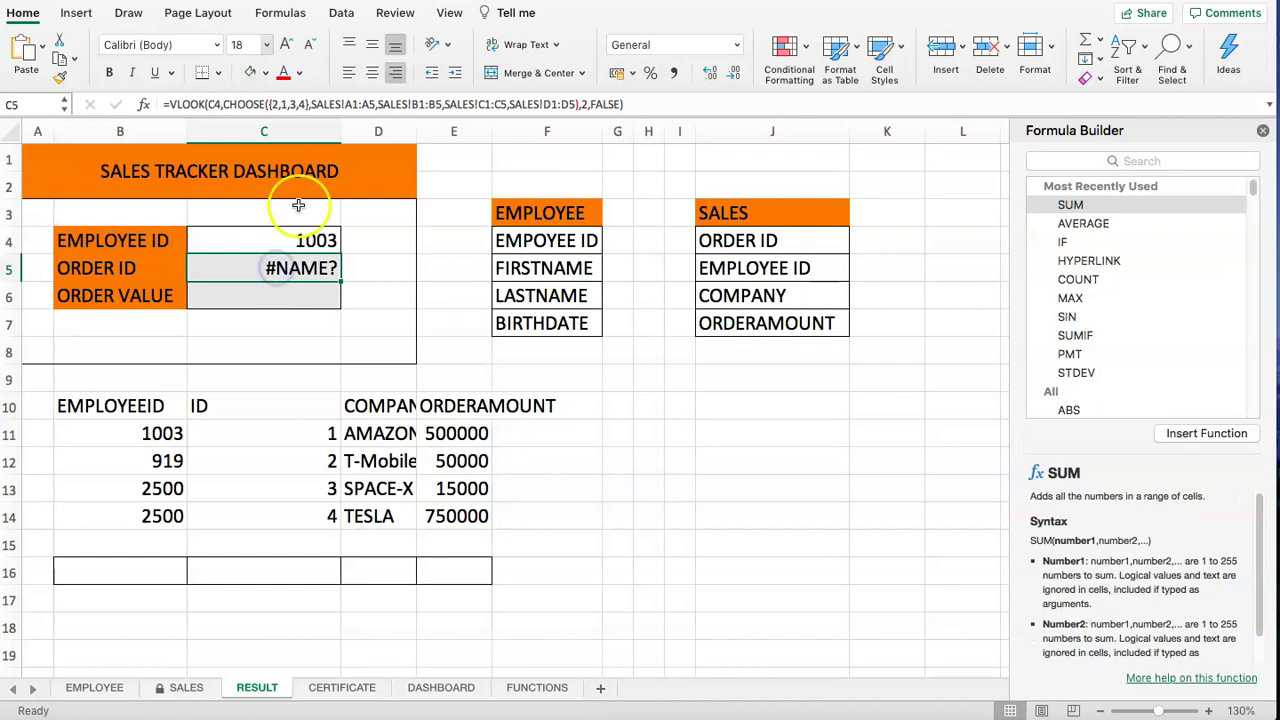
pyautogui.click(226, 104)
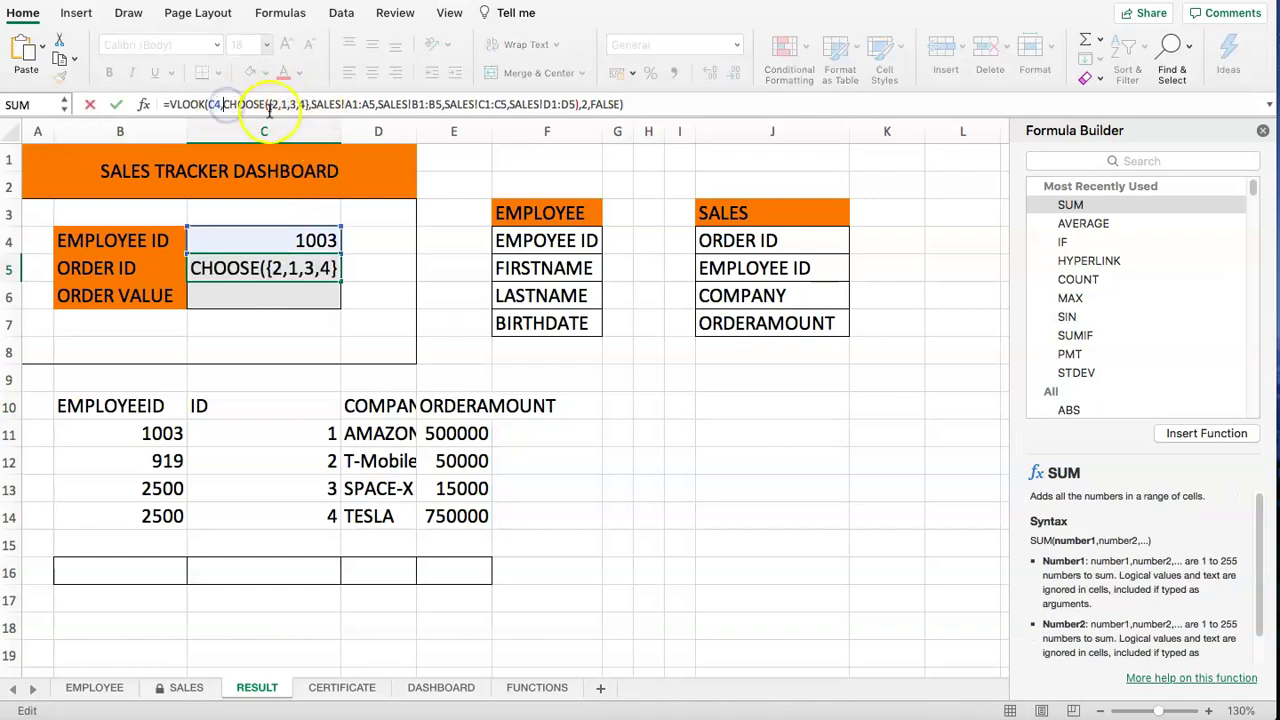
pyautogui.click(311, 104)
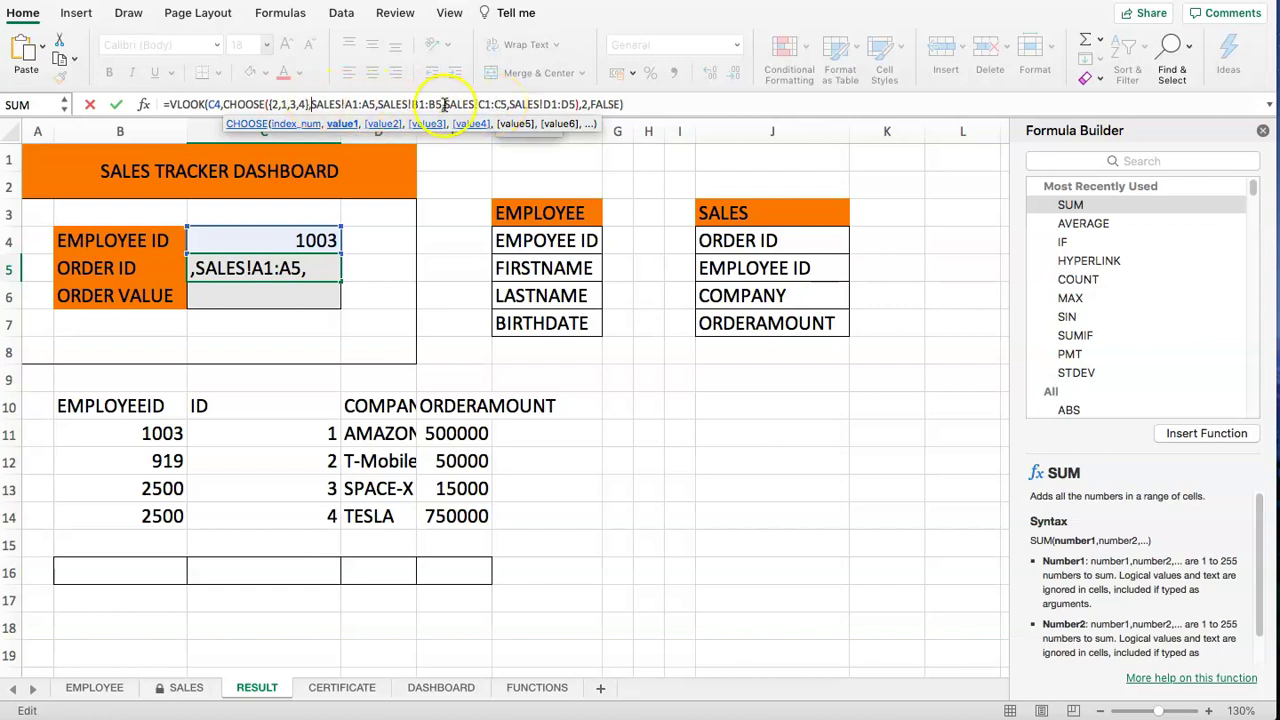
pyautogui.click(582, 104)
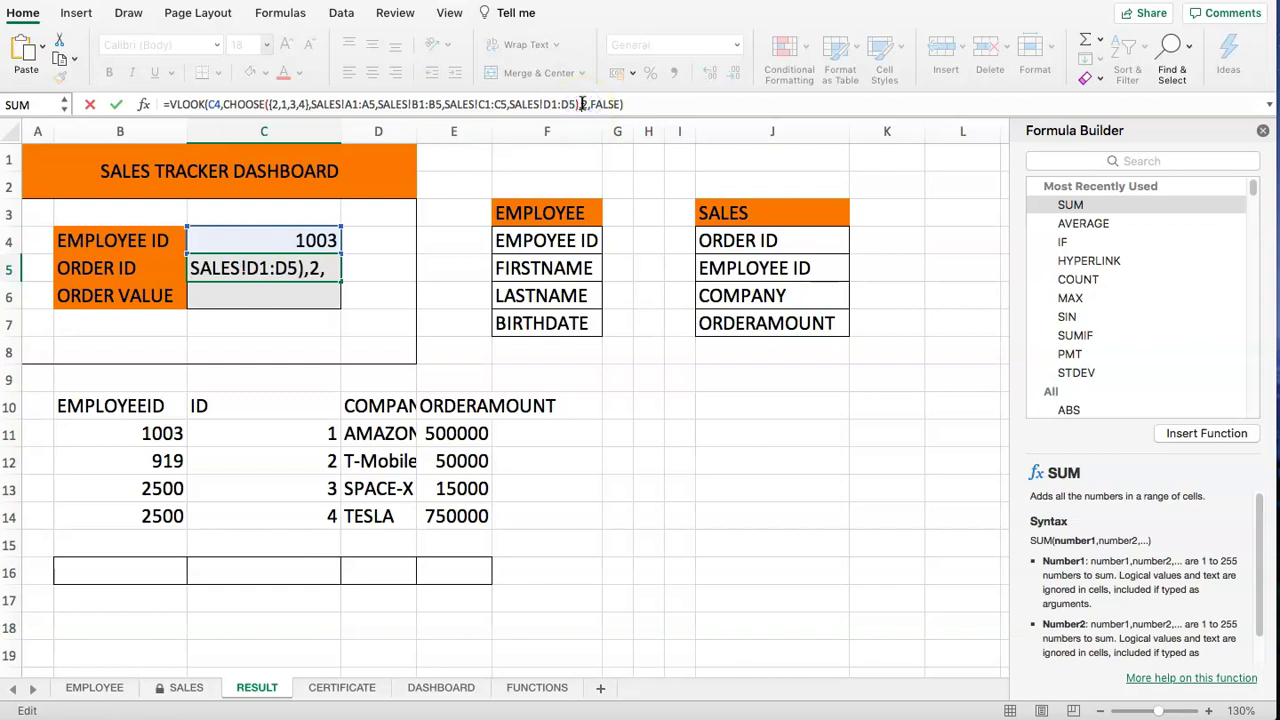
pyautogui.click(204, 104)
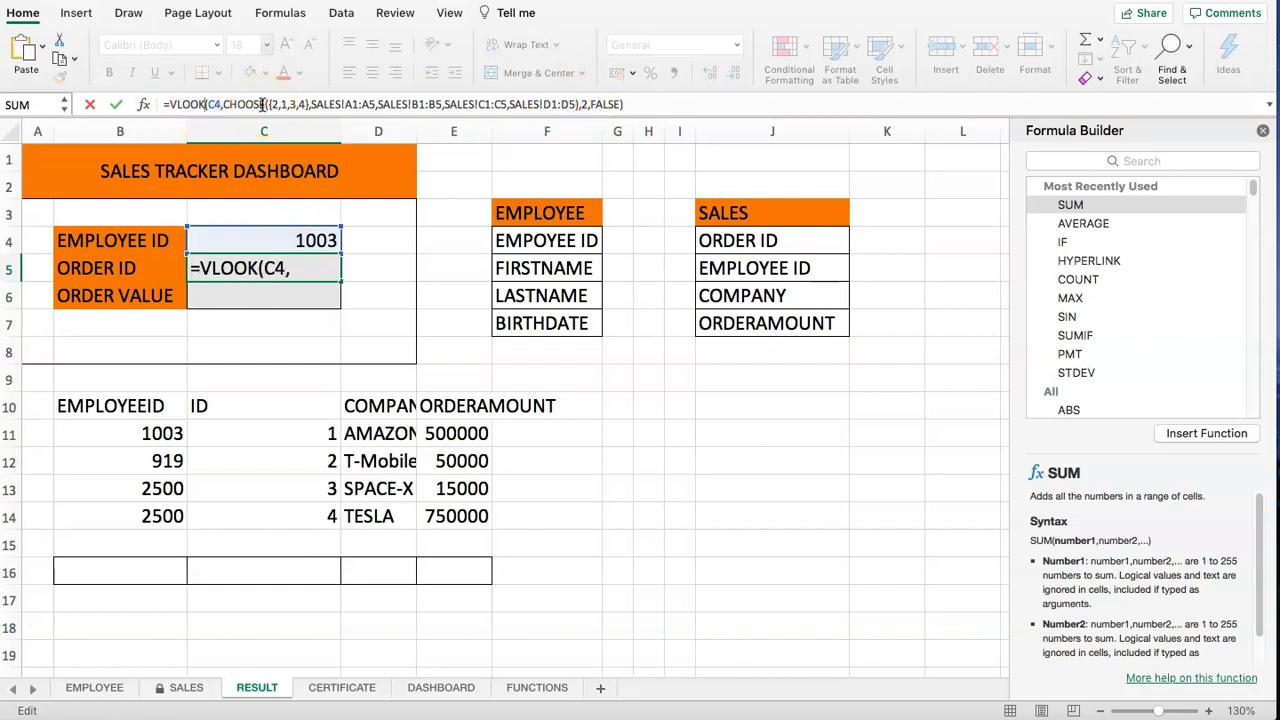
pyautogui.write('UP')
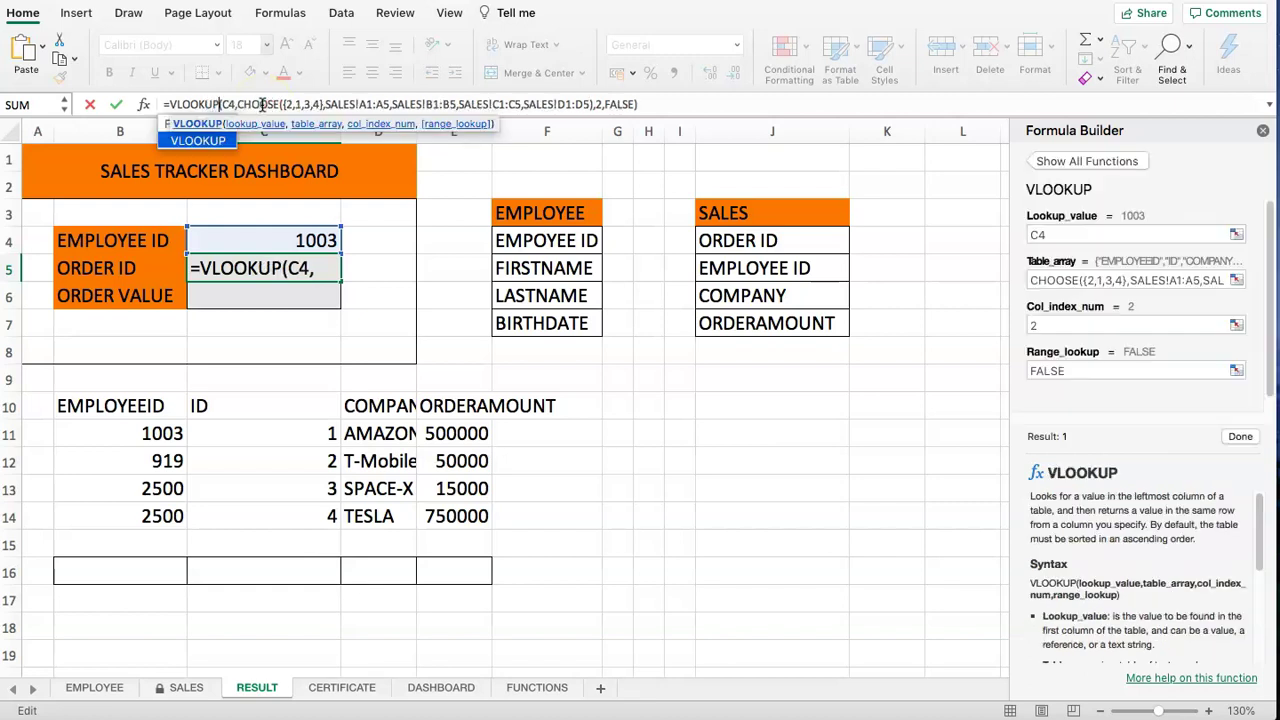
pyautogui.click(243, 104)
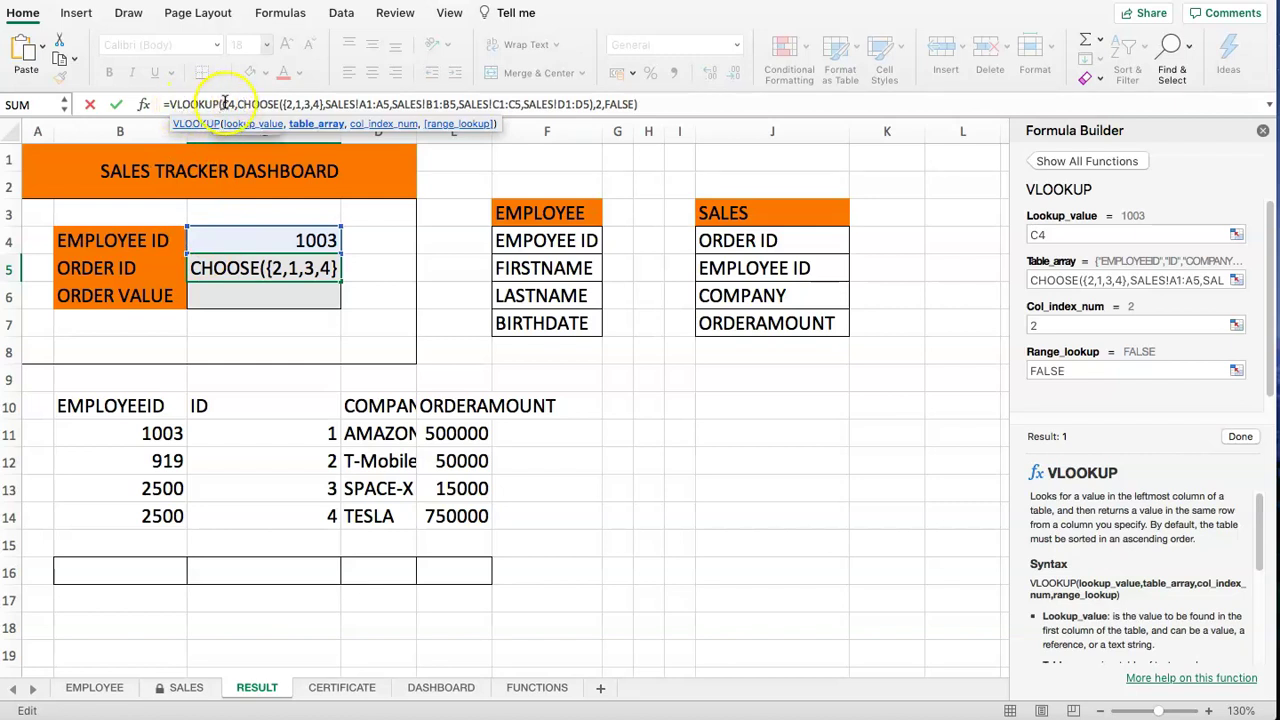
pyautogui.press('Return')
pyautogui.click(203, 262)
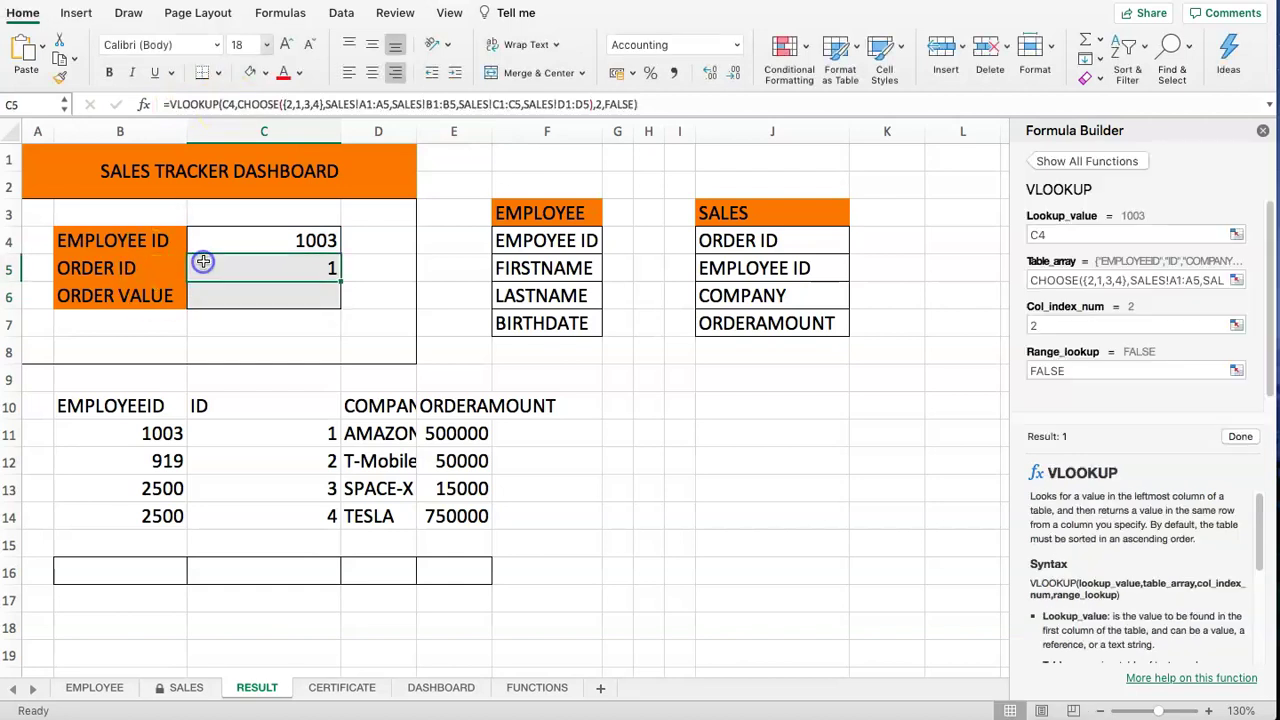
# Copy the full VLOOKUP formula text from C5 and enter it in the ORDER VALUE cell C6.
pyautogui.click(250, 293)
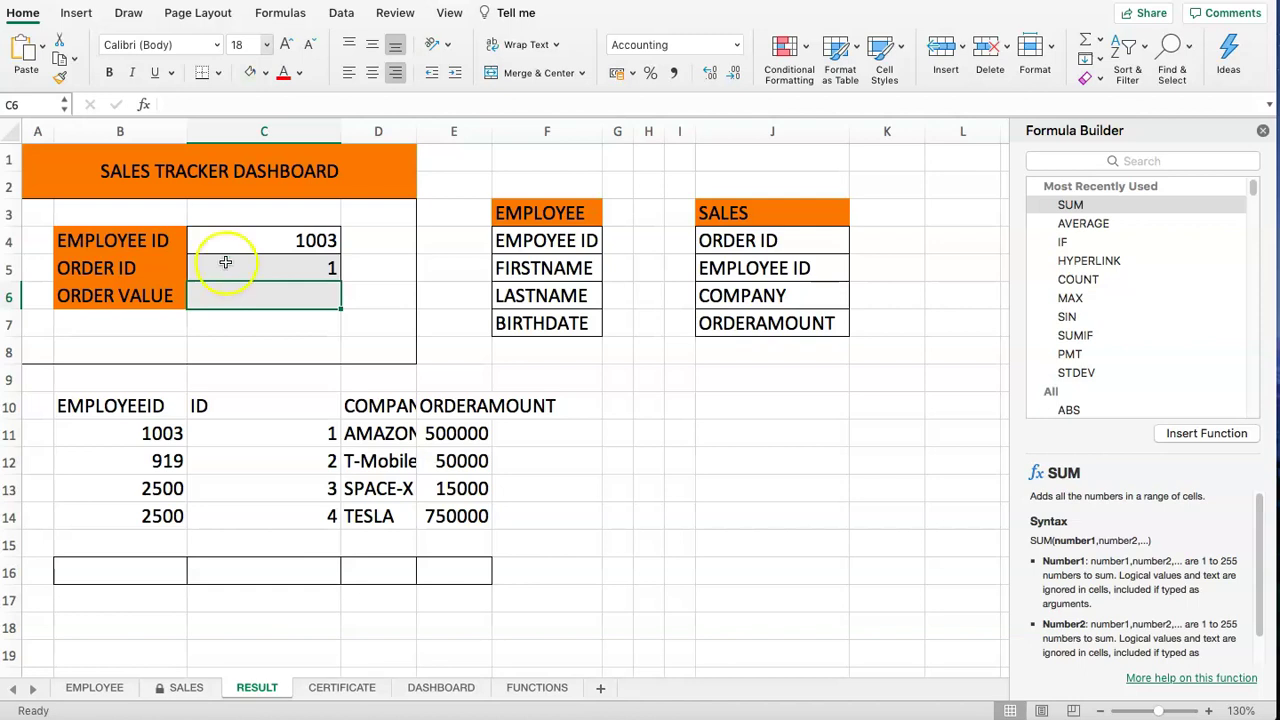
pyautogui.click(226, 258)
pyautogui.moveTo(663, 103); pyautogui.dragTo(147, 103)
pyautogui.press('super+c')
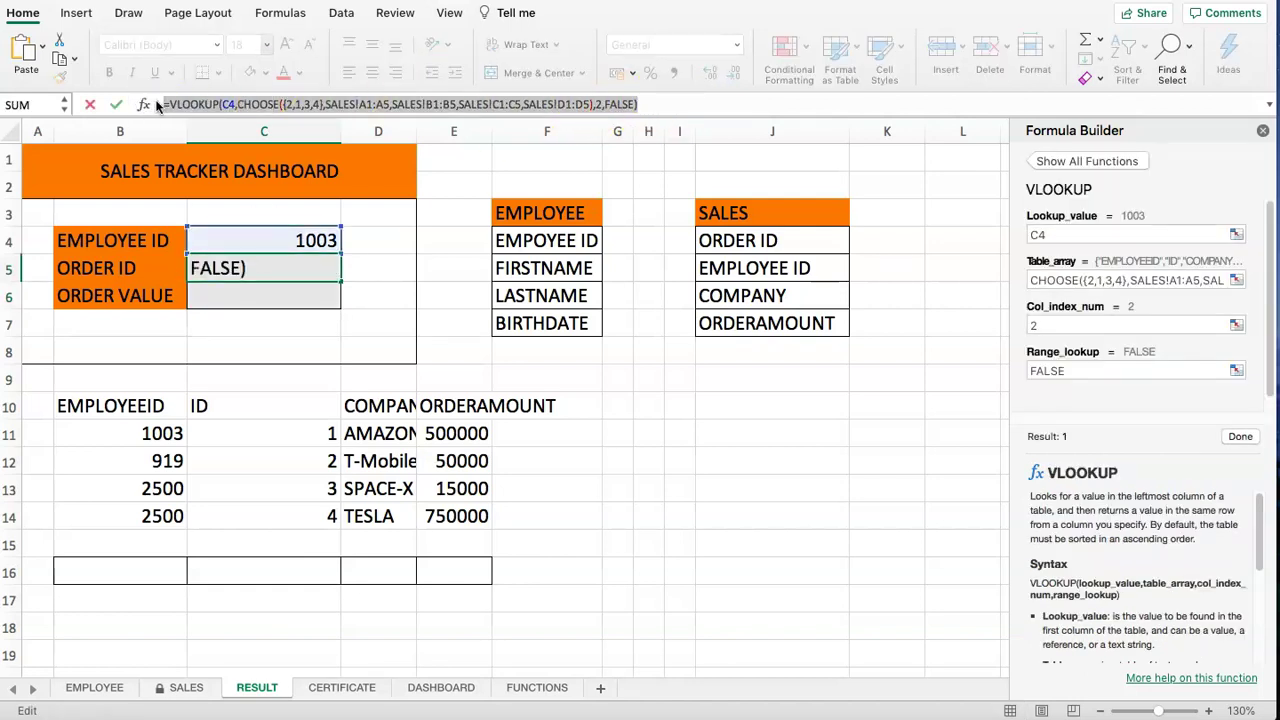
pyautogui.click(243, 288)
pyautogui.click(223, 104)
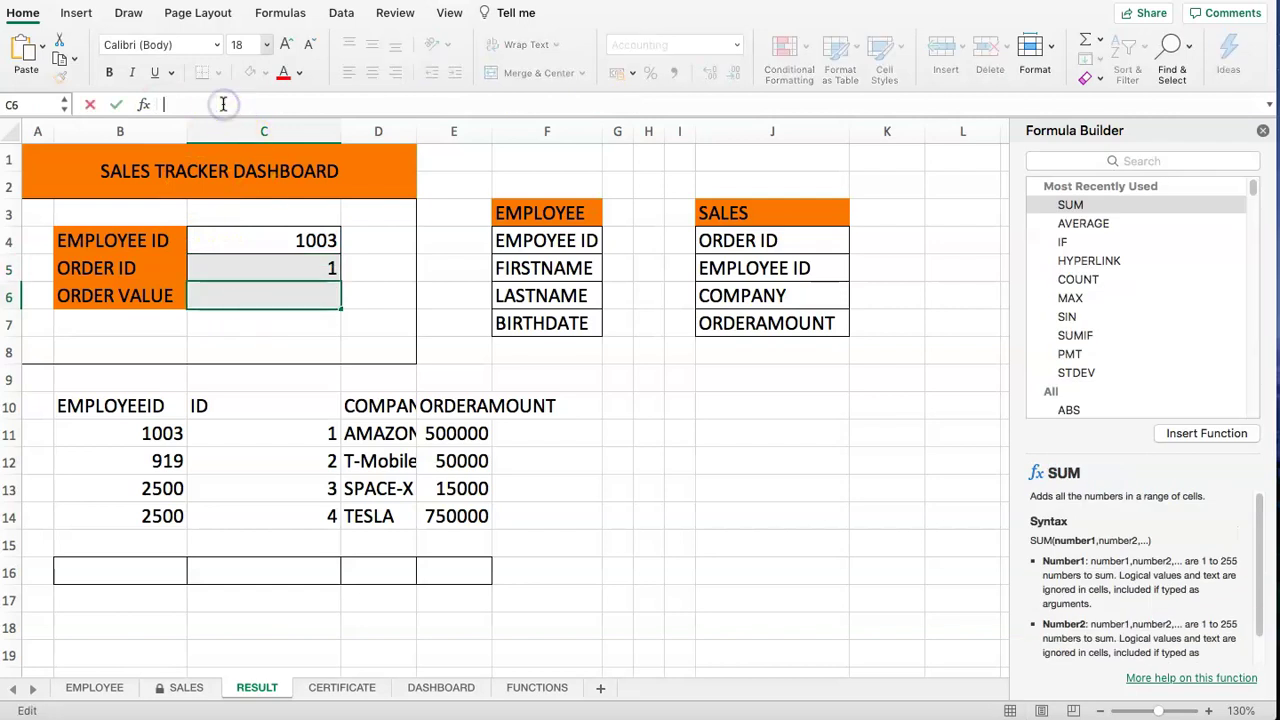
pyautogui.press('super+v')
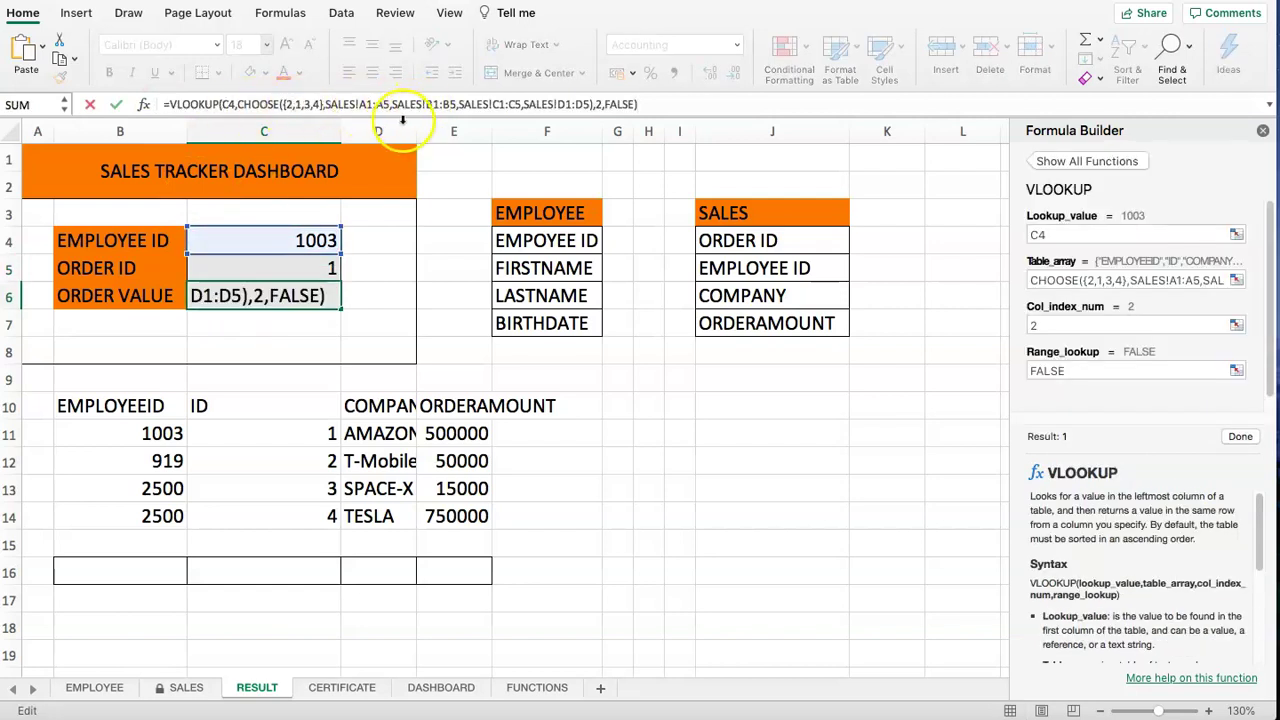
pyautogui.press('Return')
# Set the column index number of the C6 VLOOKUP to 4 so it returns the order amount.
pyautogui.moveTo(371, 409); pyautogui.dragTo(375, 510)
pyautogui.click(94, 293)
pyautogui.moveTo(455, 418); pyautogui.dragTo(463, 497)
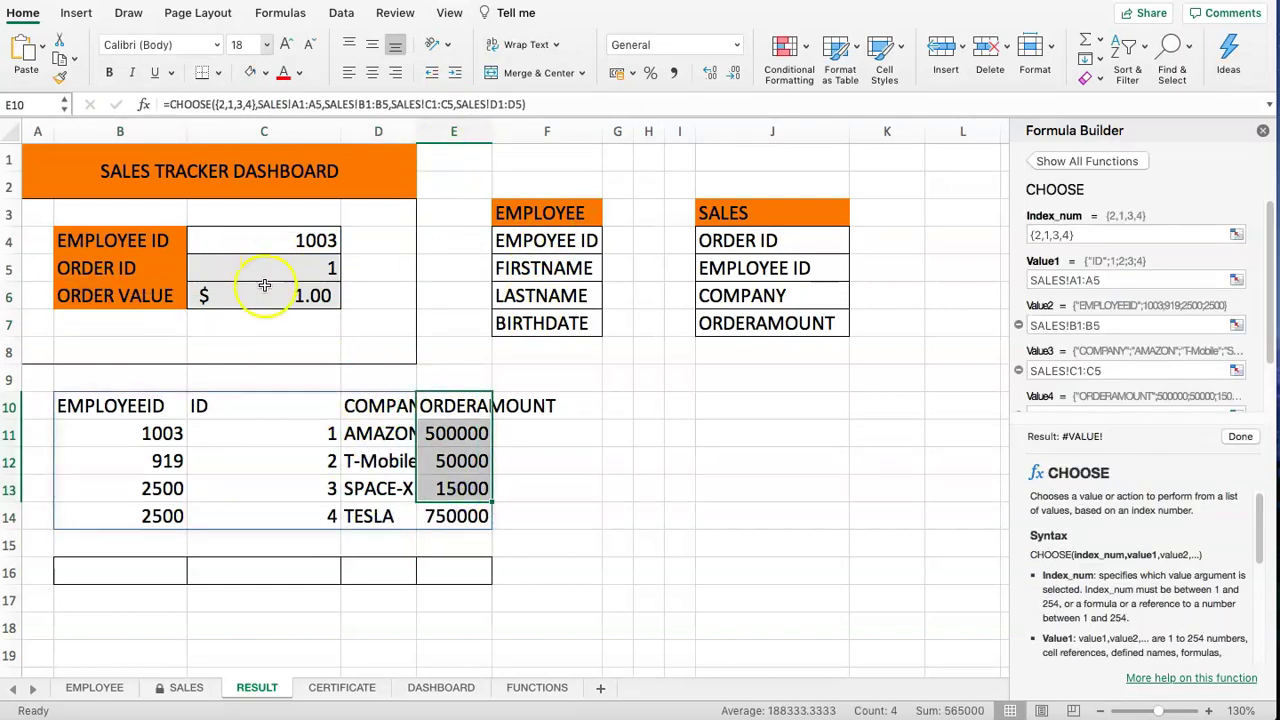
pyautogui.click(263, 295)
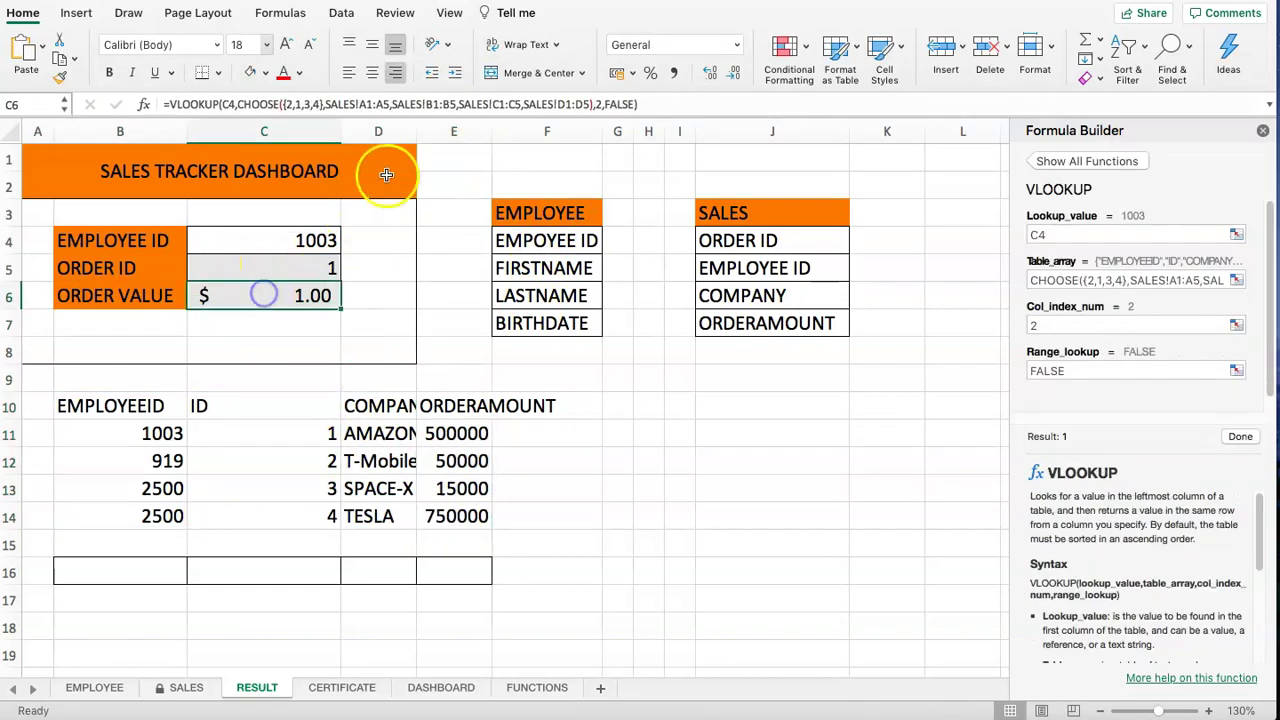
pyautogui.click(1043, 328)
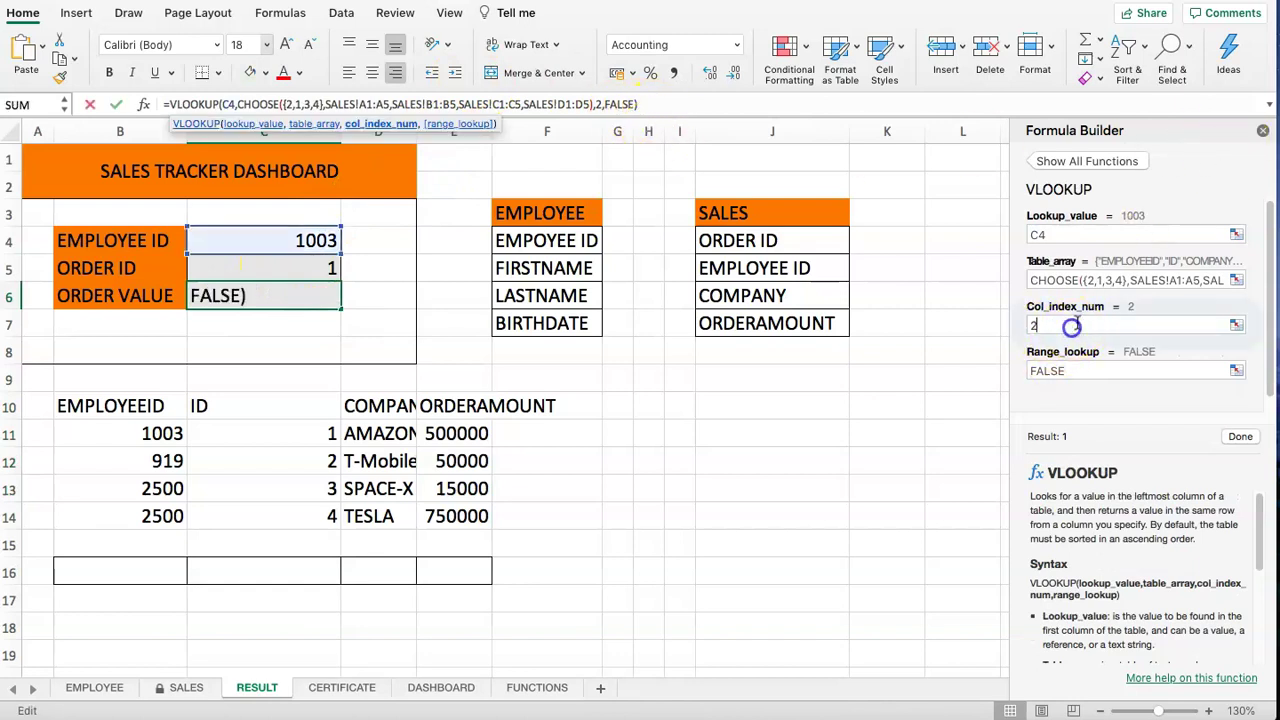
pyautogui.click(1263, 131)
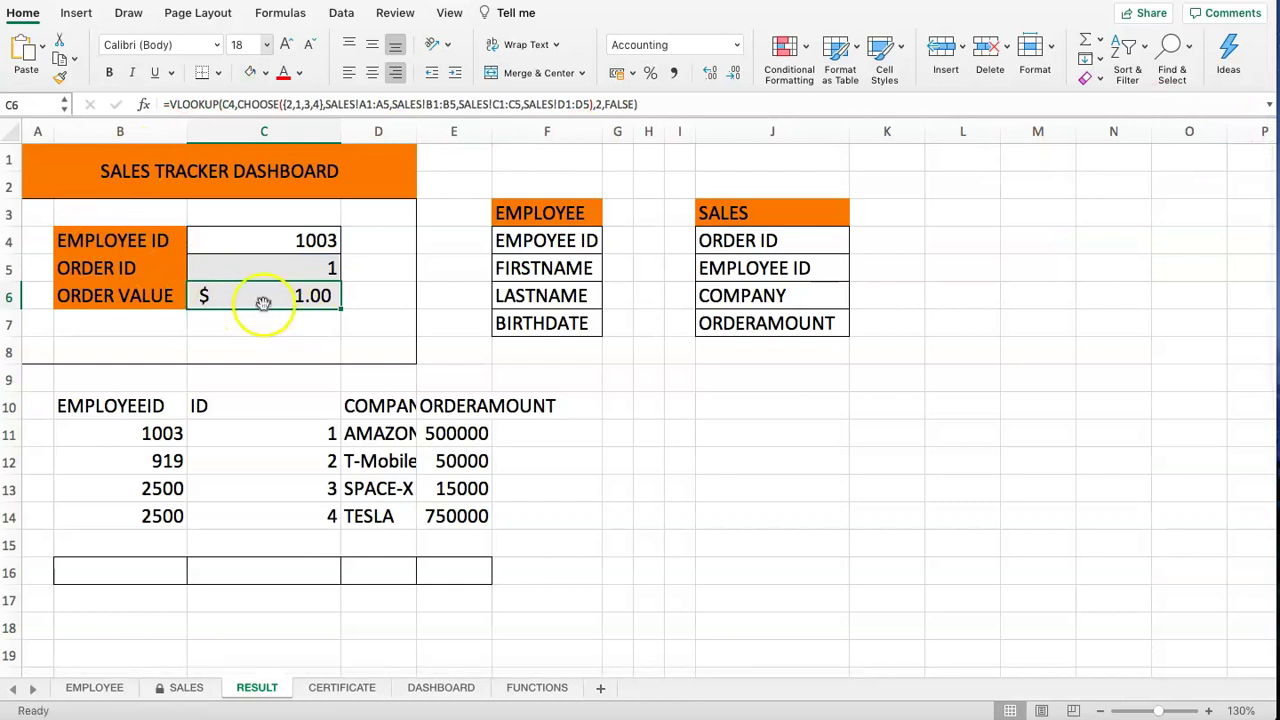
pyautogui.click(145, 105)
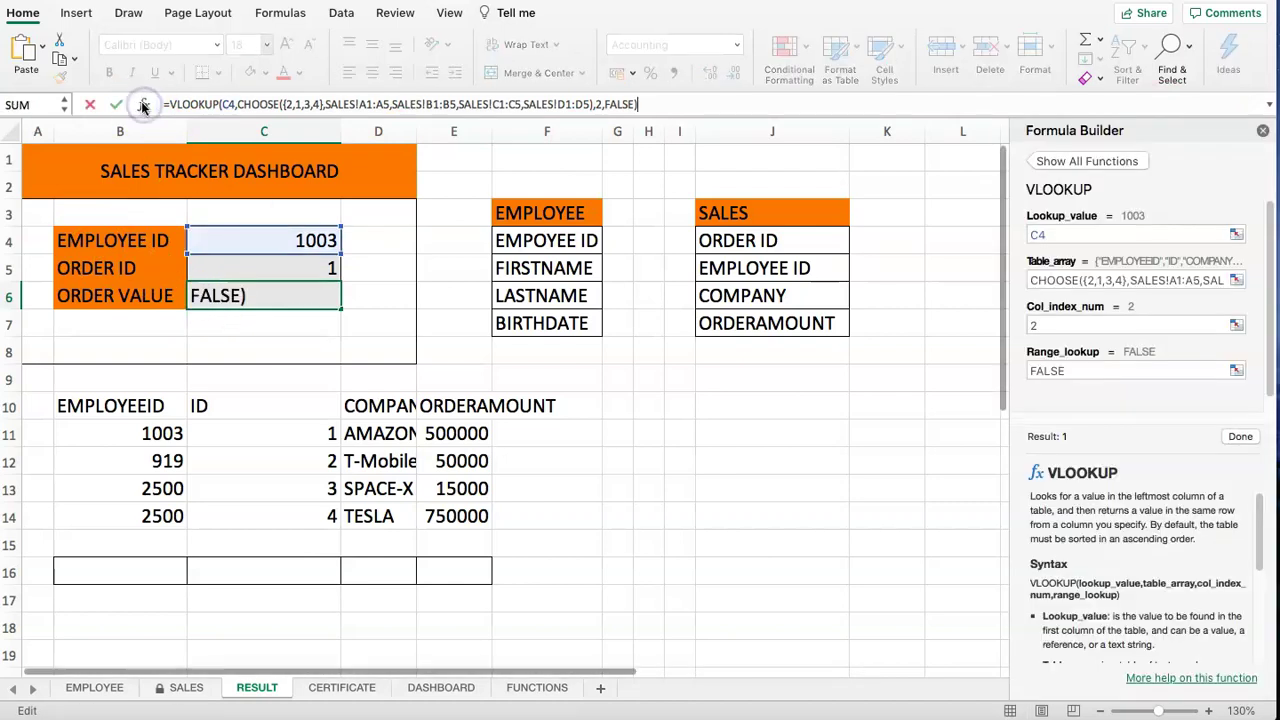
pyautogui.click(1040, 326)
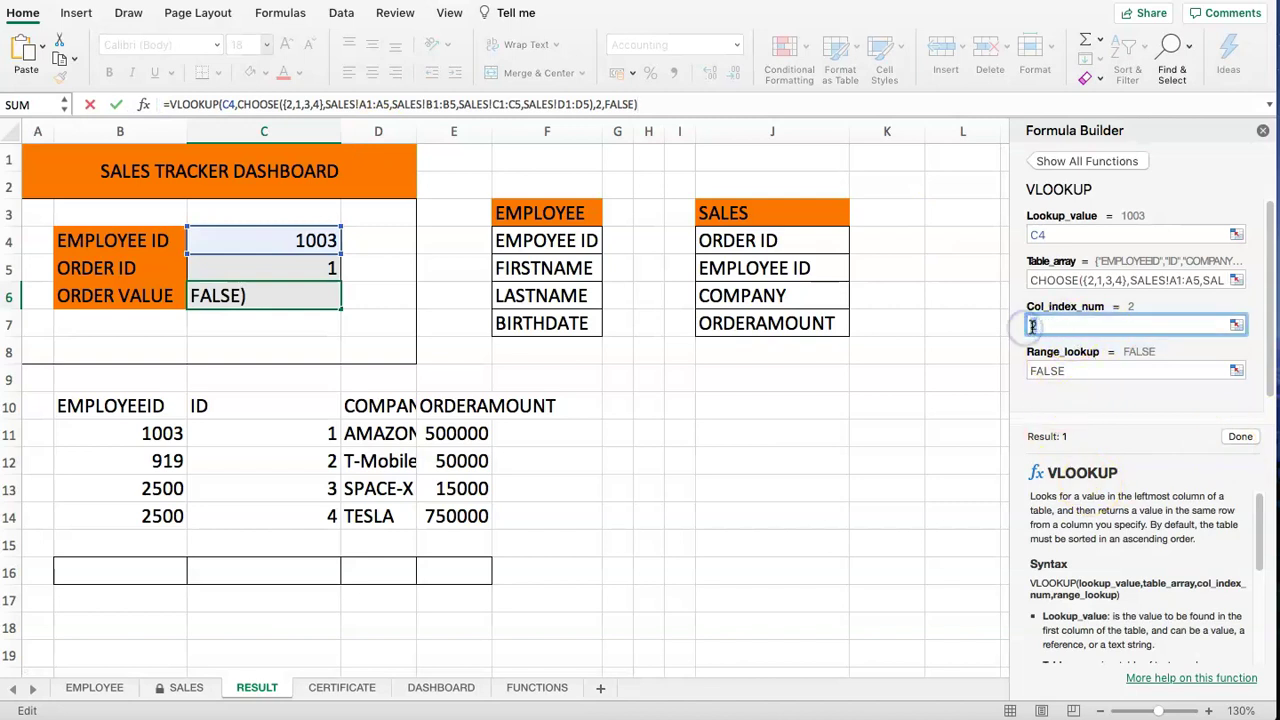
pyautogui.click(597, 104)
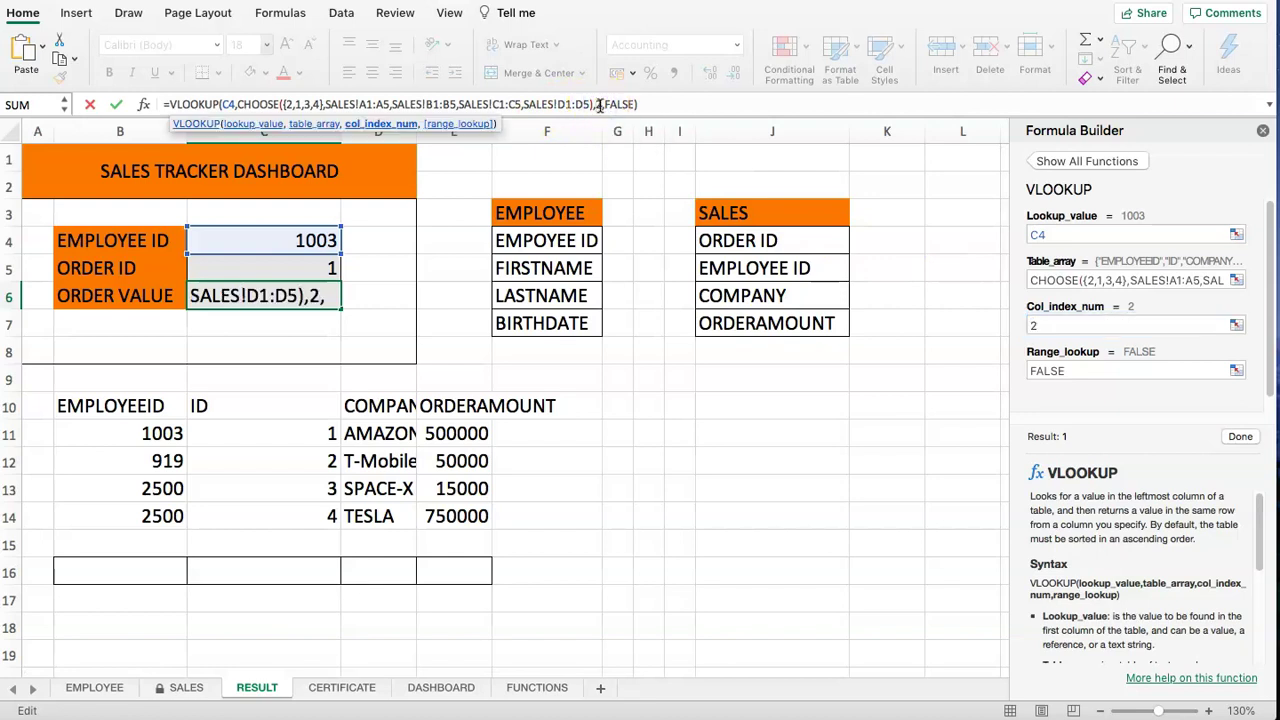
pyautogui.click(1035, 325)
pyautogui.write('4')
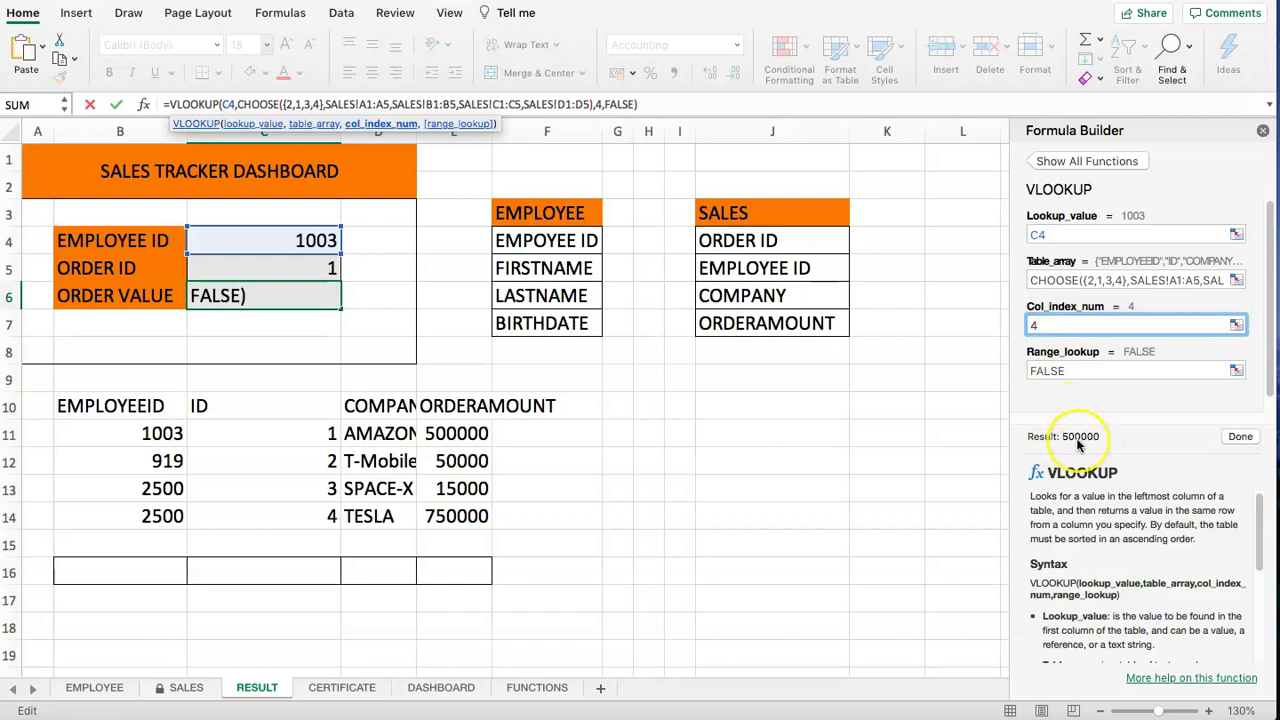
pyautogui.click(1240, 437)
pyautogui.click(1264, 129)
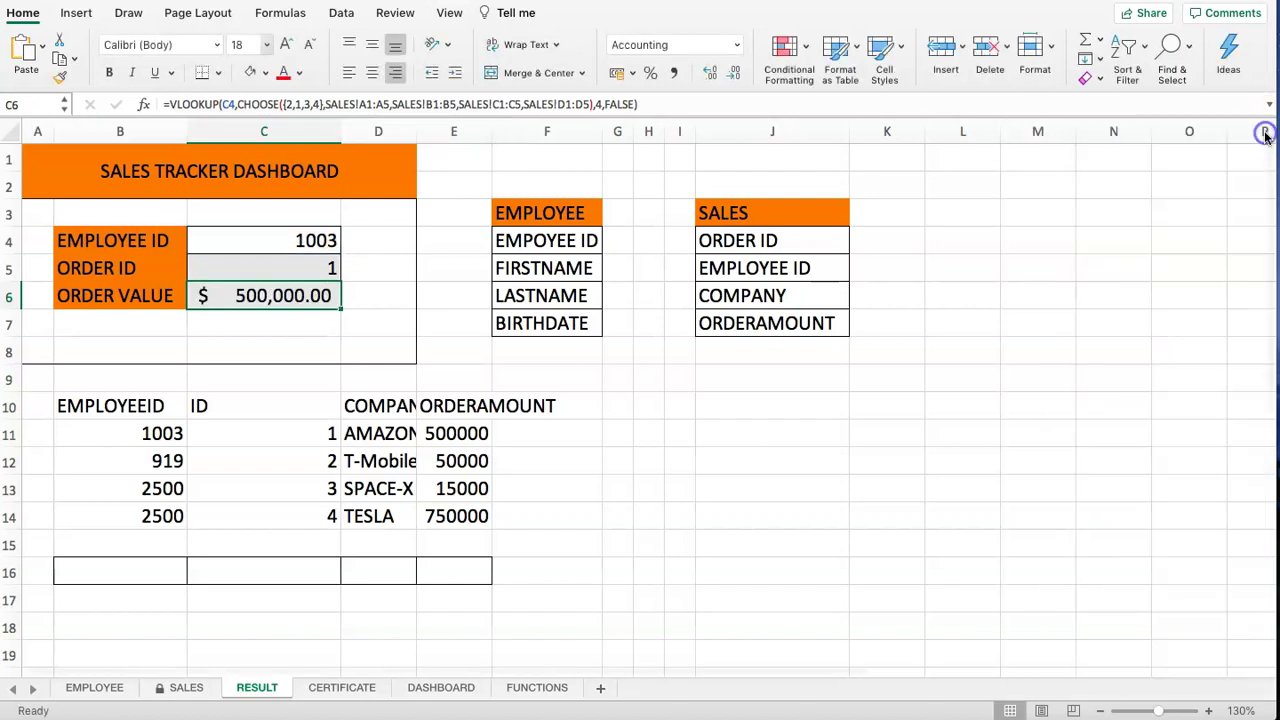
# Delete the helper CHOOSE array that starts in cell B10.
pyautogui.click(591, 408)
pyautogui.click(112, 405)
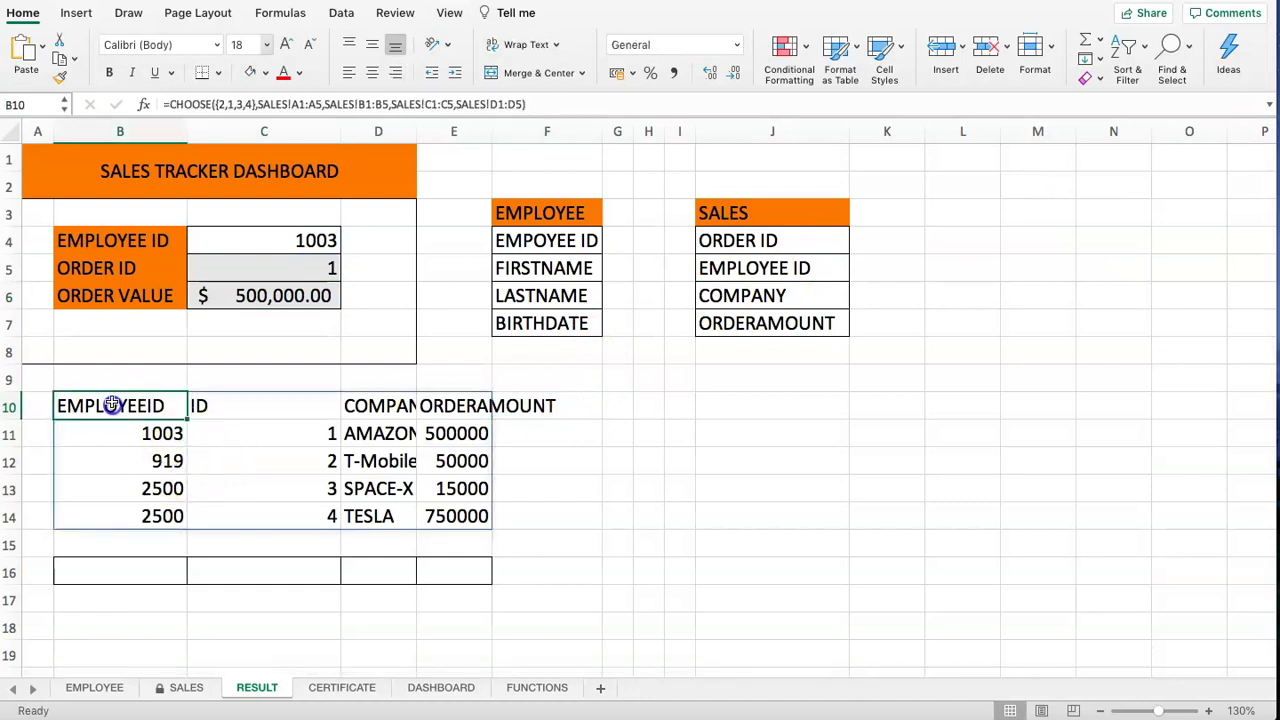
pyautogui.press('Delete')
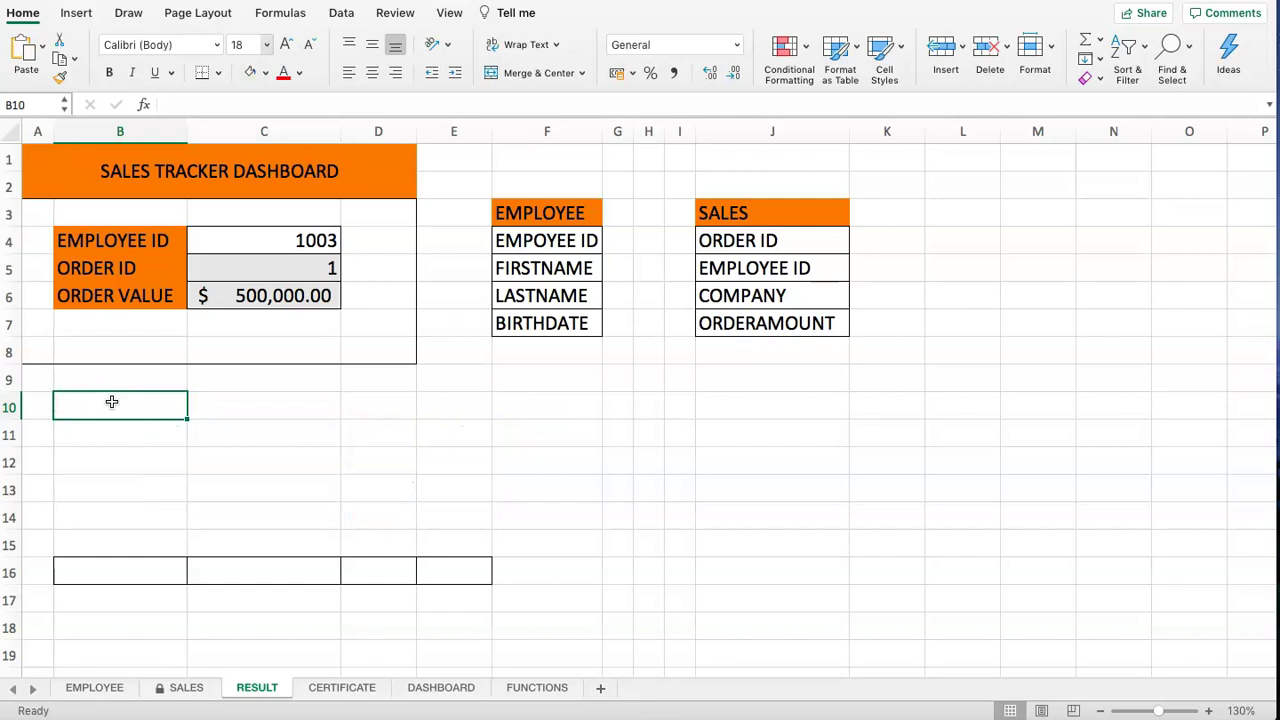
# Try to edit the employee ID in cell B3 of the SALES sheet to test its protection.
pyautogui.click(180, 687)
pyautogui.click(240, 213)
pyautogui.doubleClick(240, 213)
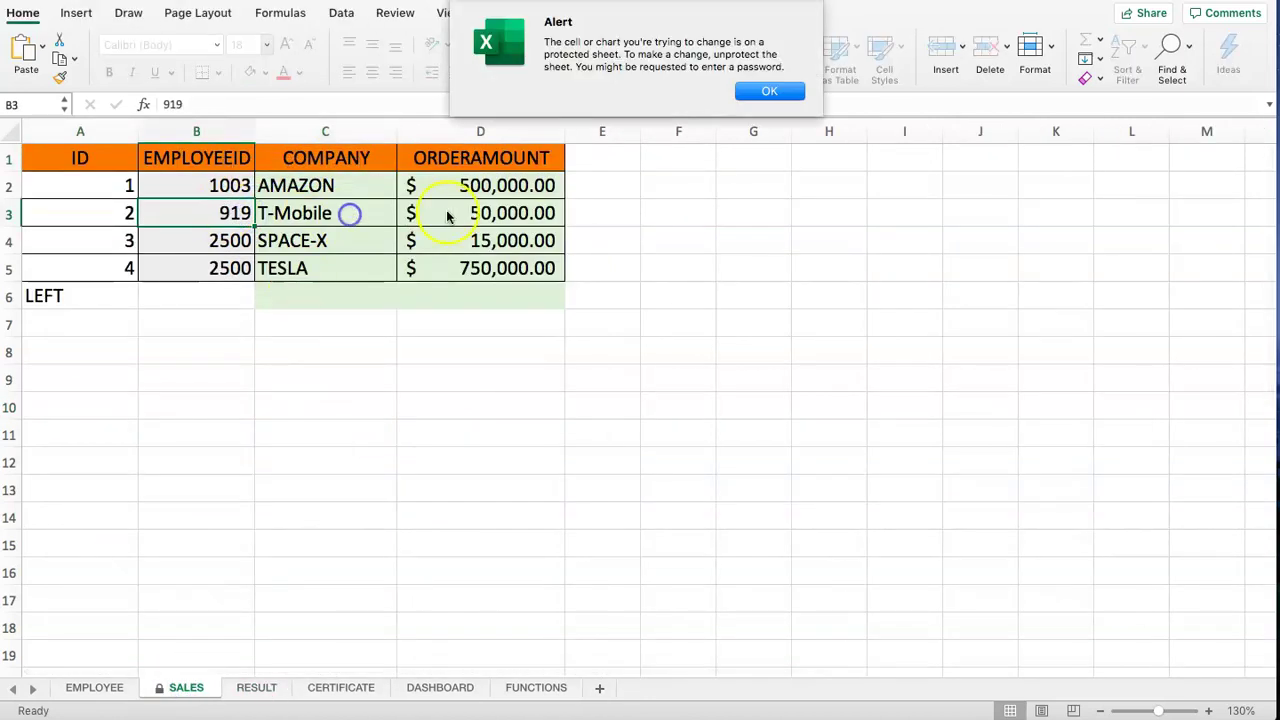
pyautogui.click(765, 90)
pyautogui.click(200, 105)
pyautogui.click(760, 89)
# Enter the T-Mobile order's employee ID from the SALES sheet in C4 of the RESULT sheet.
pyautogui.click(256, 687)
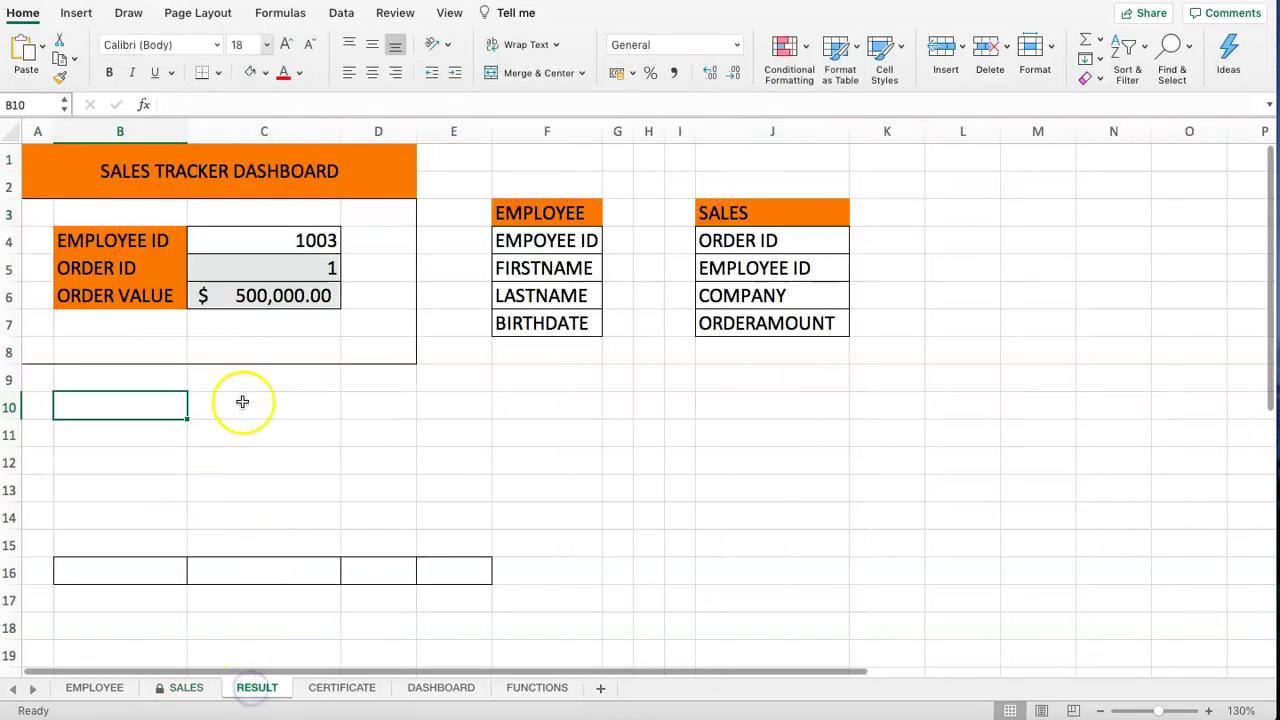
pyautogui.moveTo(225, 305); pyautogui.dragTo(271, 292)
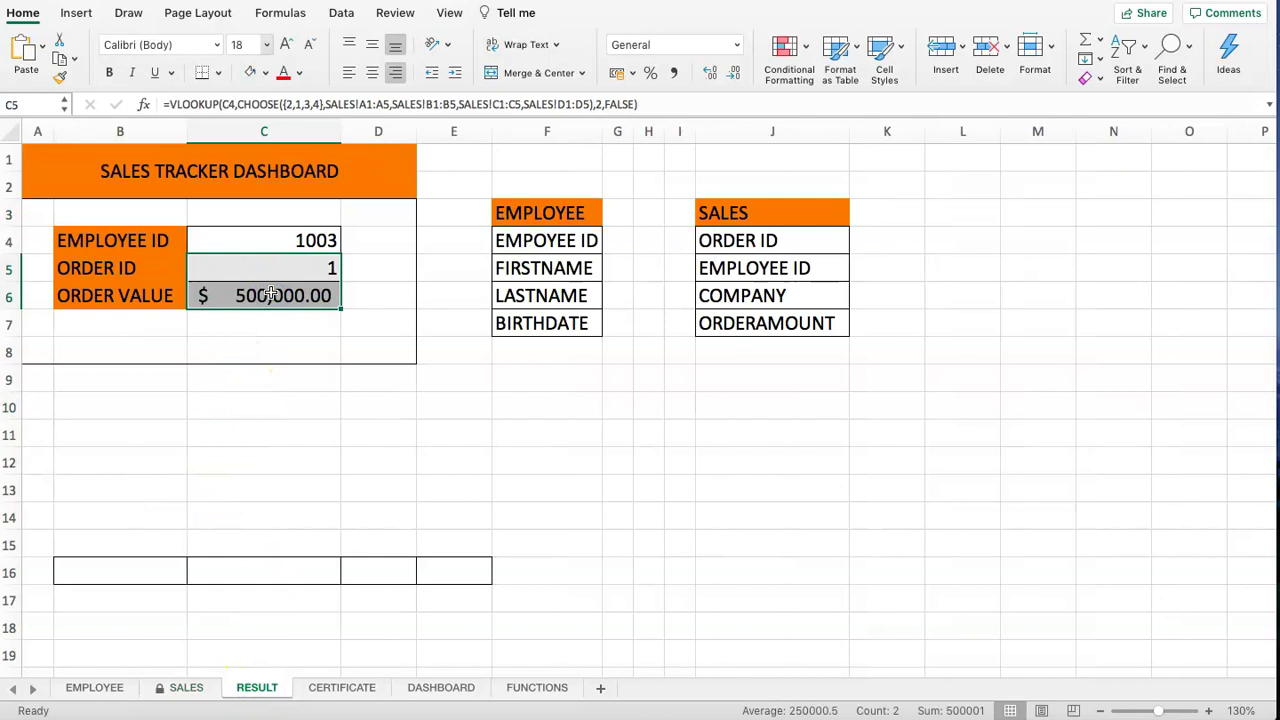
pyautogui.click(283, 243)
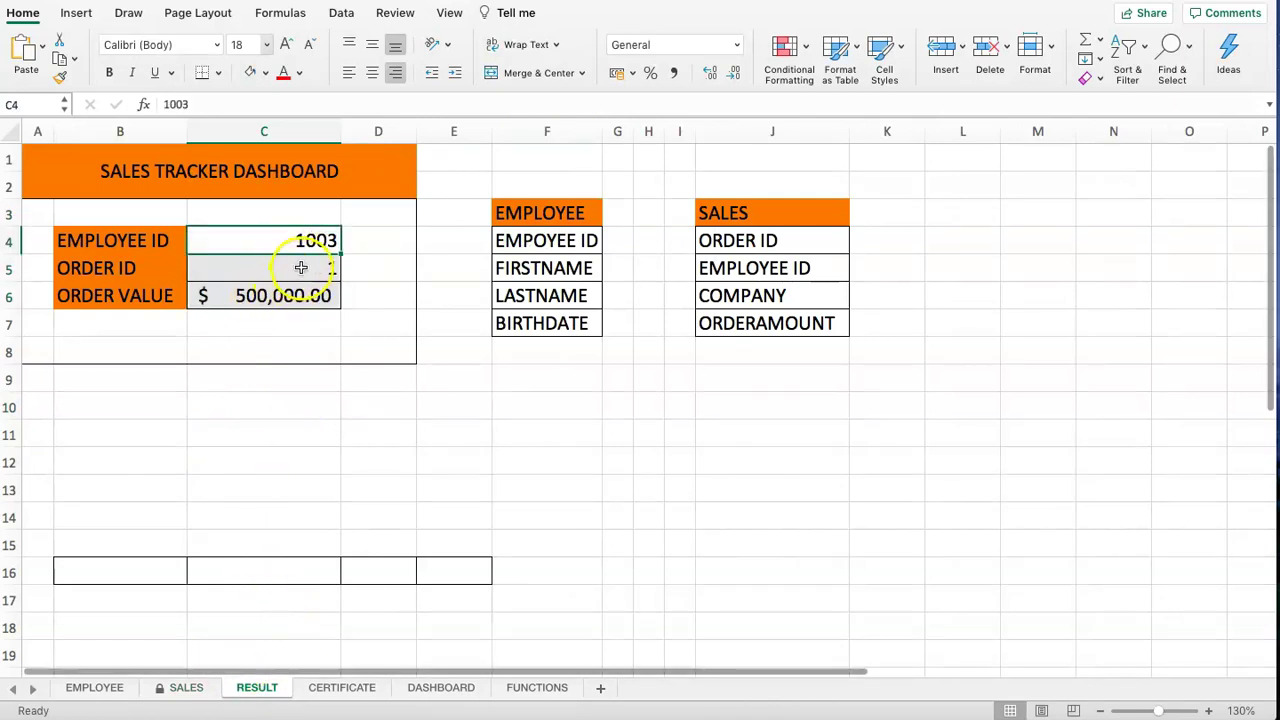
pyautogui.click(171, 687)
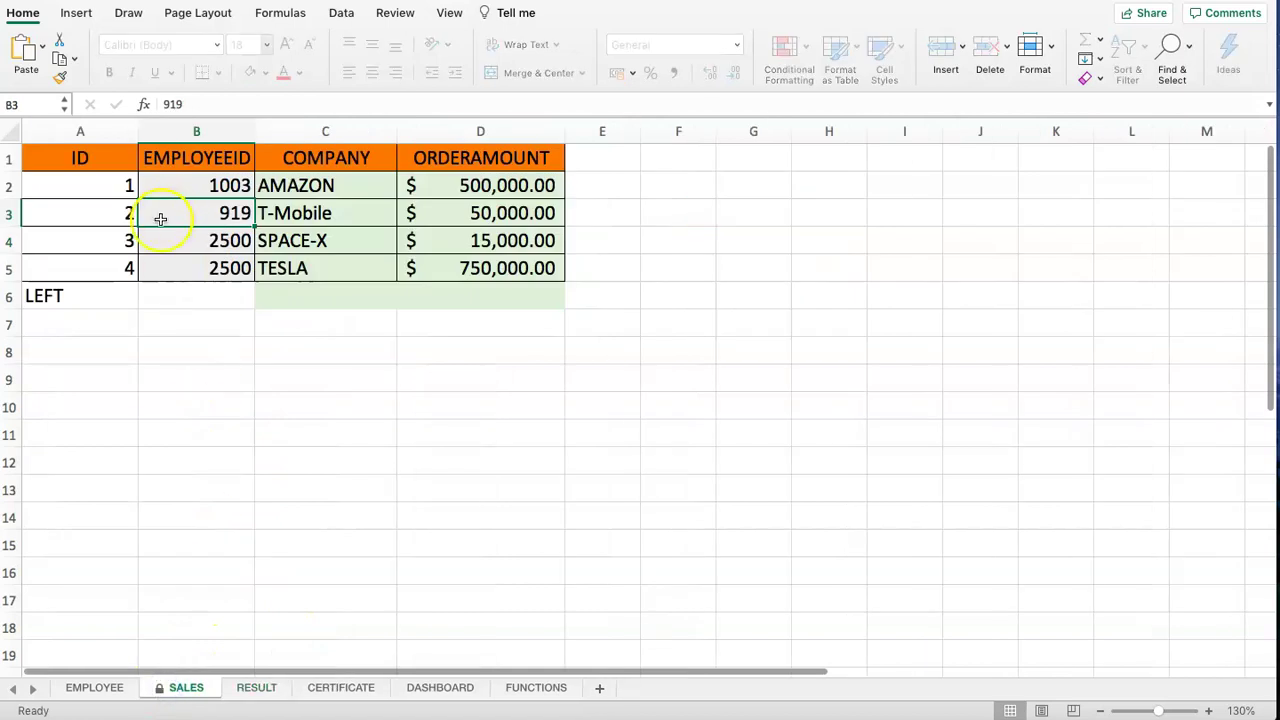
pyautogui.click(262, 687)
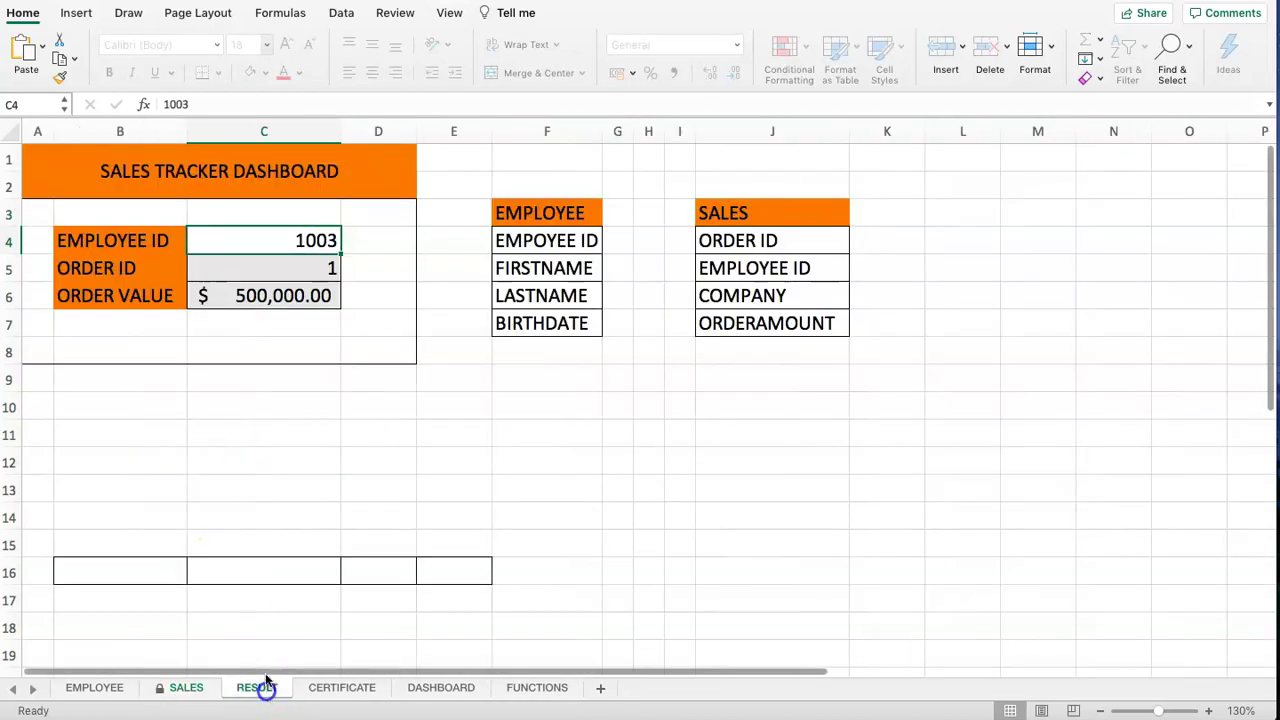
pyautogui.write('919')
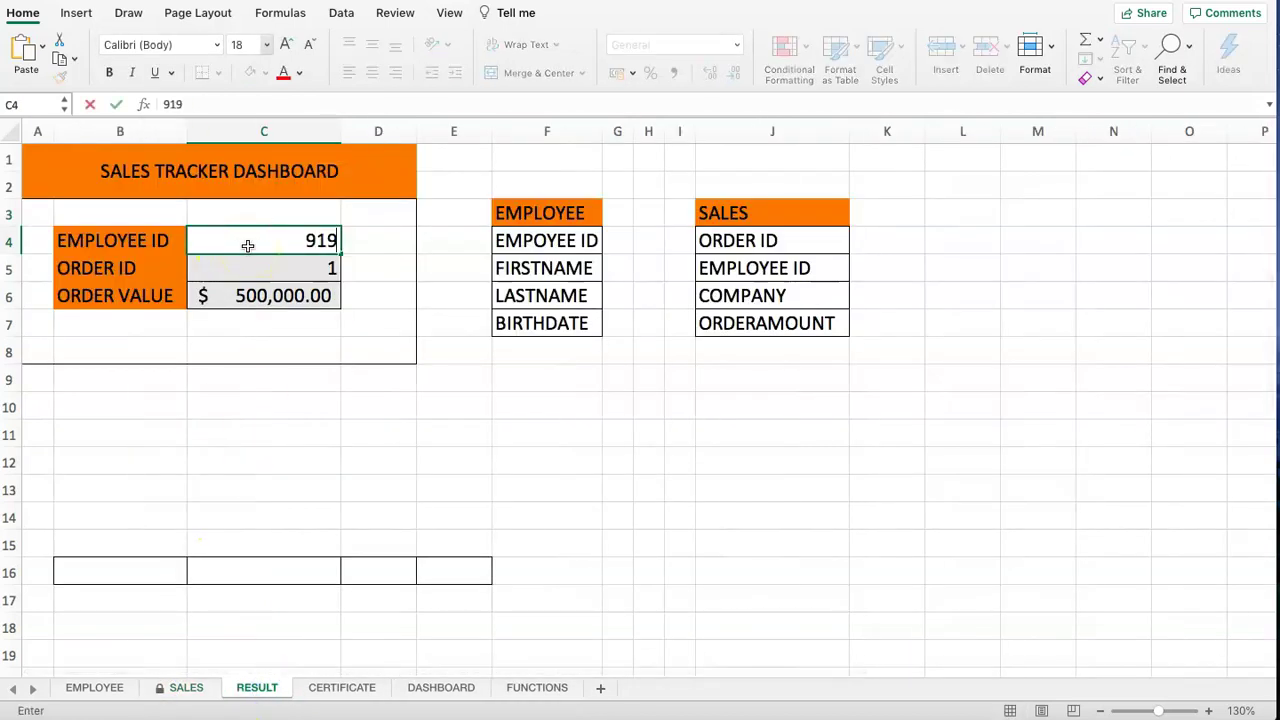
pyautogui.press('Return')
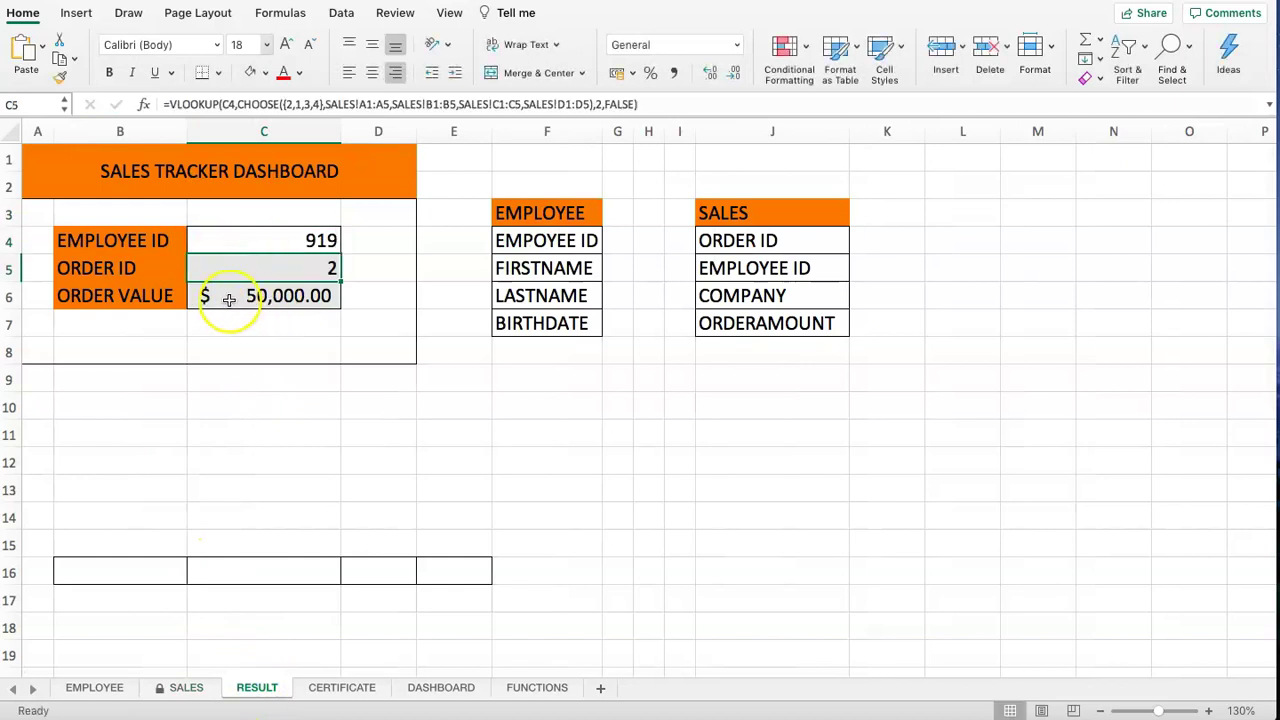
# Compare the RESULT lookup outputs with the T-Mobile row on the SALES sheet.
pyautogui.click(186, 687)
pyautogui.moveTo(41, 219); pyautogui.dragTo(302, 213)
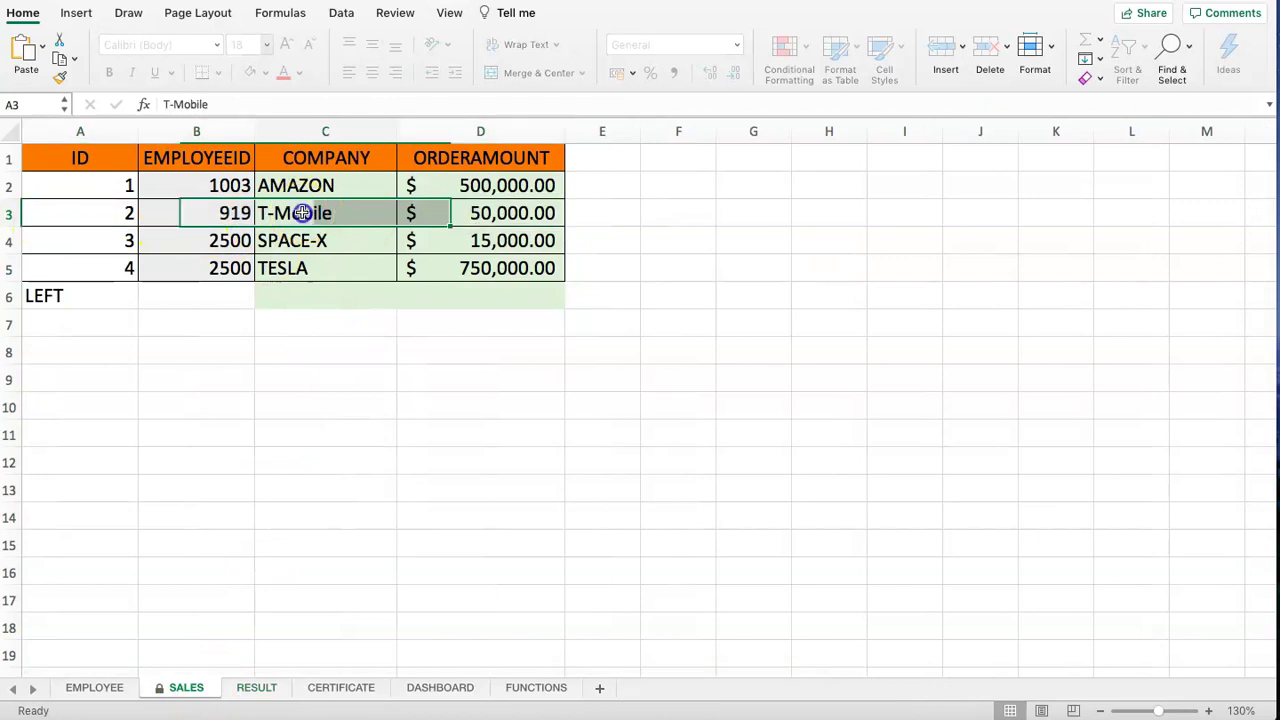
pyautogui.click(256, 687)
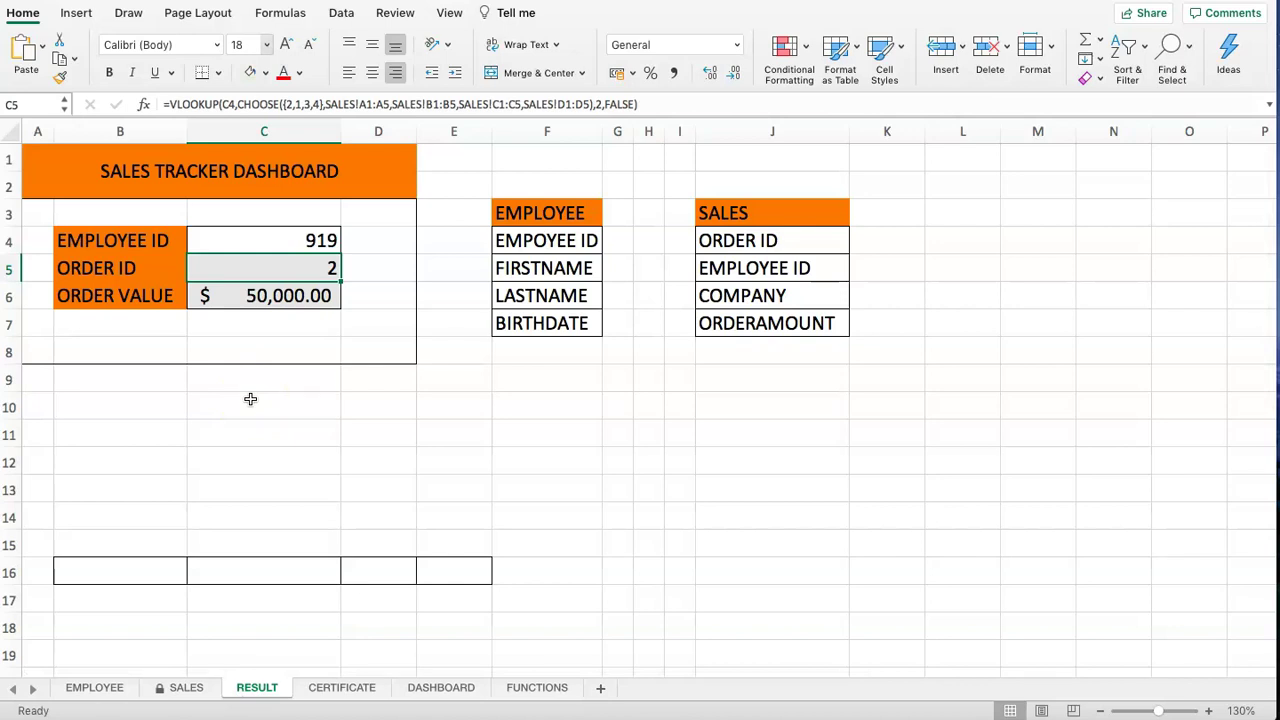
# Examine the order of the ID and EMPLOYEEID columns in the SALES sheet's source table.
pyautogui.click(183, 688)
pyautogui.moveTo(80, 157); pyautogui.dragTo(83, 263)
pyautogui.moveTo(185, 160); pyautogui.dragTo(194, 266)
pyautogui.moveTo(82, 158); pyautogui.dragTo(109, 267)
pyautogui.moveTo(206, 167); pyautogui.dragTo(229, 240)
pyautogui.click(218, 158)
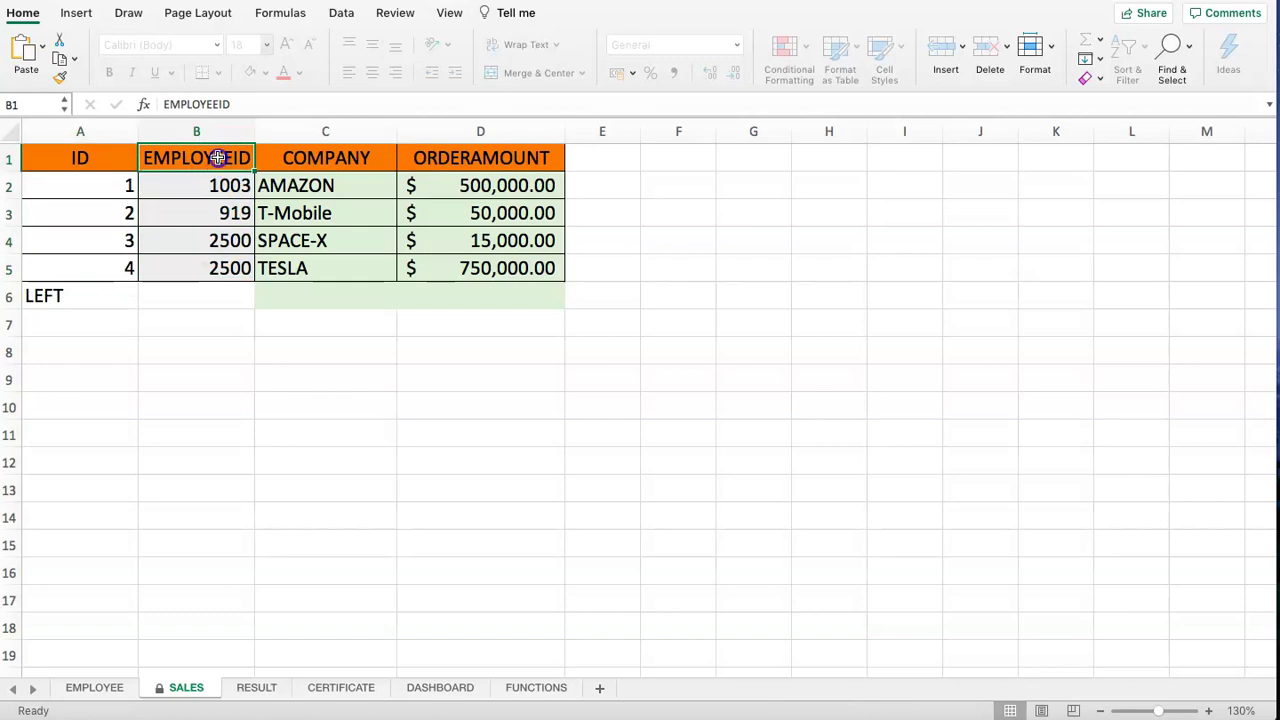
pyautogui.moveTo(218, 158); pyautogui.dragTo(217, 272)
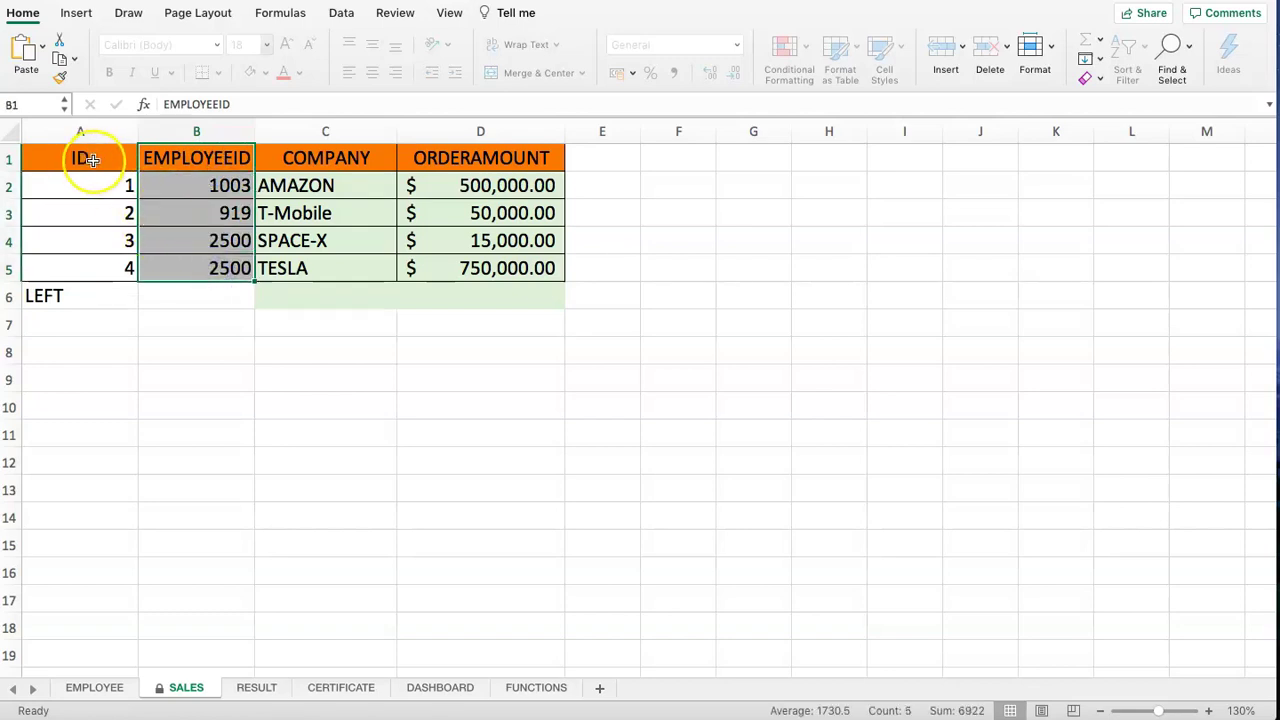
# Compare the position of the ID column with the COMPANY and ORDERAMOUNT columns in the SALES table.
pyautogui.moveTo(92, 160); pyautogui.dragTo(88, 259)
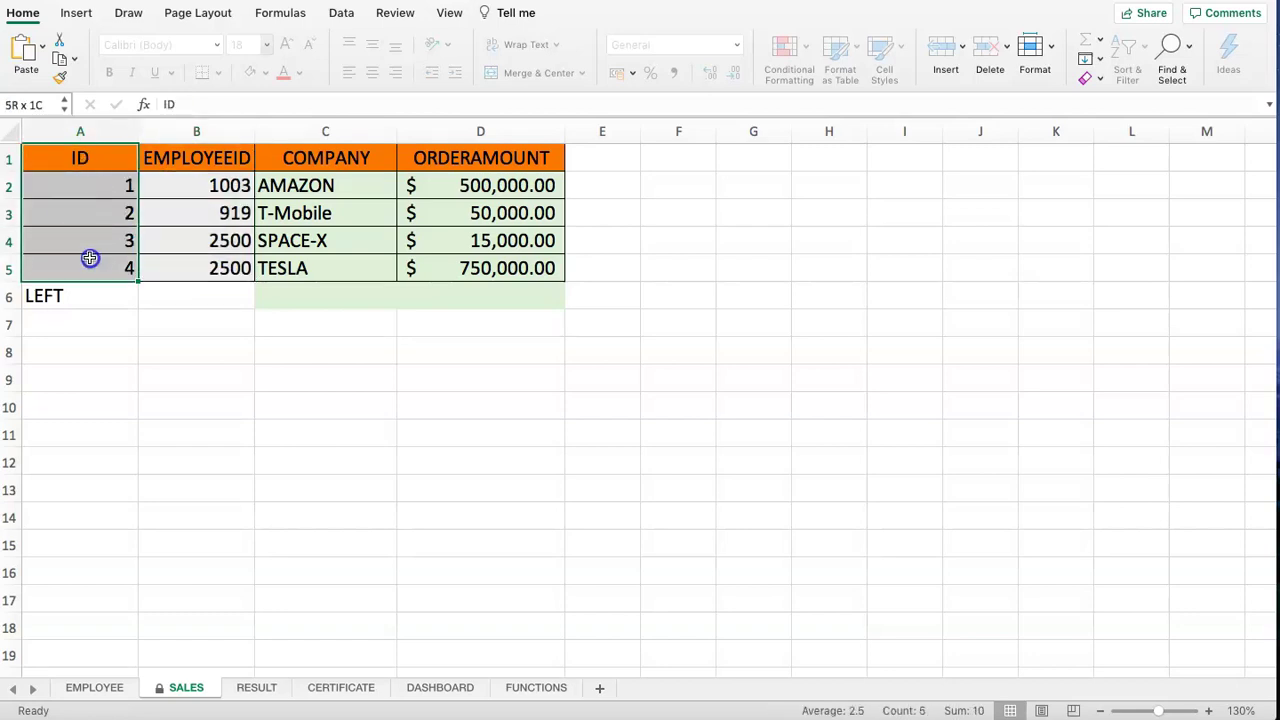
pyautogui.moveTo(300, 163); pyautogui.dragTo(495, 280)
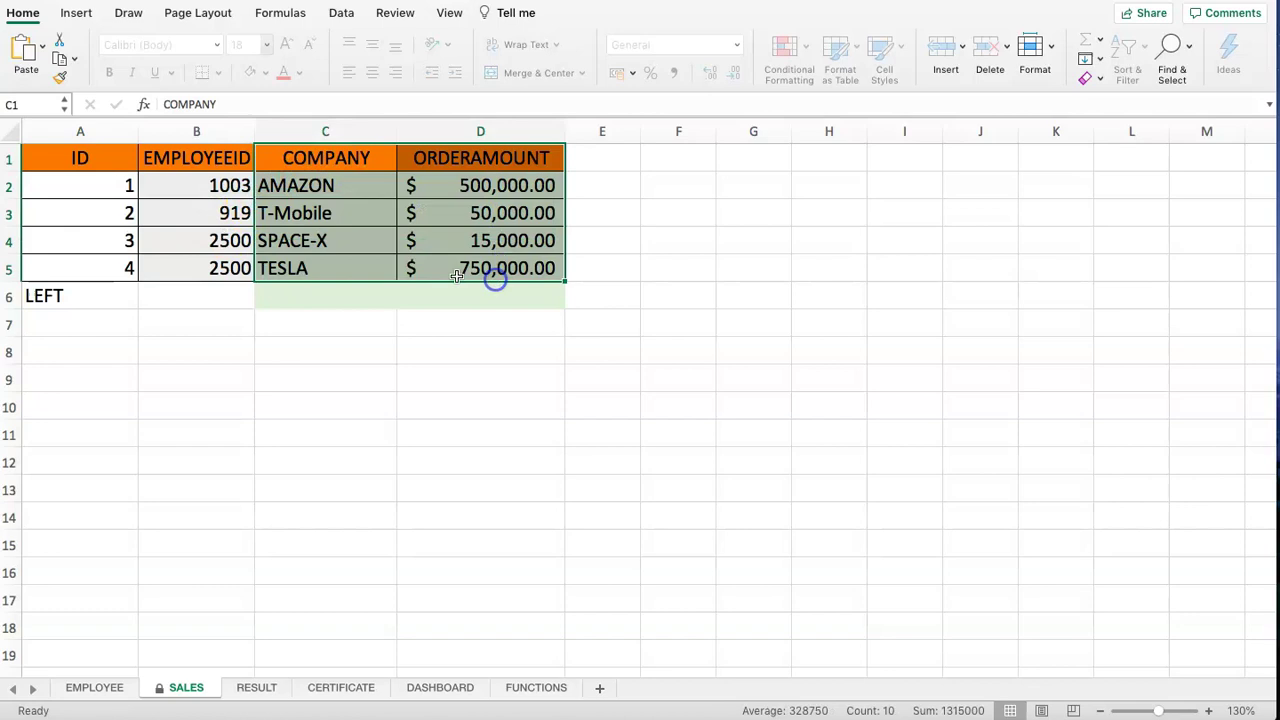
# Start a CHOOSE formula in cell B10 of the RESULT sheet with the index array {1,2,3,4}.
pyautogui.click(250, 686)
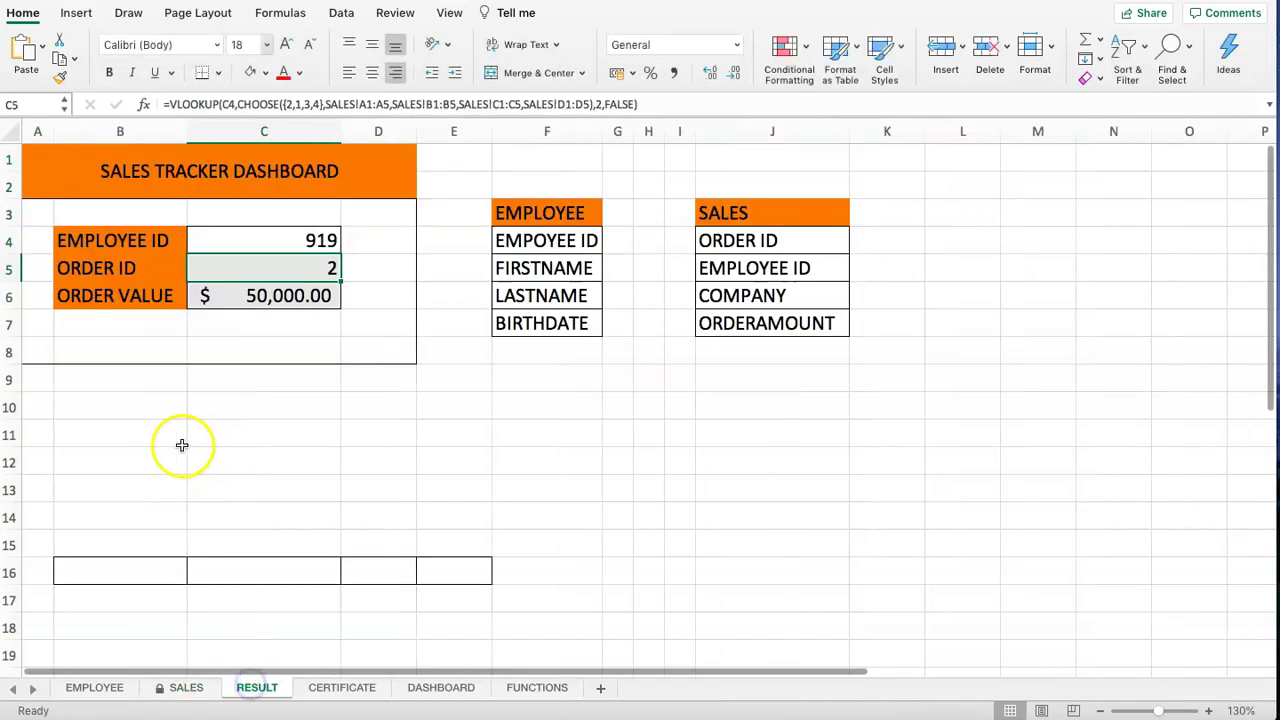
pyautogui.click(115, 396)
pyautogui.write('=CHO')
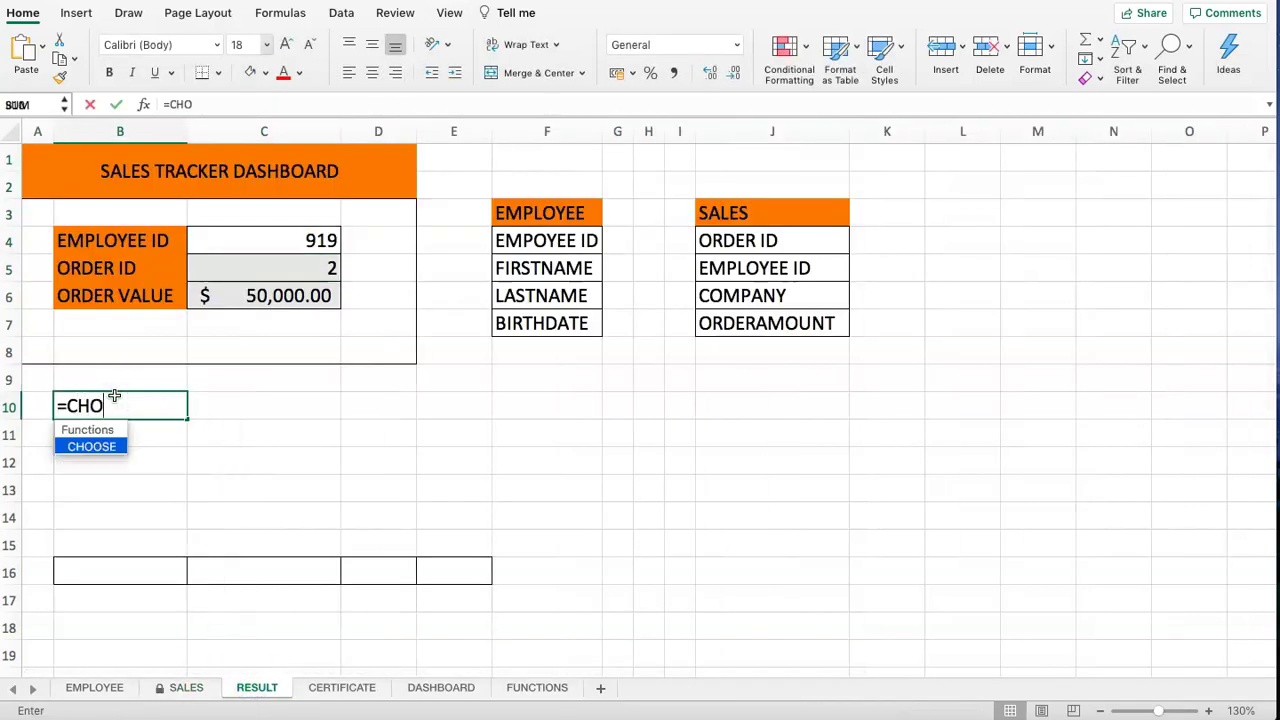
pyautogui.write('OSE')
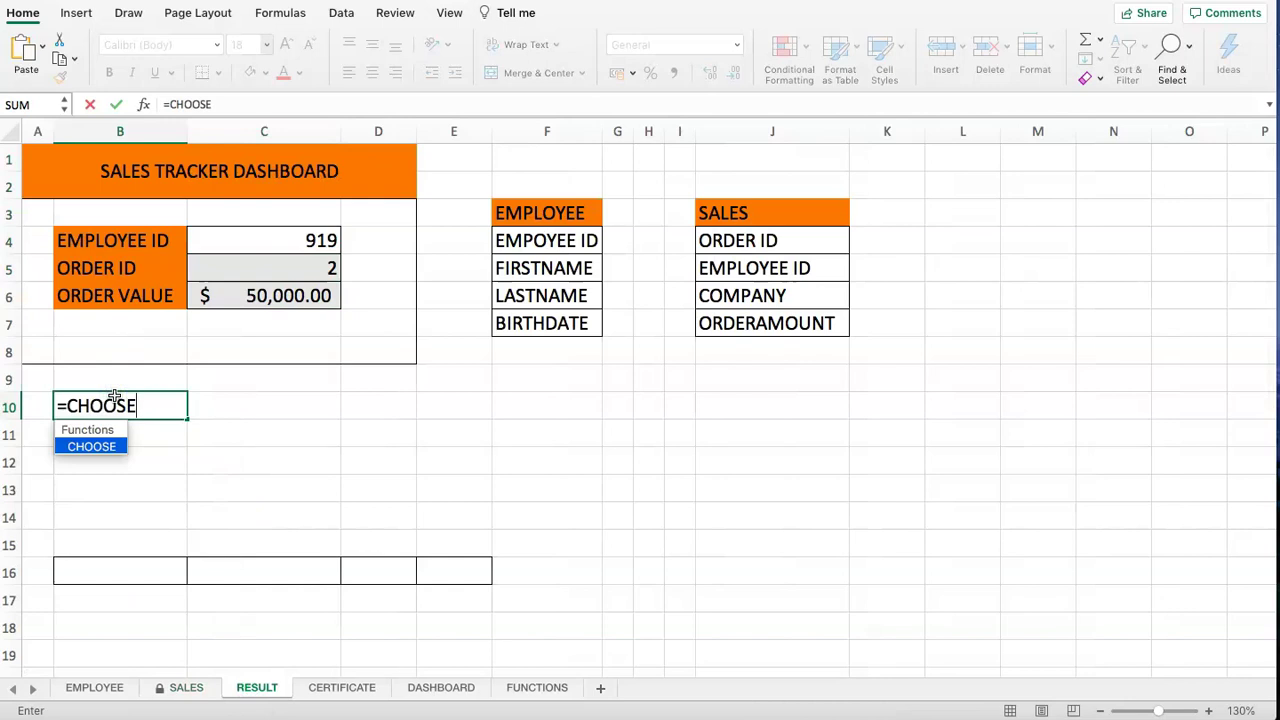
pyautogui.write('()')
pyautogui.press('Return')
pyautogui.click(772, 277)
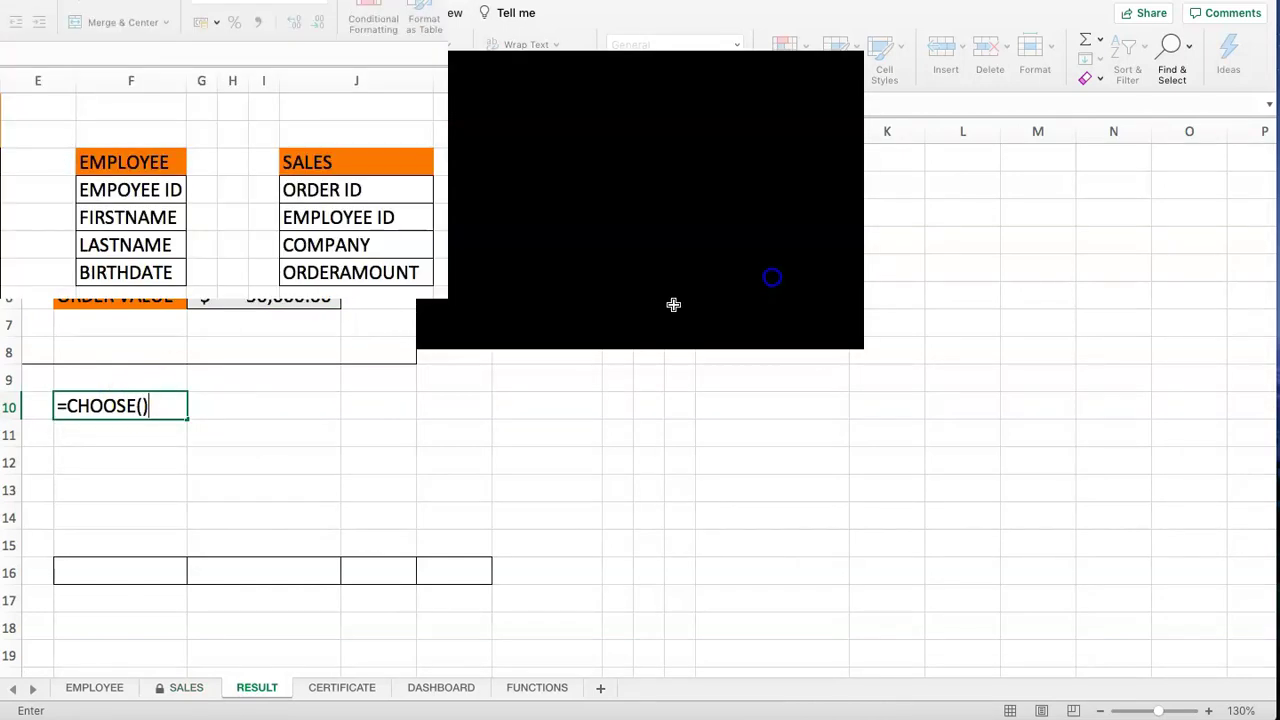
pyautogui.press('Left')
pyautogui.click(171, 405)
pyautogui.press('BackSpace')
pyautogui.press('BackSpace')
pyautogui.press('BackSpace')
pyautogui.write('1')
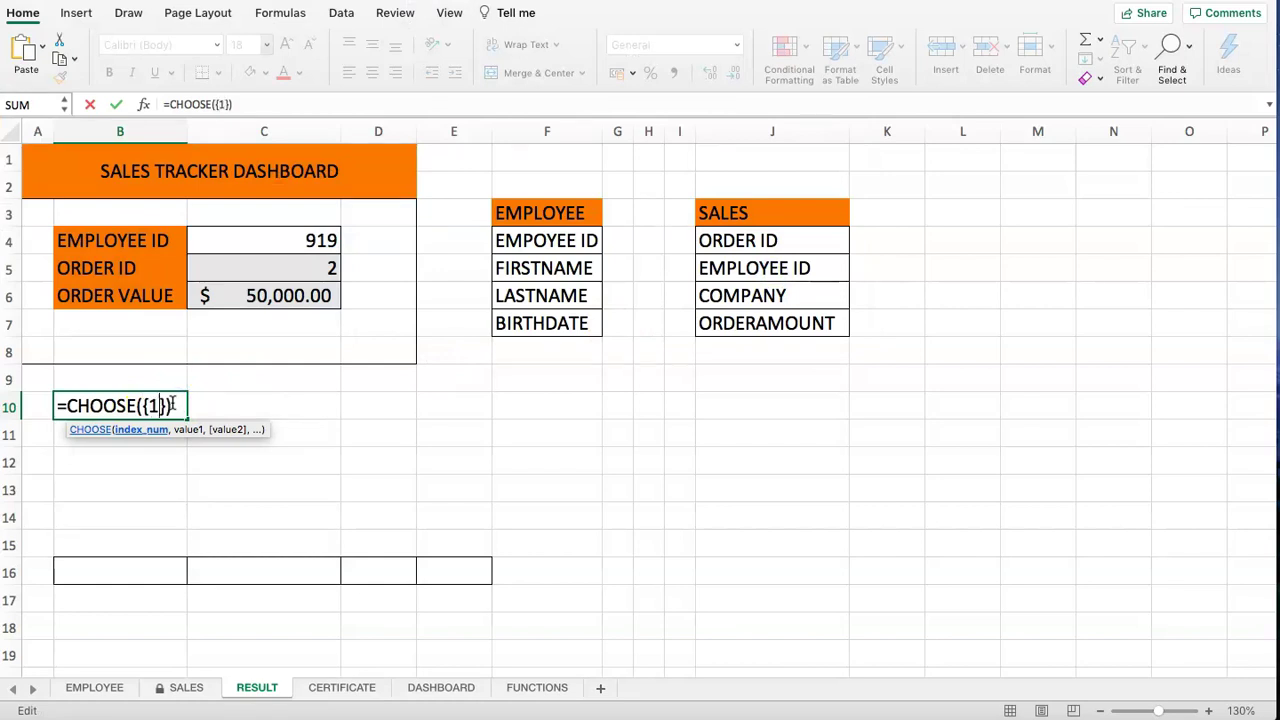
pyautogui.write(',2,3,4')
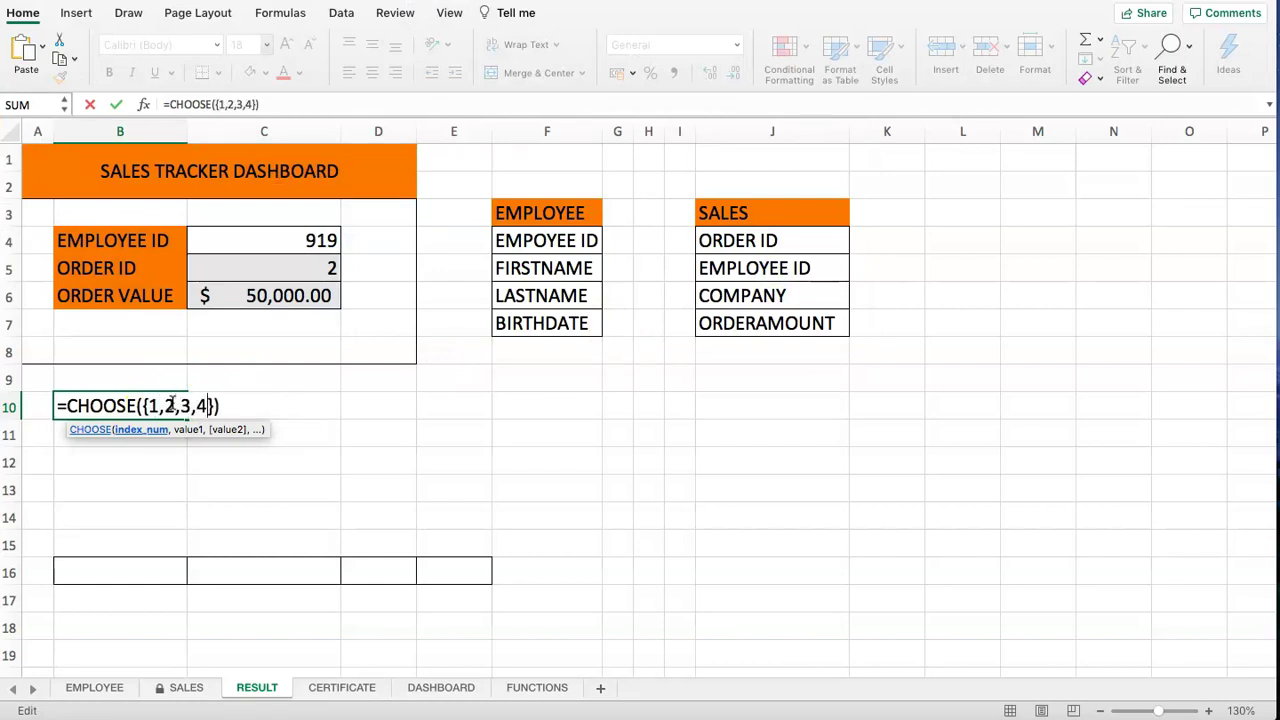
# Add the EMPLOYEE list F4:F7 and the SALES list J4:J7 as the CHOOSE formula's first and second values.
pyautogui.press('Right')
pyautogui.write(',')
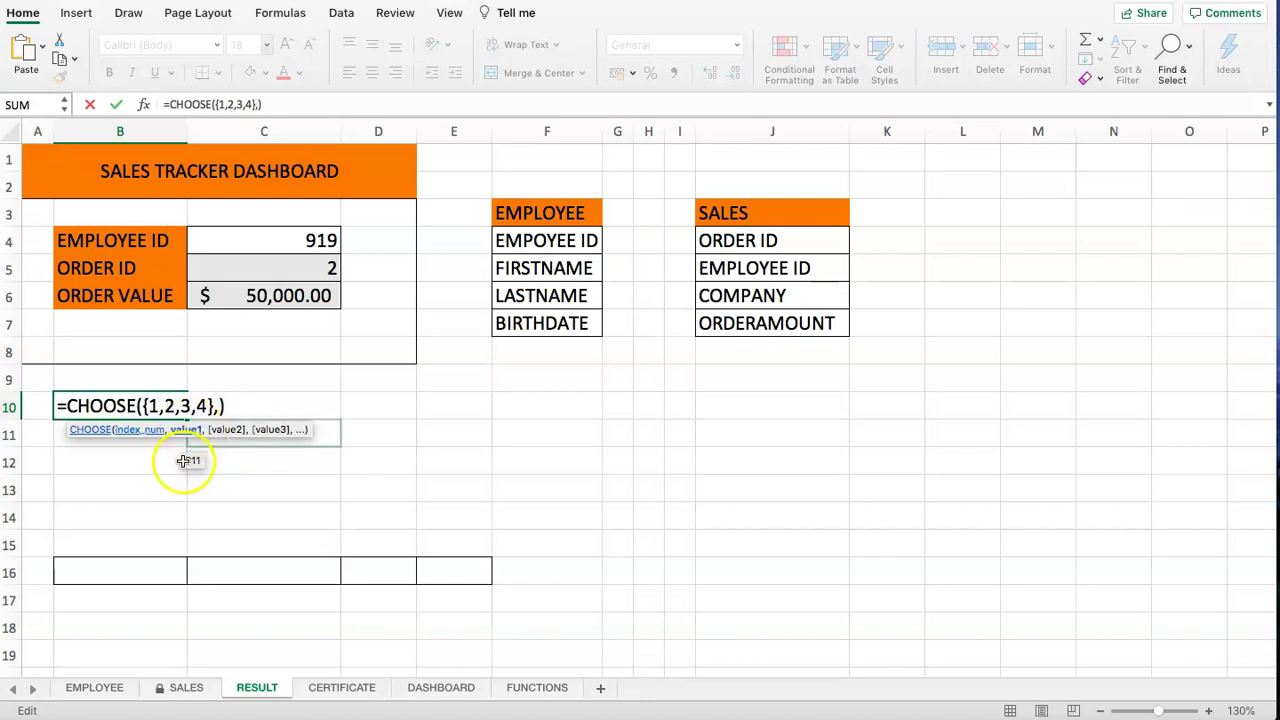
pyautogui.moveTo(549, 262); pyautogui.dragTo(557, 323)
pyautogui.write(',')
pyautogui.moveTo(714, 240); pyautogui.dragTo(733, 323)
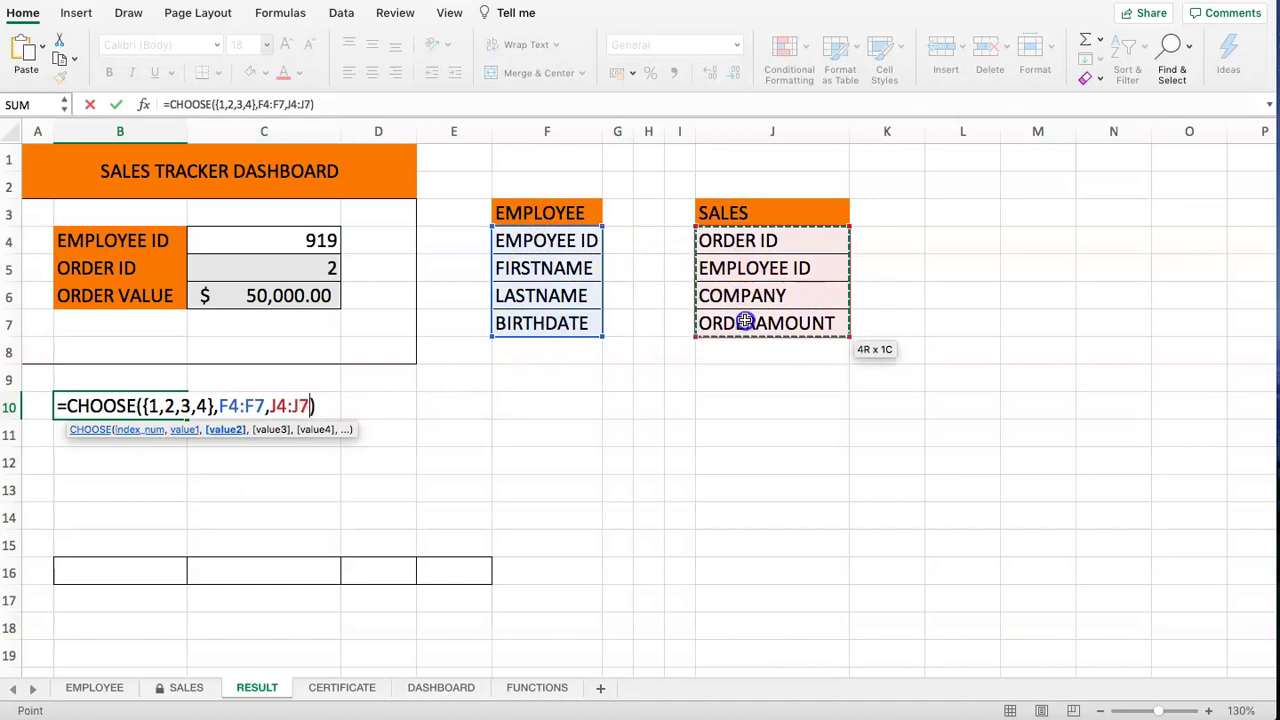
# Change the index array in B10 to {2,1}, commit the CHOOSE formula and select the output area B10:D14.
pyautogui.doubleClick(151, 406)
pyautogui.write('2')
pyautogui.press('Right')
pyautogui.press('Right')
pyautogui.press('BackSpace')
pyautogui.write('1')
pyautogui.press('Right')
pyautogui.press('Right')
pyautogui.press('Right')
pyautogui.press('Right')
pyautogui.press('BackSpace')
pyautogui.press('BackSpace')
pyautogui.press('BackSpace')
pyautogui.press('BackSpace')
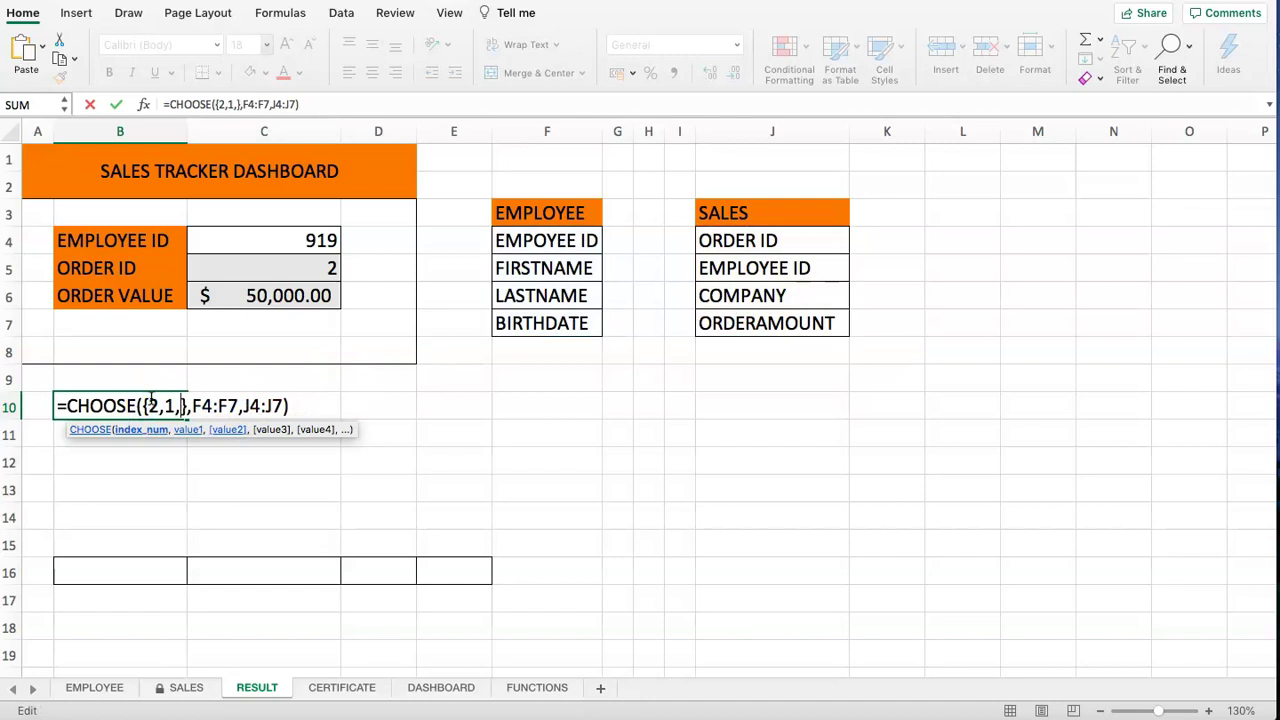
pyautogui.press('Return')
pyautogui.moveTo(77, 406); pyautogui.dragTo(394, 502)
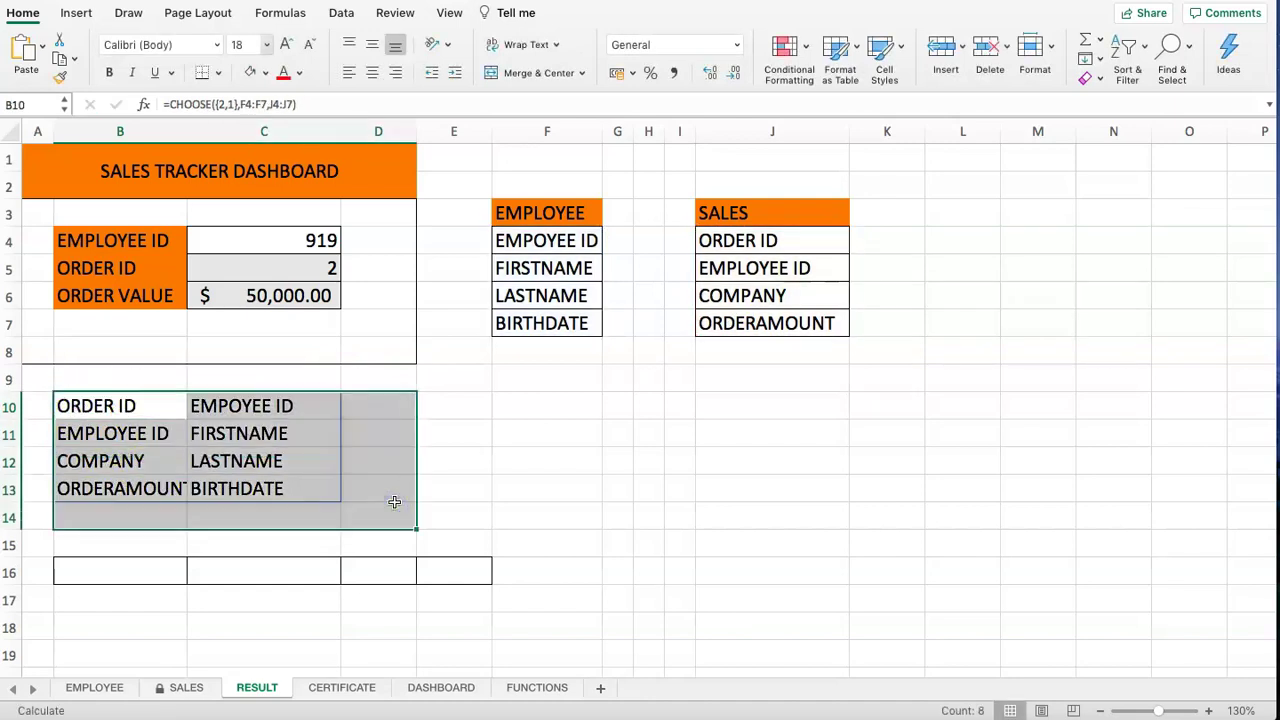